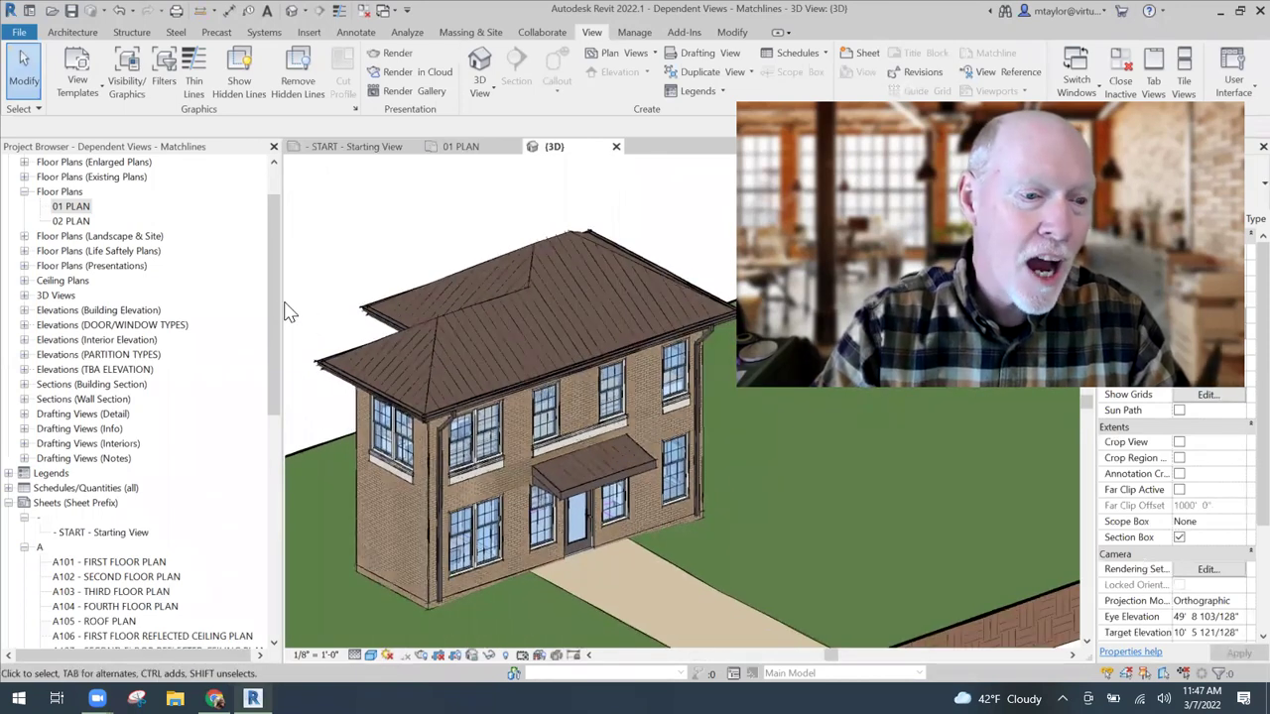
- Narrow the Project Browser slightly and bring up the 01 PLAN floor plan to examine its layout
{"action": "left_click_drag", "start_coordinate": [283, 298], "coordinate": [254, 298]}
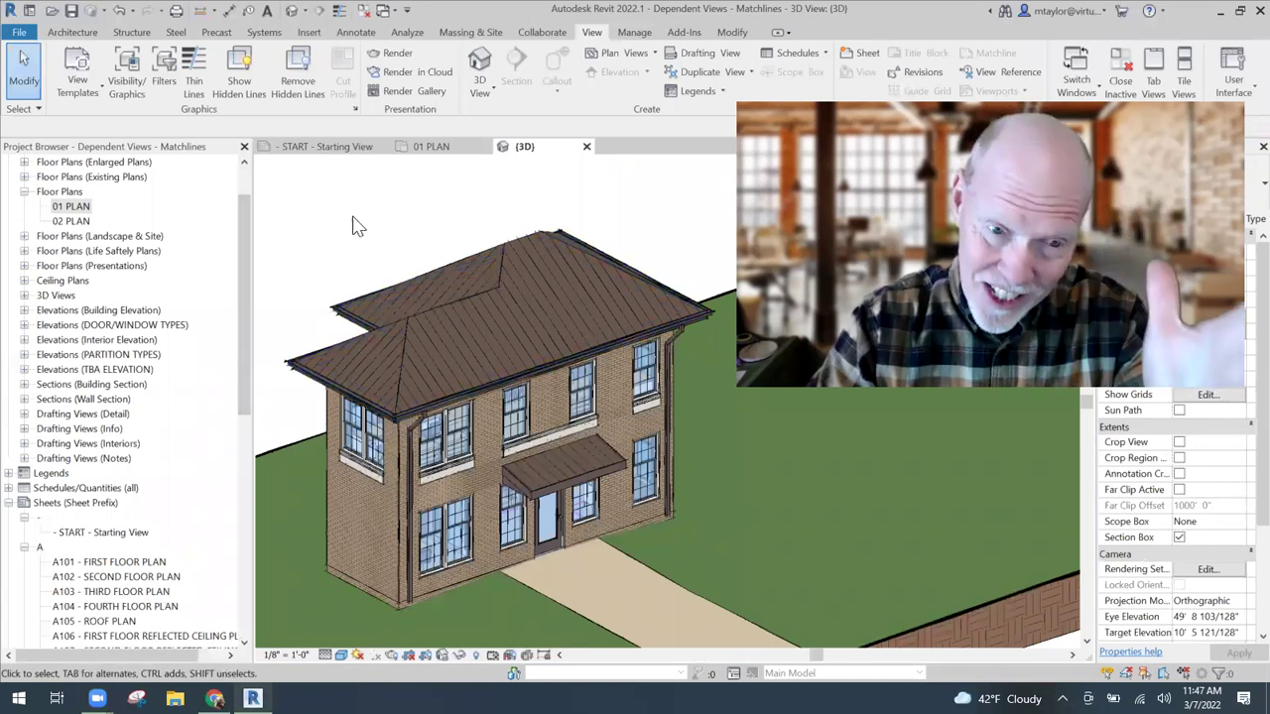
{"action": "left_click", "coordinate": [436, 147]}
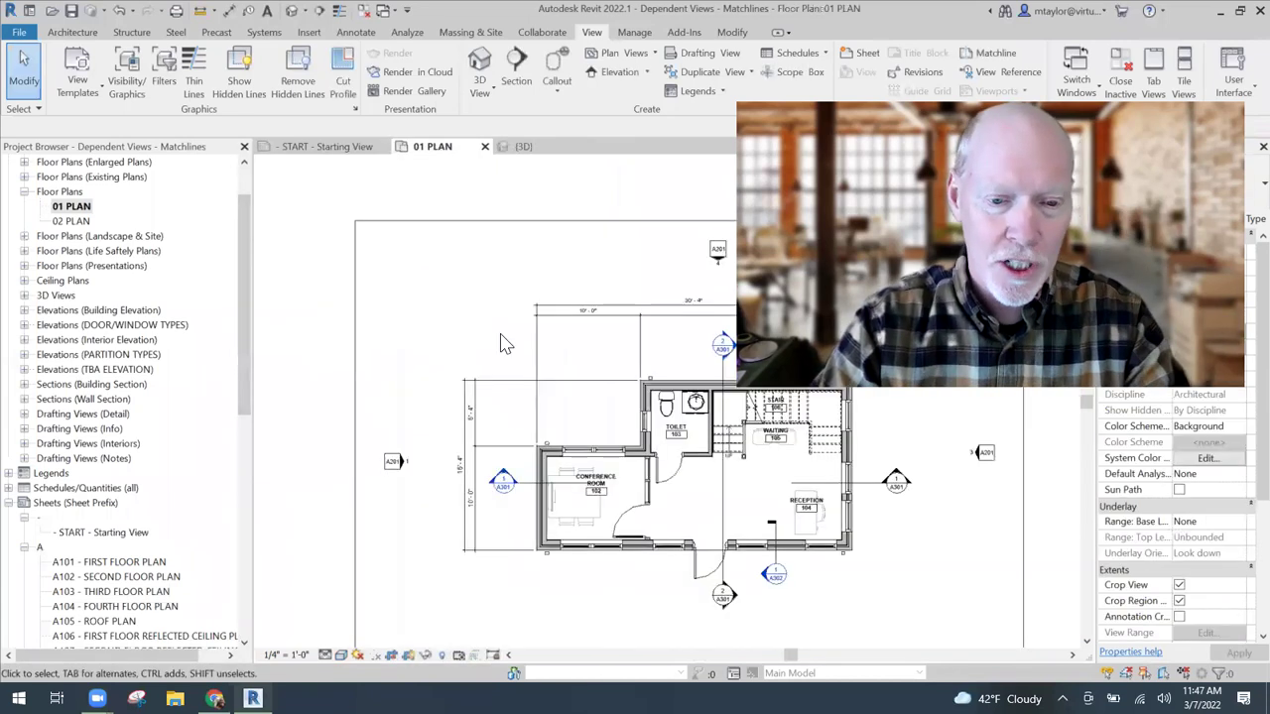
{"action": "scroll", "coordinate": [532, 416], "scroll_direction": "down", "scroll_amount": 1}
{"action": "middle_click_drag", "start_coordinate": [571, 417], "coordinate": [448, 331]}
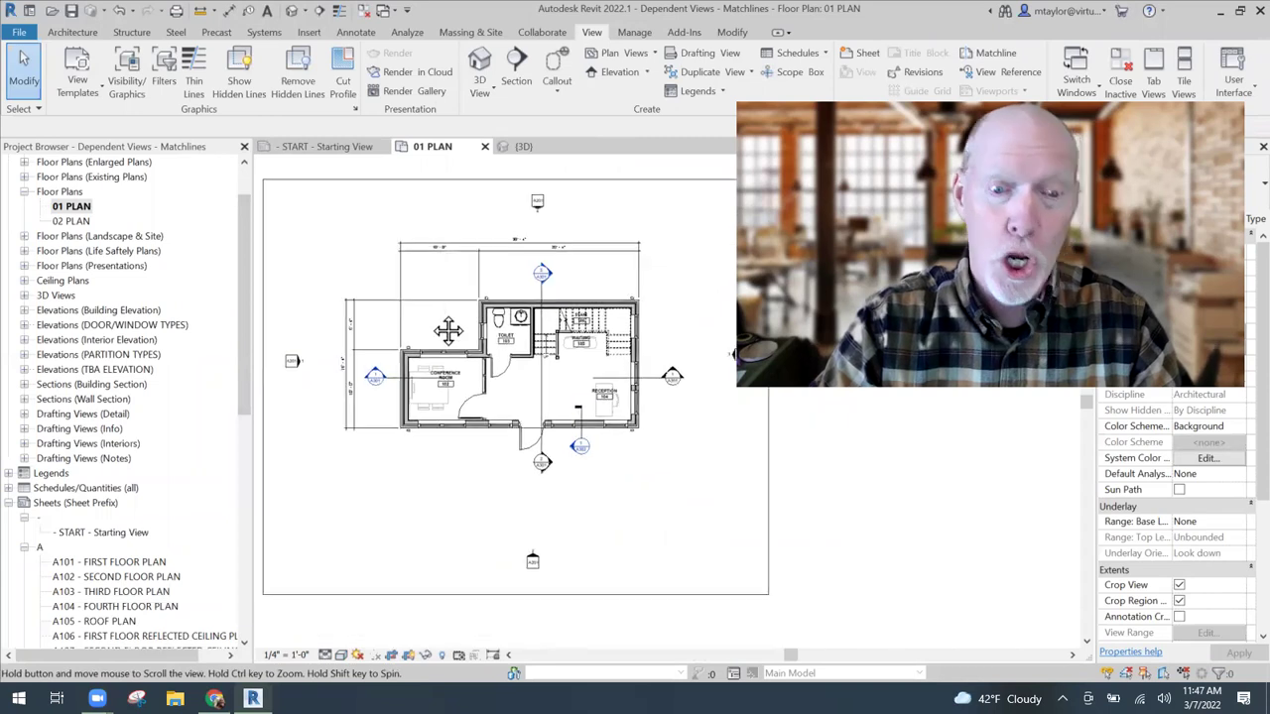
{"action": "scroll", "coordinate": [470, 331], "scroll_direction": "up", "scroll_amount": 1}
{"action": "scroll", "coordinate": [424, 278], "scroll_direction": "up", "scroll_amount": 1}
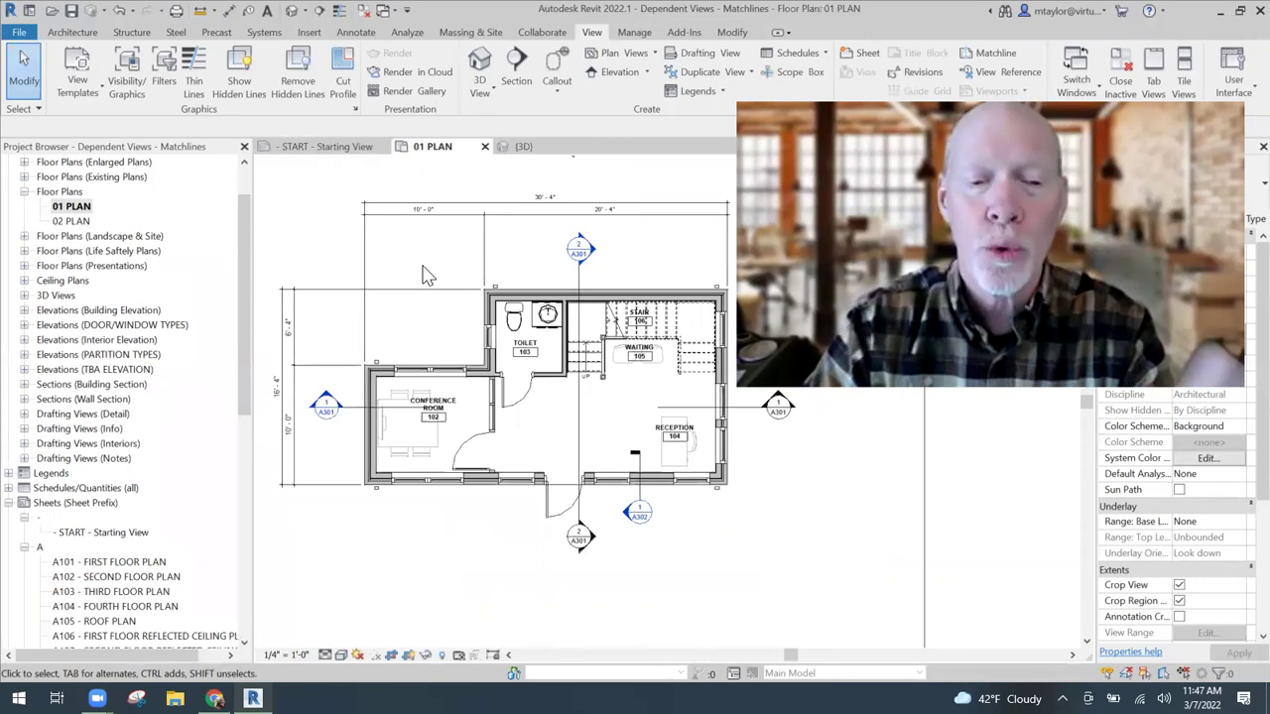
{"action": "scroll", "coordinate": [428, 271], "scroll_direction": "down", "scroll_amount": 1}
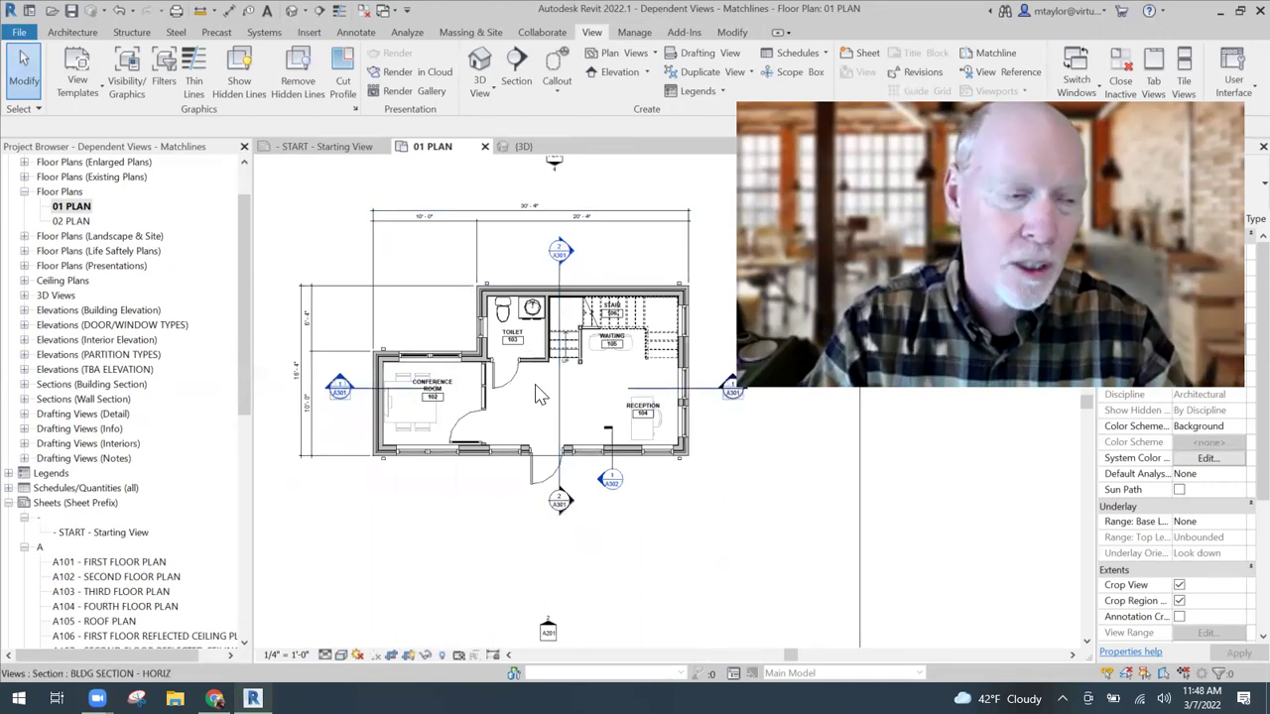
- Duplicate the 01 PLAN floor plan as a dependent view
{"action": "right_click", "coordinate": [75, 209]}
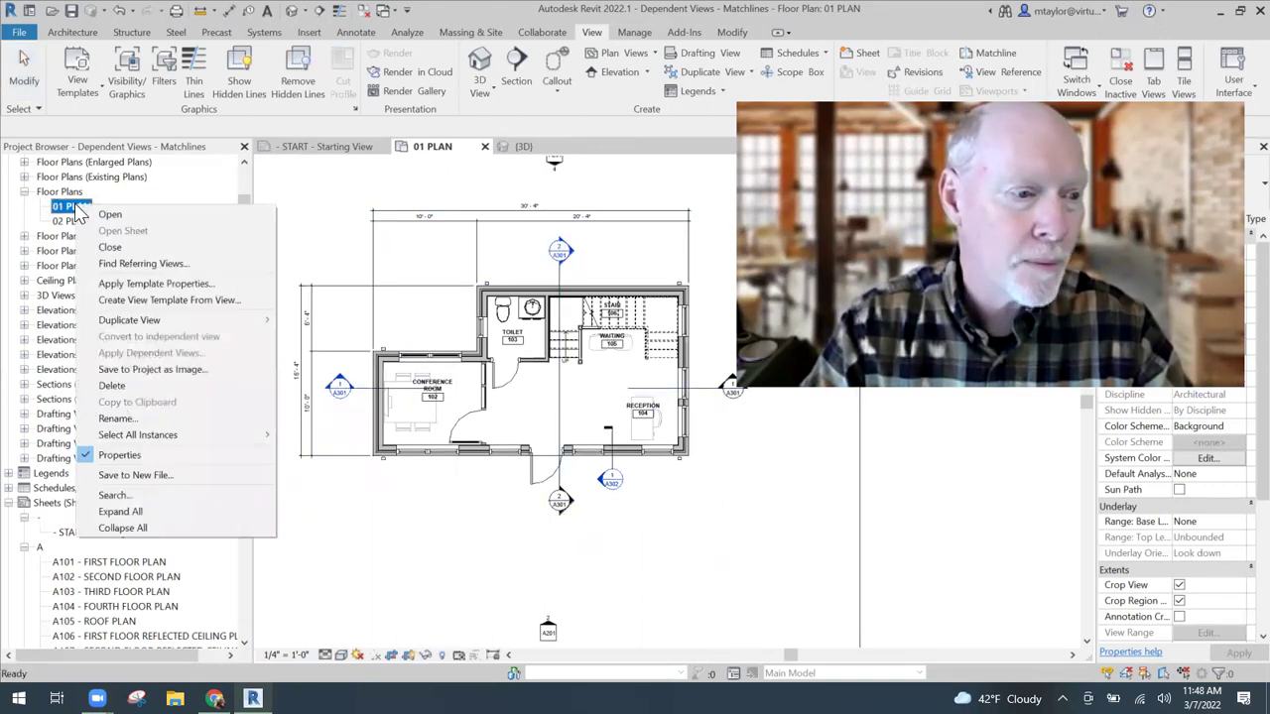
{"action": "mouse_move", "coordinate": [152, 328]}
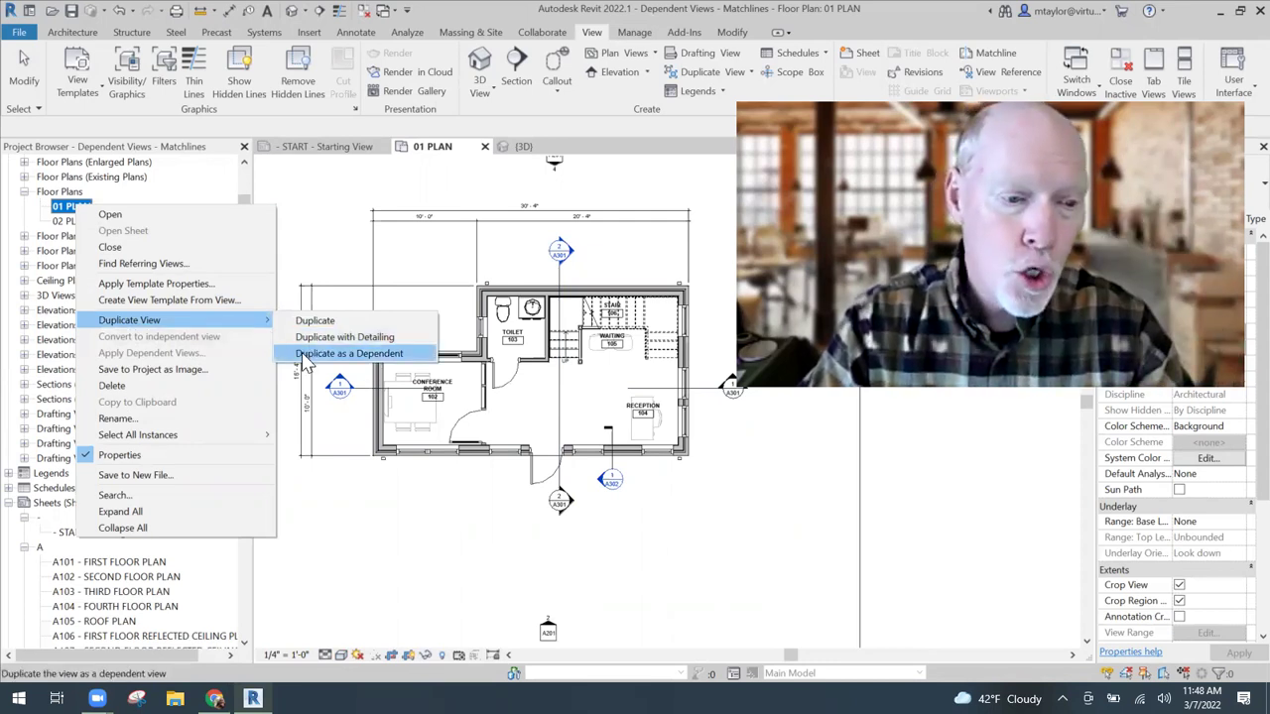
{"action": "left_click", "coordinate": [377, 355]}
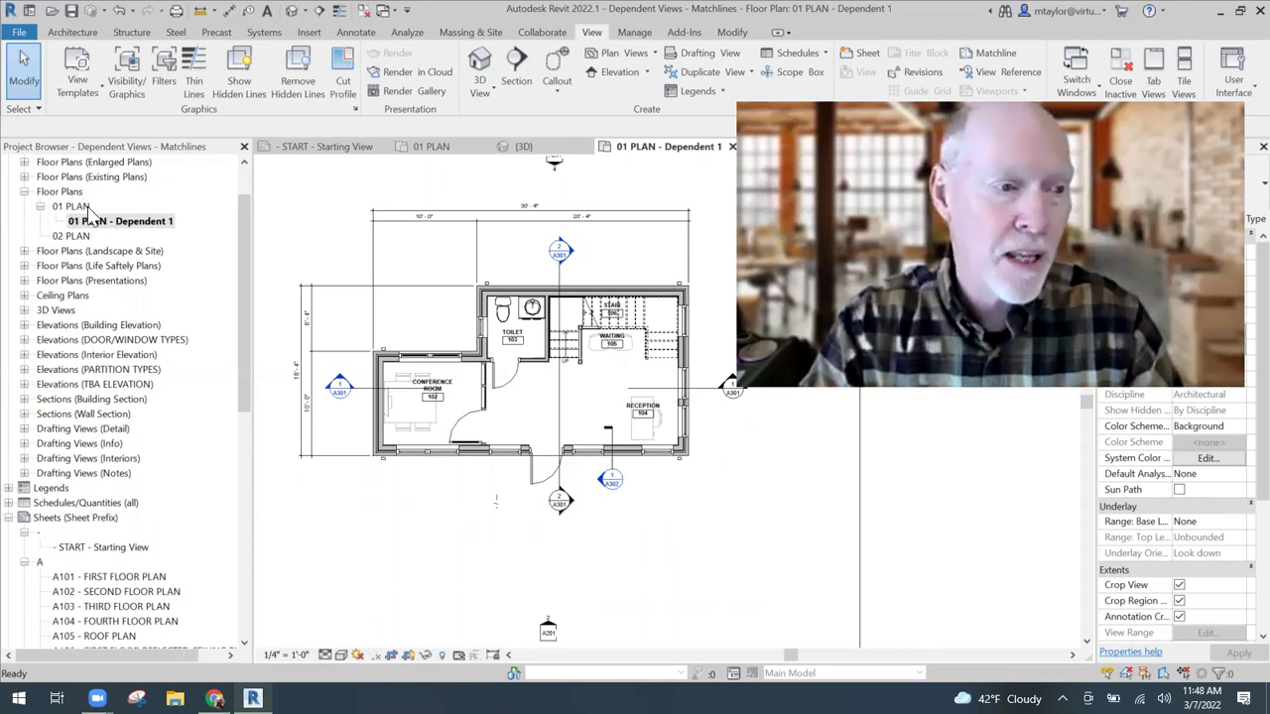
- Rename the new dependent view of 01 PLAN as 01 PLAN - RIGHT SIDE
{"action": "right_click", "coordinate": [149, 222]}
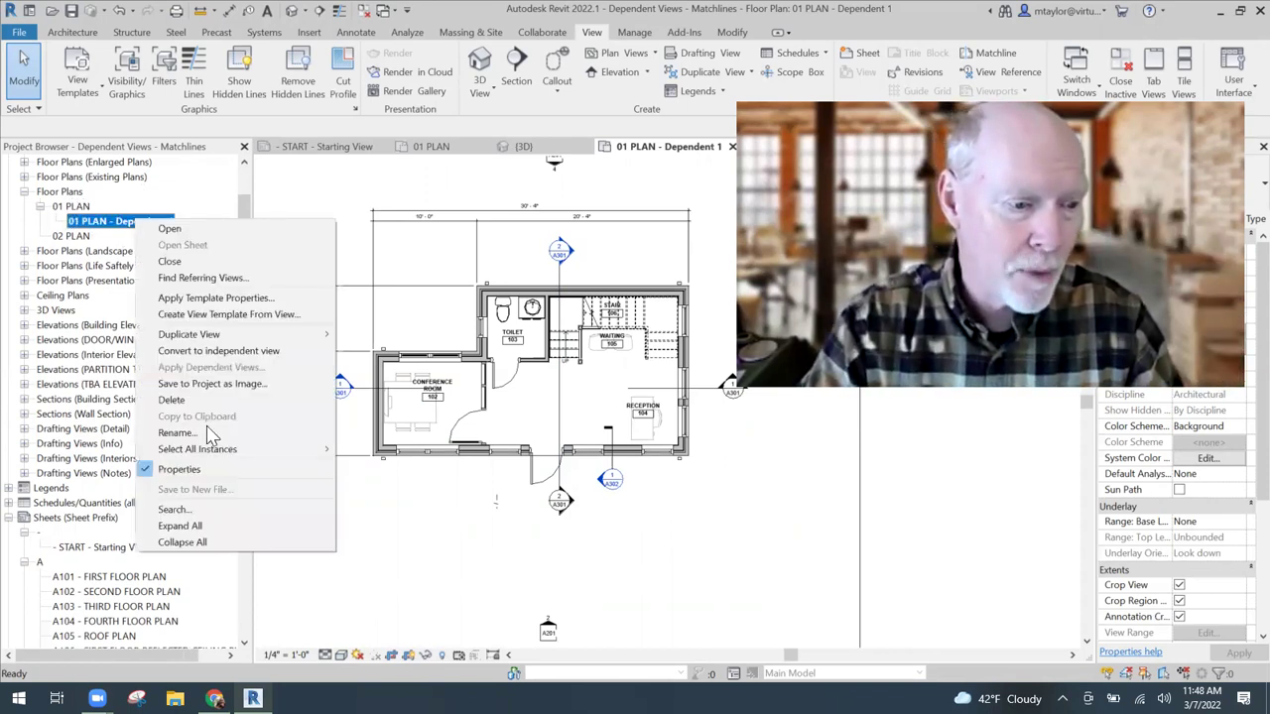
{"action": "key", "text": "Return"}
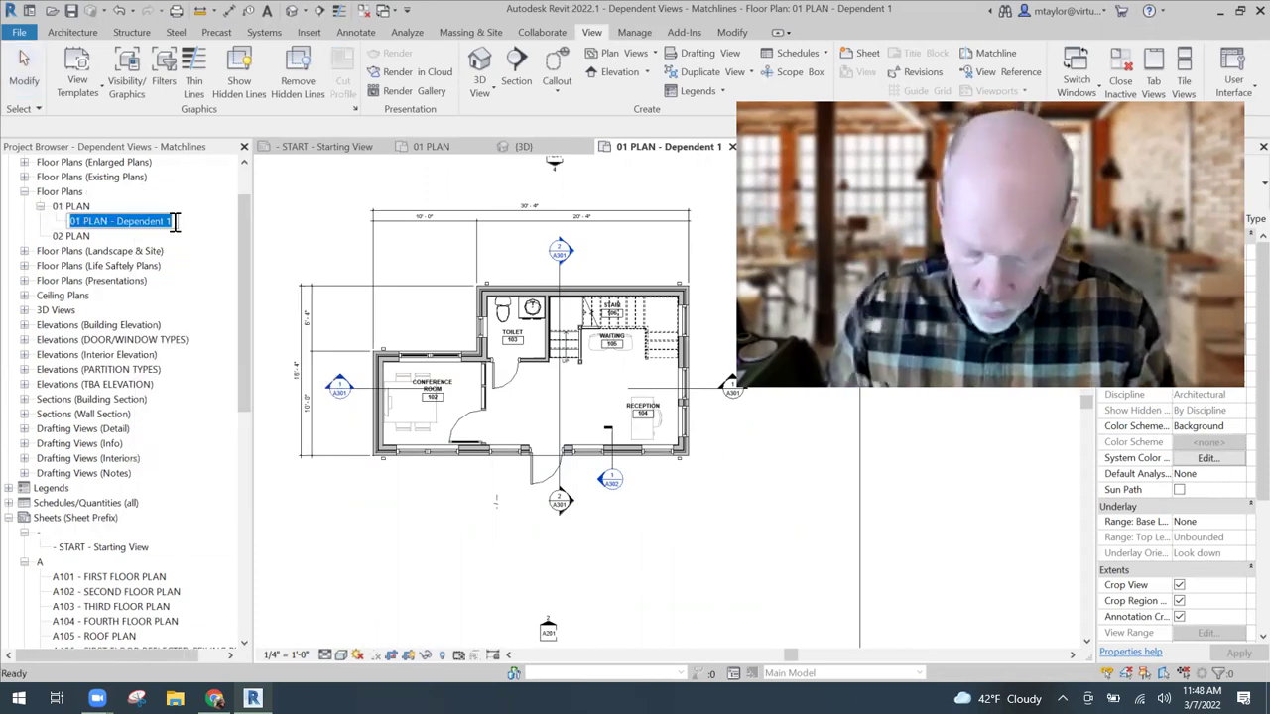
{"action": "left_click", "coordinate": [174, 222]}
{"action": "key", "text": "BackSpace"}
{"action": "key", "text": "BackSpace"}
{"action": "key", "text": "BackSpace"}
{"action": "key", "text": "BackSpace"}
{"action": "key", "text": "BackSpace"}
{"action": "key", "text": "BackSpace"}
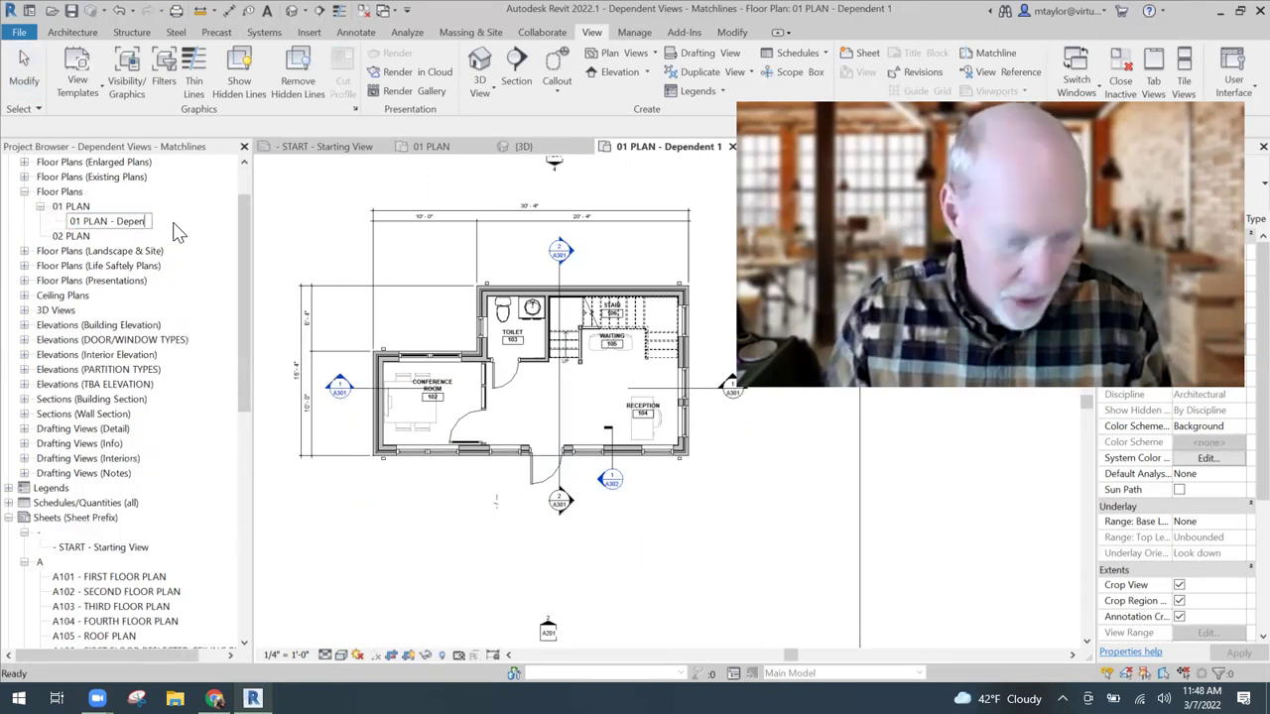
{"action": "key", "text": "BackSpace"}
{"action": "key", "text": "BackSpace"}
{"action": "key", "text": "BackSpace"}
{"action": "key", "text": "BackSpace"}
{"action": "key", "text": "BackSpace"}
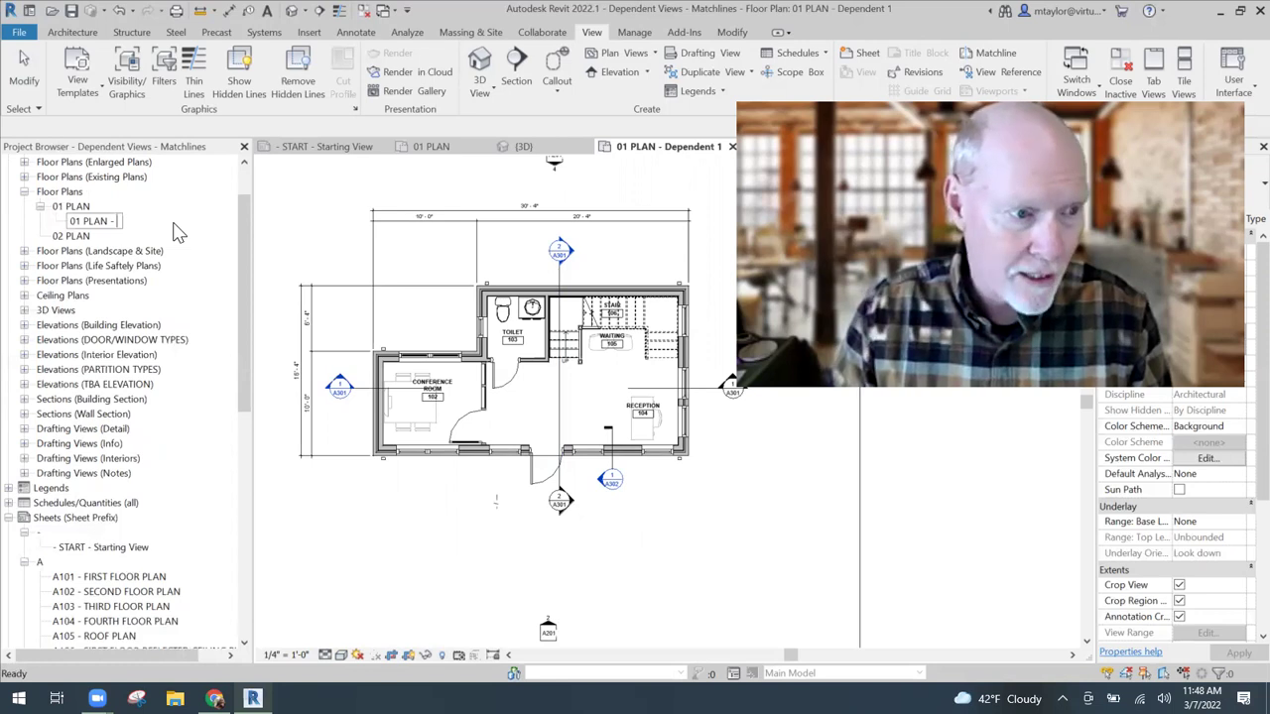
{"action": "type", "text": "RIGHT SIDE"}
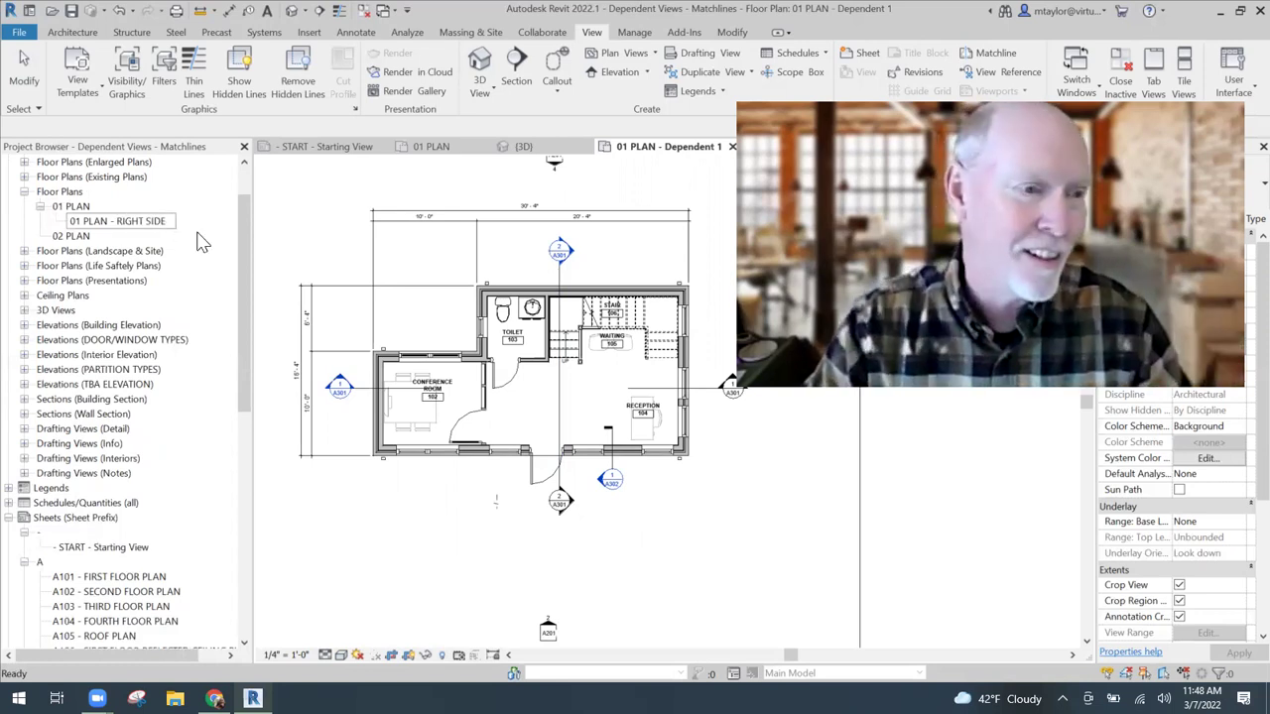
{"action": "key", "text": "Return"}
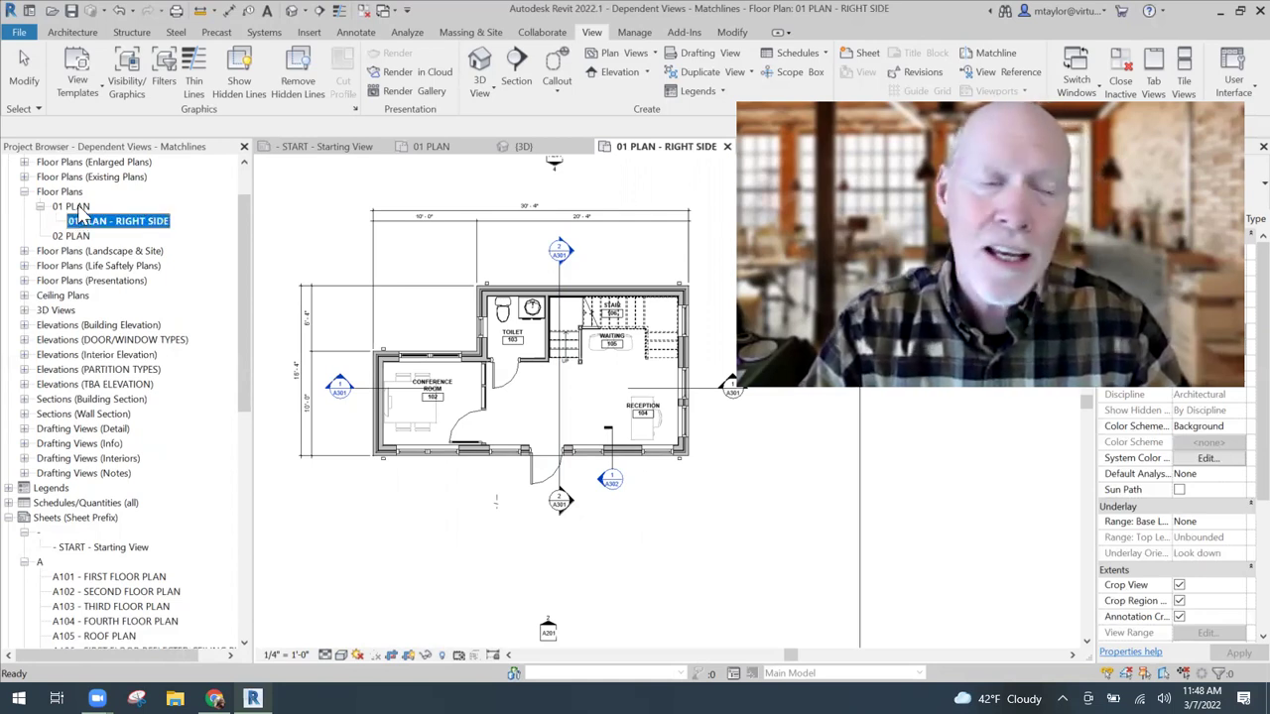
- Create a second dependent duplicate from the parent 01 PLAN floor plan
{"action": "left_click", "coordinate": [72, 207]}
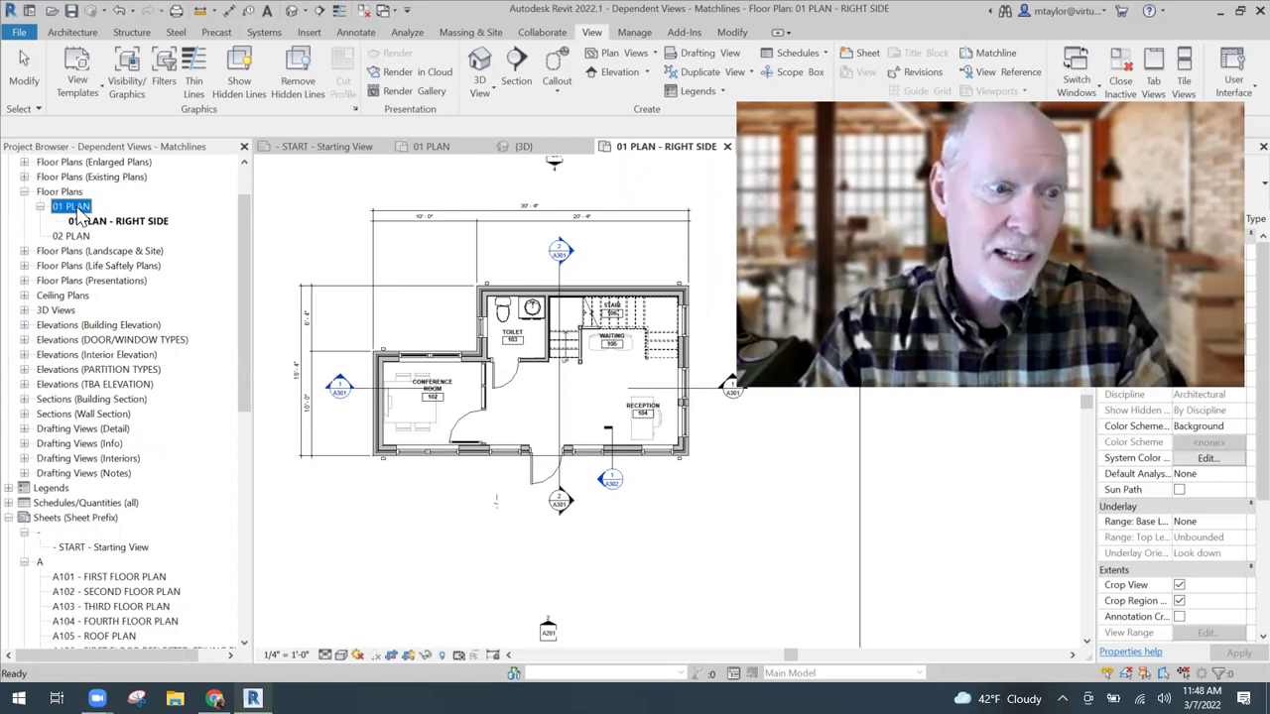
{"action": "right_click", "coordinate": [79, 212]}
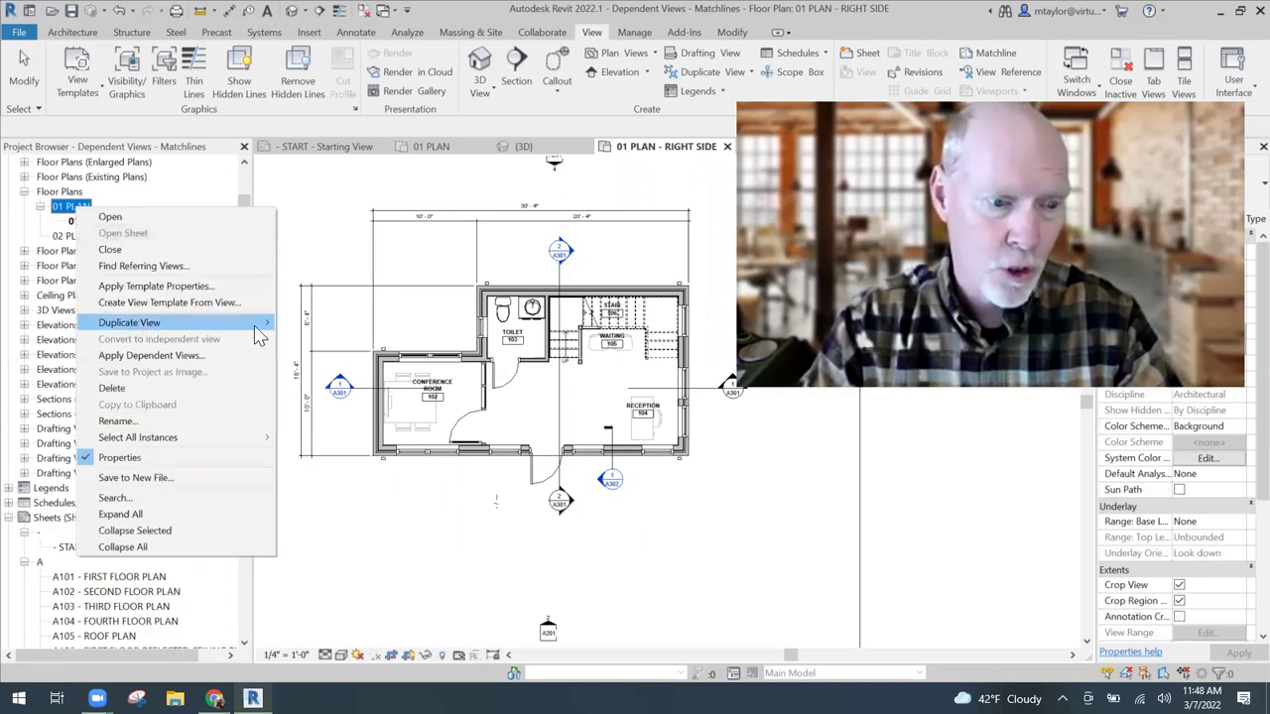
{"action": "mouse_move", "coordinate": [254, 325]}
{"action": "left_click", "coordinate": [355, 355]}
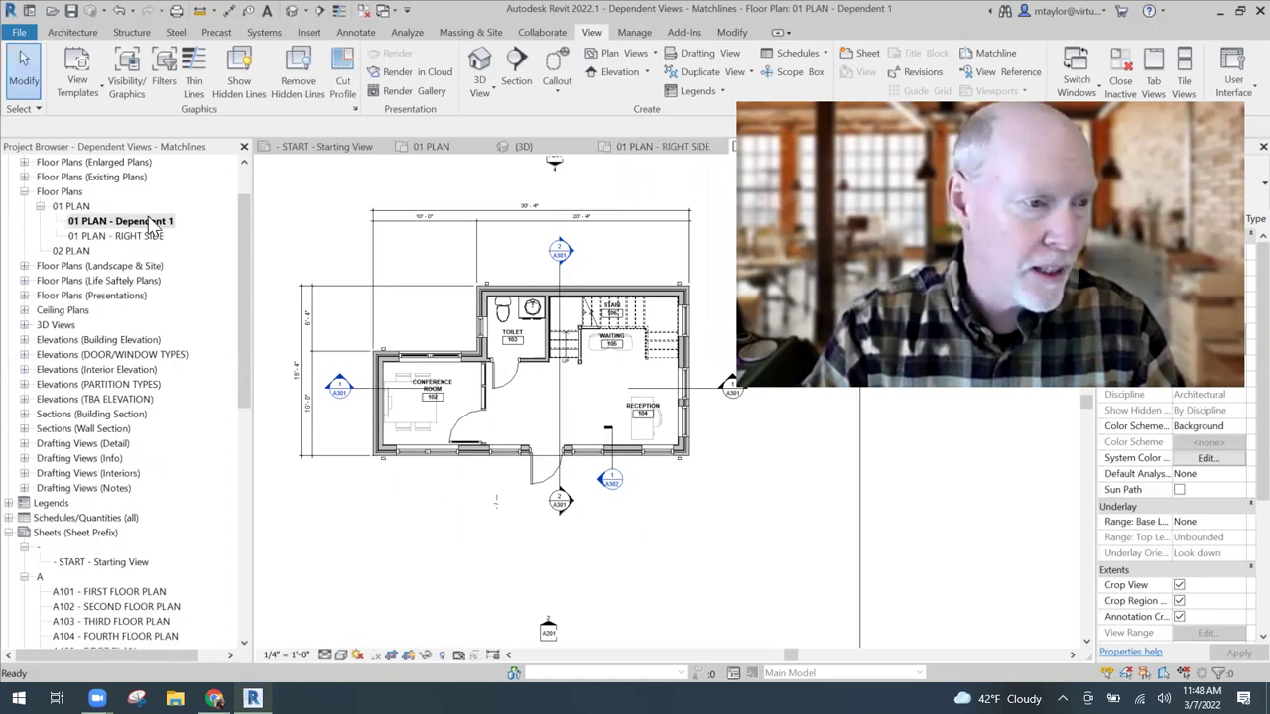
- Rename the second dependent view as 01 PLAN - LEFT SIDE
{"action": "right_click", "coordinate": [157, 220]}
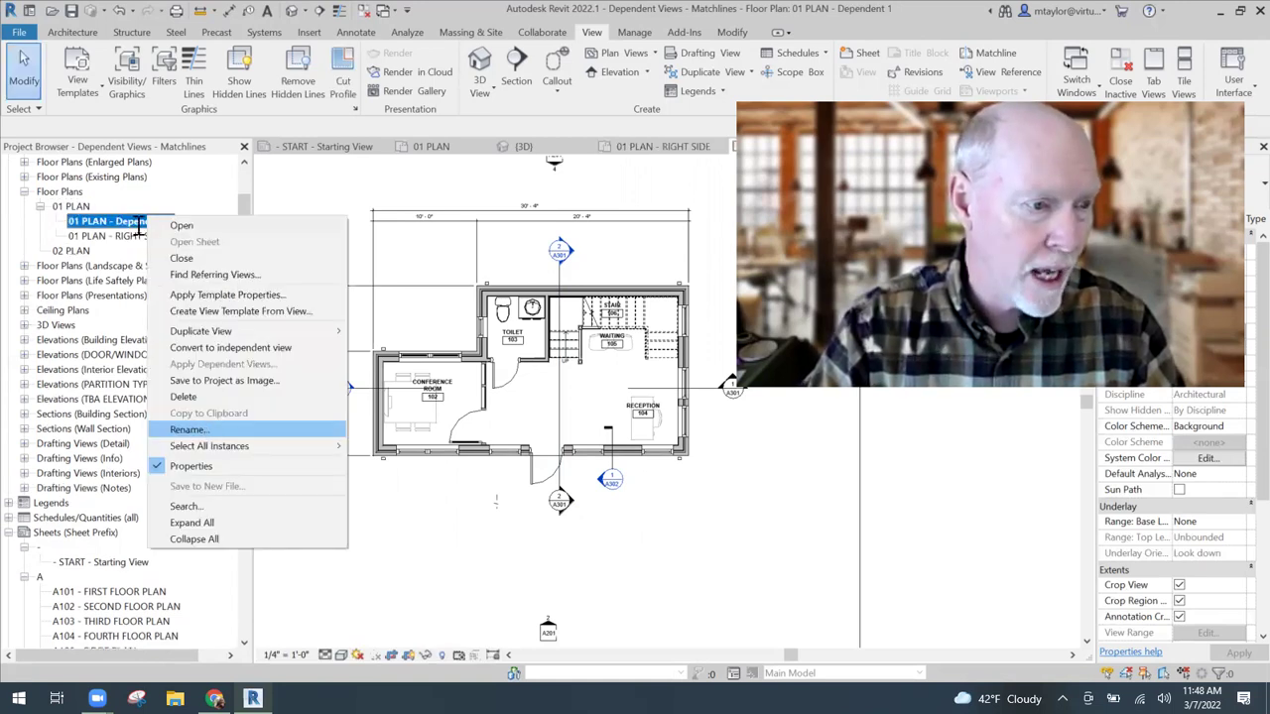
{"action": "left_click", "coordinate": [205, 430]}
{"action": "double_click", "coordinate": [167, 220]}
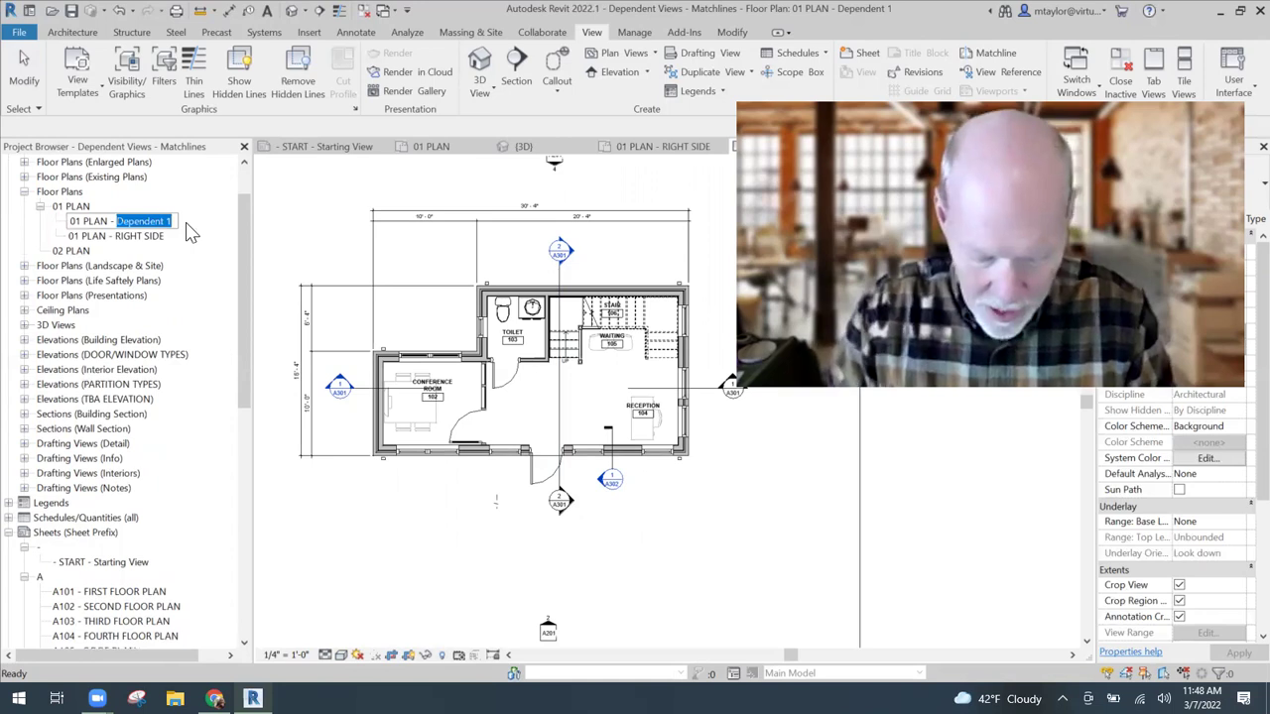
{"action": "type", "text": "LEFT"}
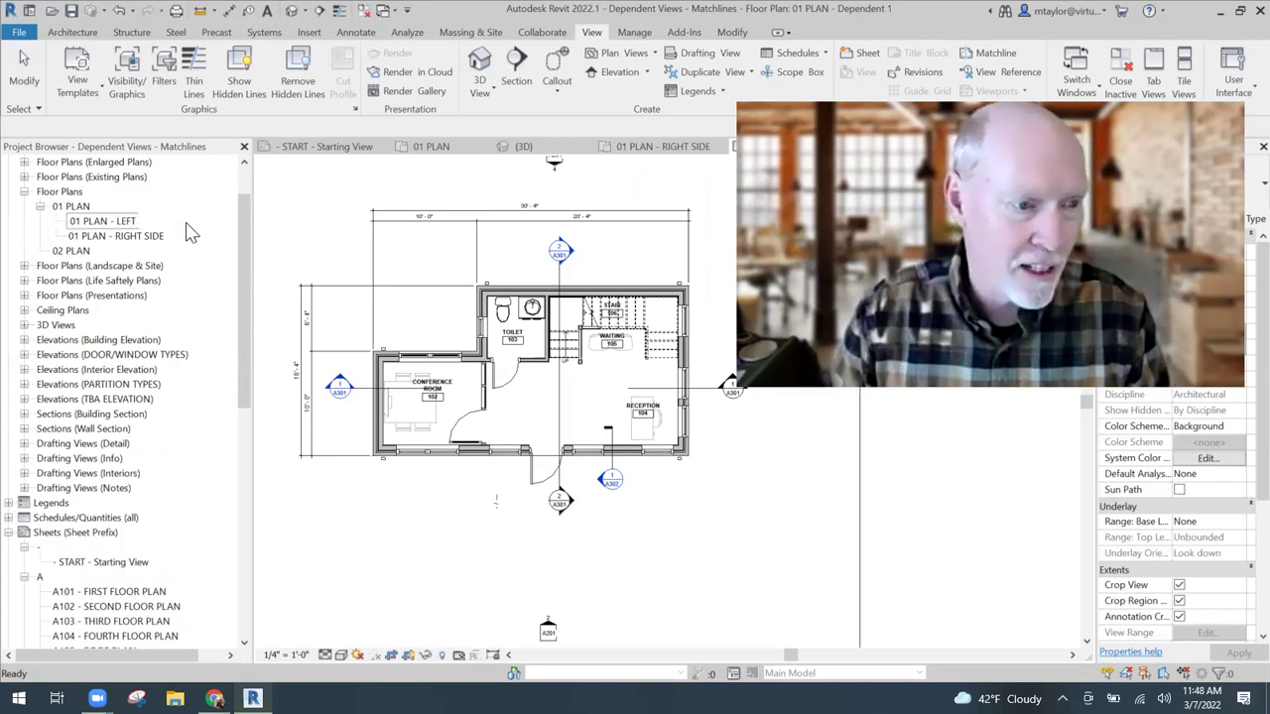
{"action": "type", "text": " SIDE"}
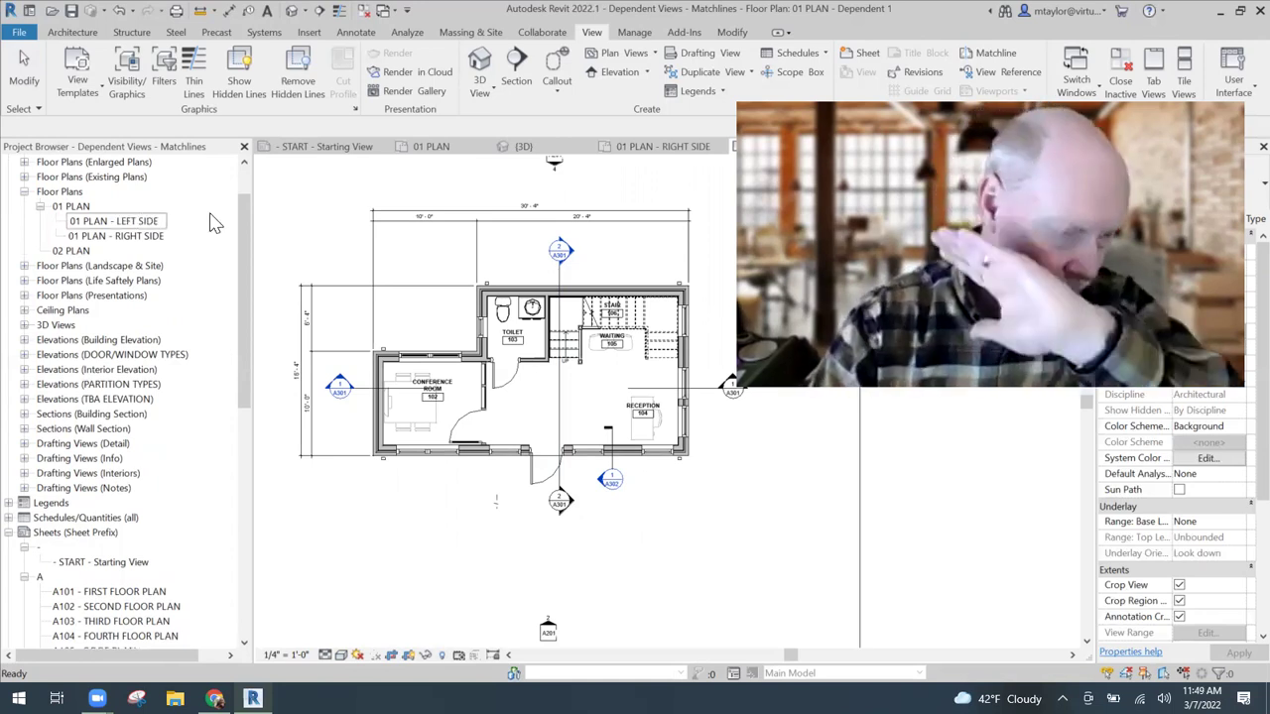
{"action": "key", "text": "Return"}
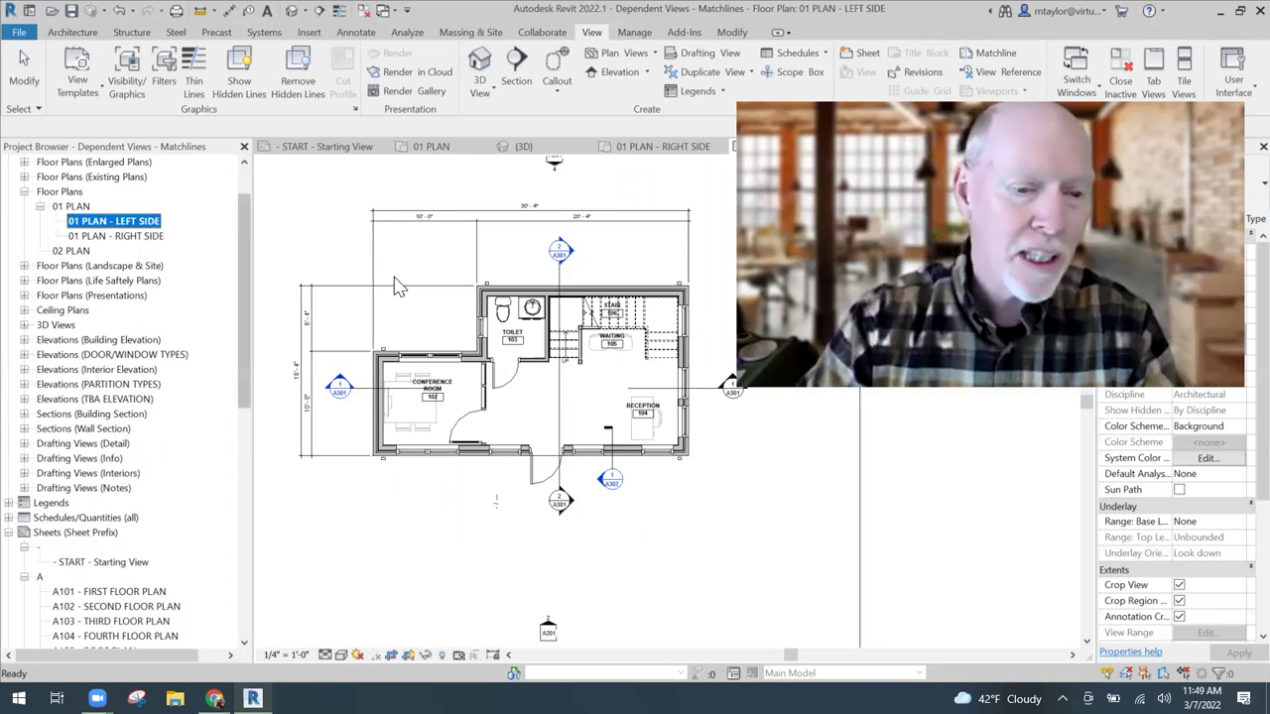
- Delete the stray view reference below the building, just left of the entrance door
{"action": "left_click", "coordinate": [495, 511]}
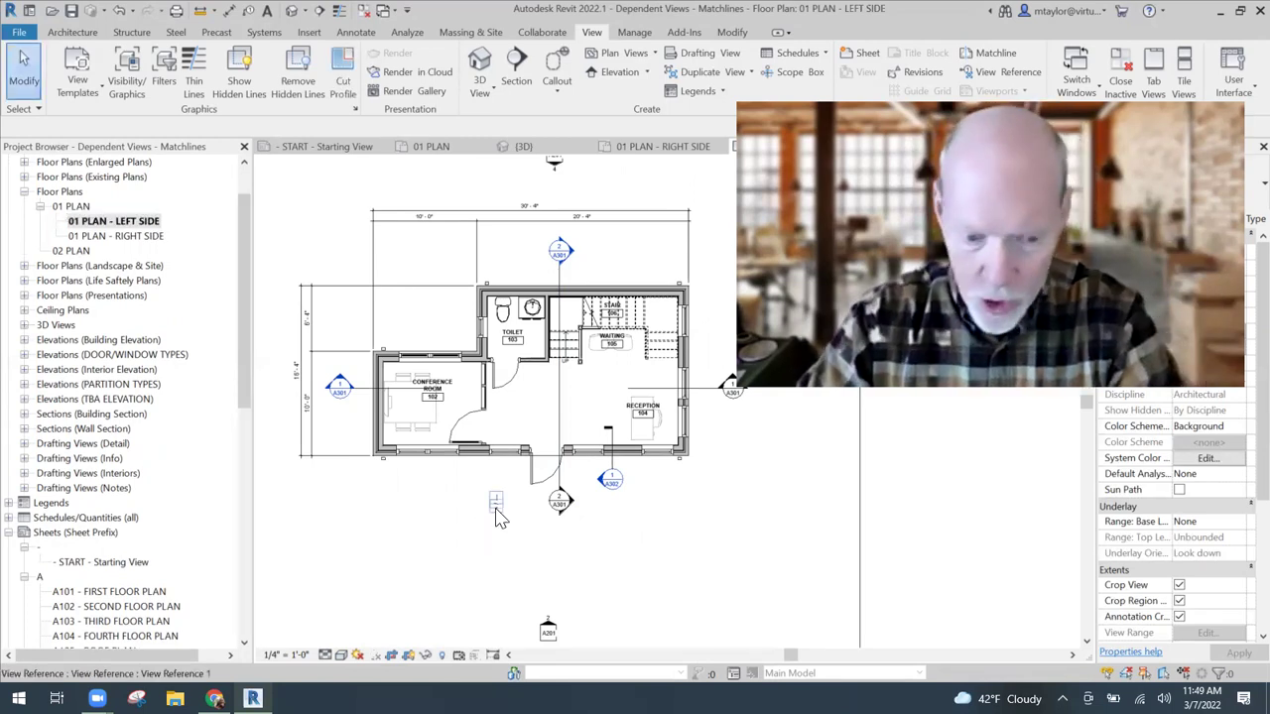
{"action": "scroll", "coordinate": [451, 506], "scroll_direction": "down", "scroll_amount": 2}
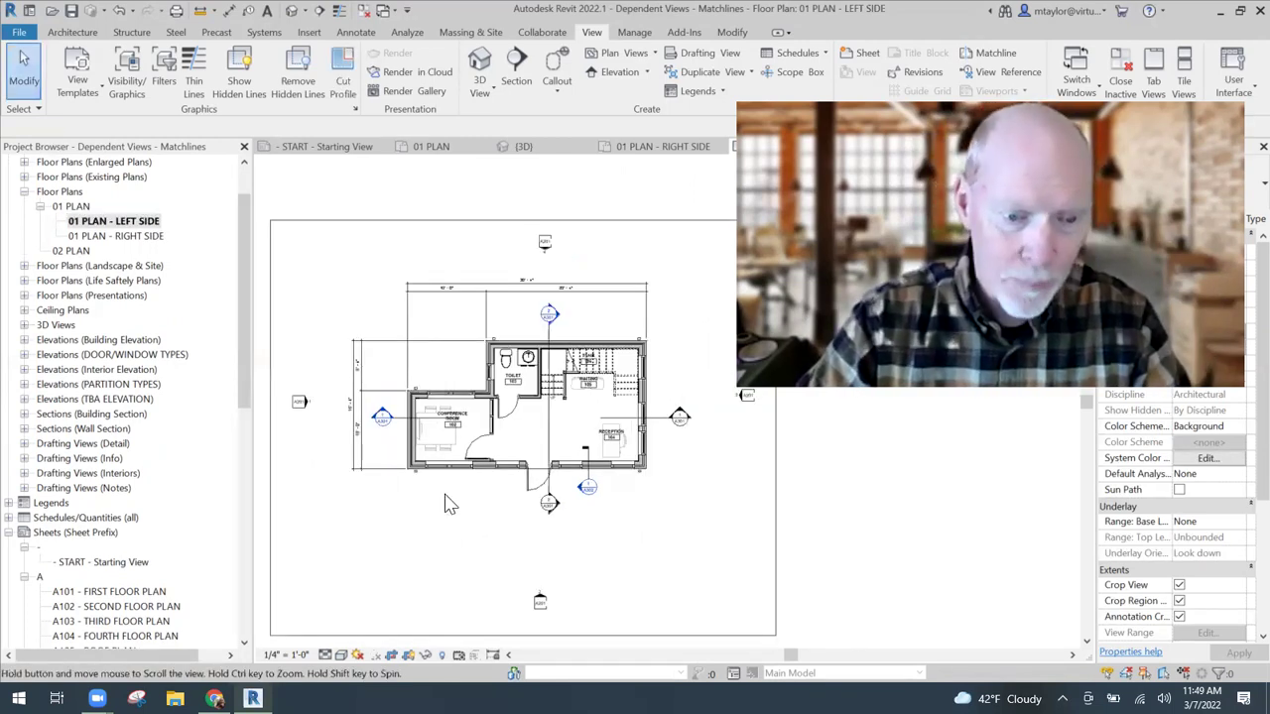
- Try cropping the LEFT SIDE view by moving its left crop edge past the conference room, and undo that crop change
{"action": "scroll", "coordinate": [447, 504], "scroll_direction": "down", "scroll_amount": 1}
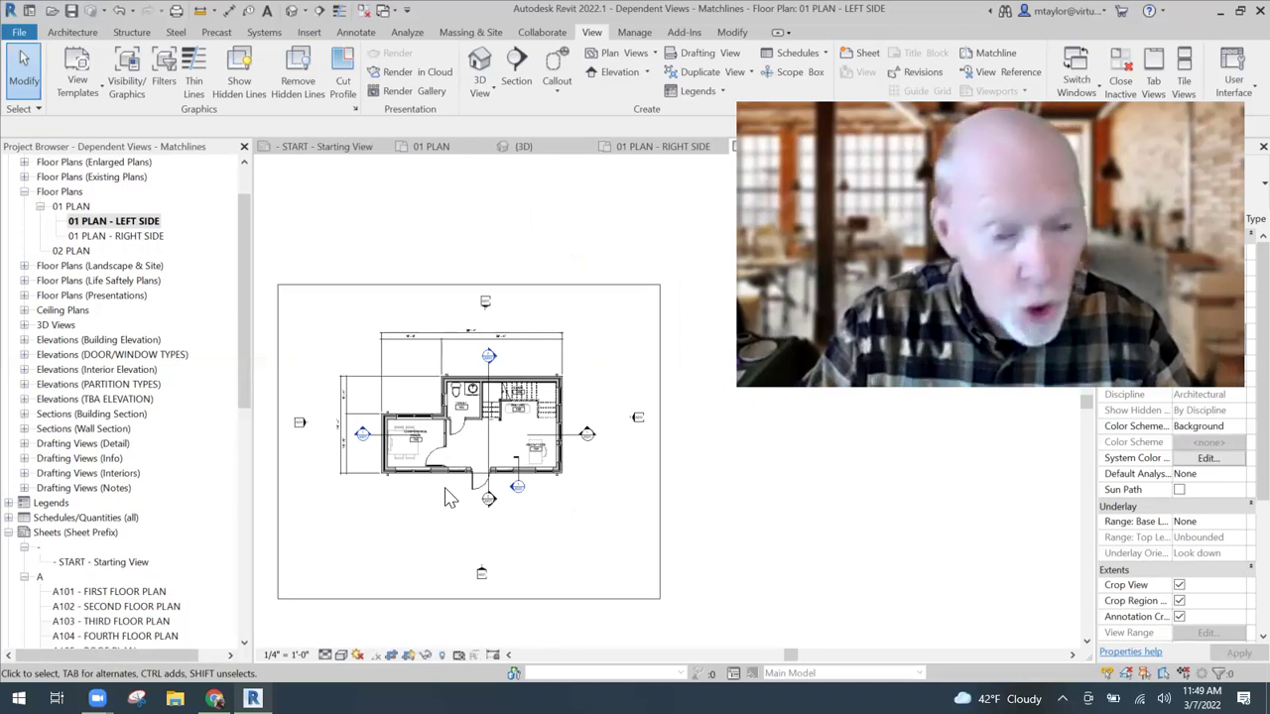
{"action": "left_click", "coordinate": [279, 451]}
{"action": "left_click_drag", "start_coordinate": [279, 452], "coordinate": [434, 437]}
{"action": "left_click", "coordinate": [351, 530]}
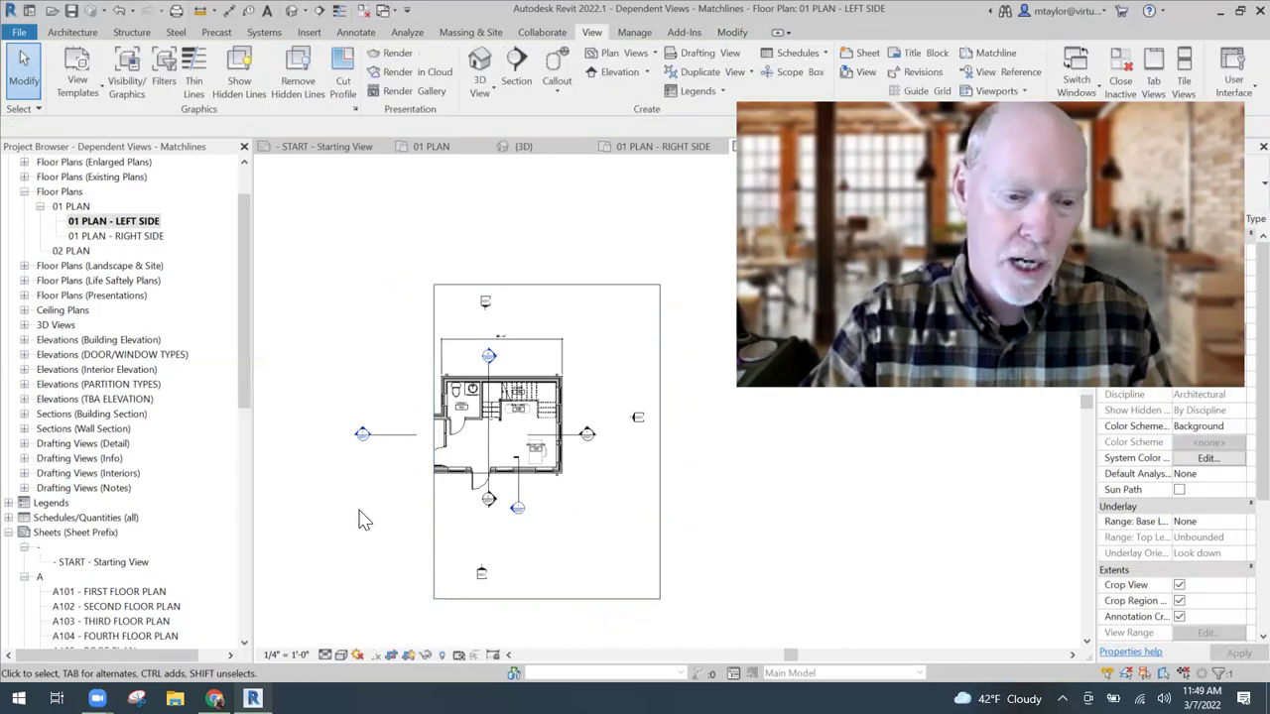
{"action": "scroll", "coordinate": [347, 512], "scroll_direction": "up", "scroll_amount": 2}
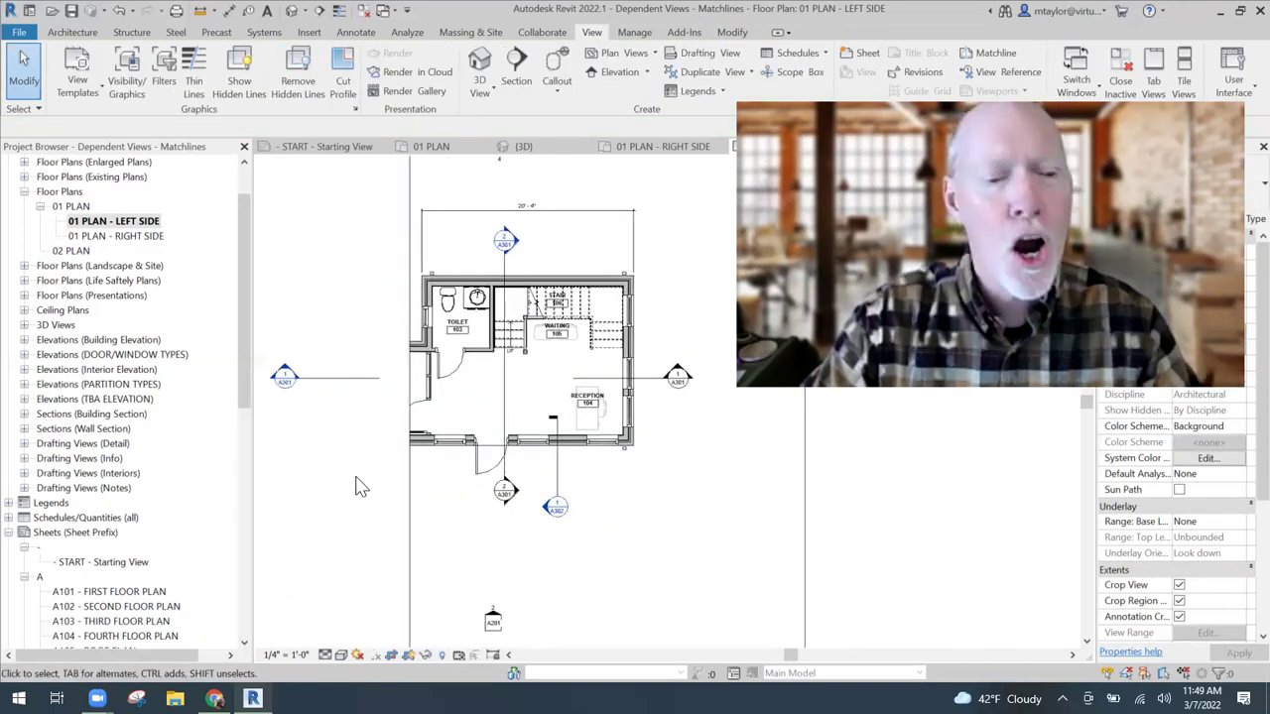
{"action": "scroll", "coordinate": [419, 505], "scroll_direction": "down", "scroll_amount": 2}
{"action": "left_click", "coordinate": [433, 474]}
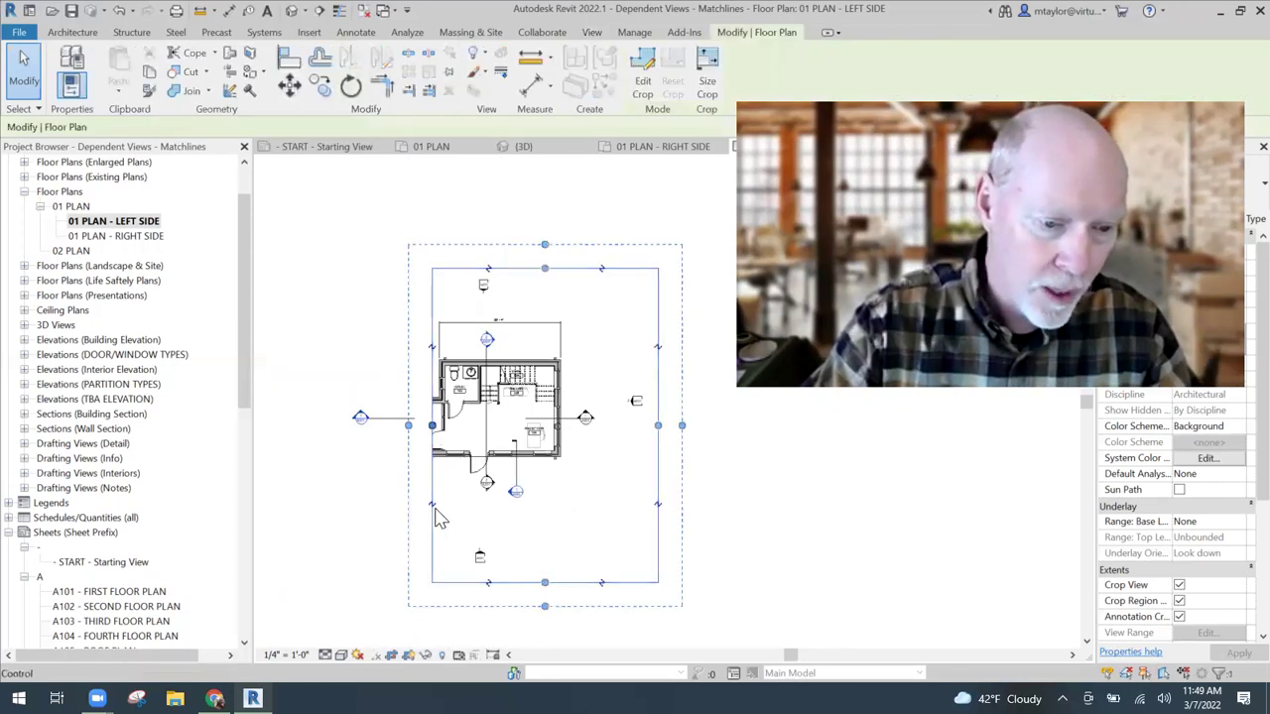
{"action": "key", "text": "ctrl+z"}
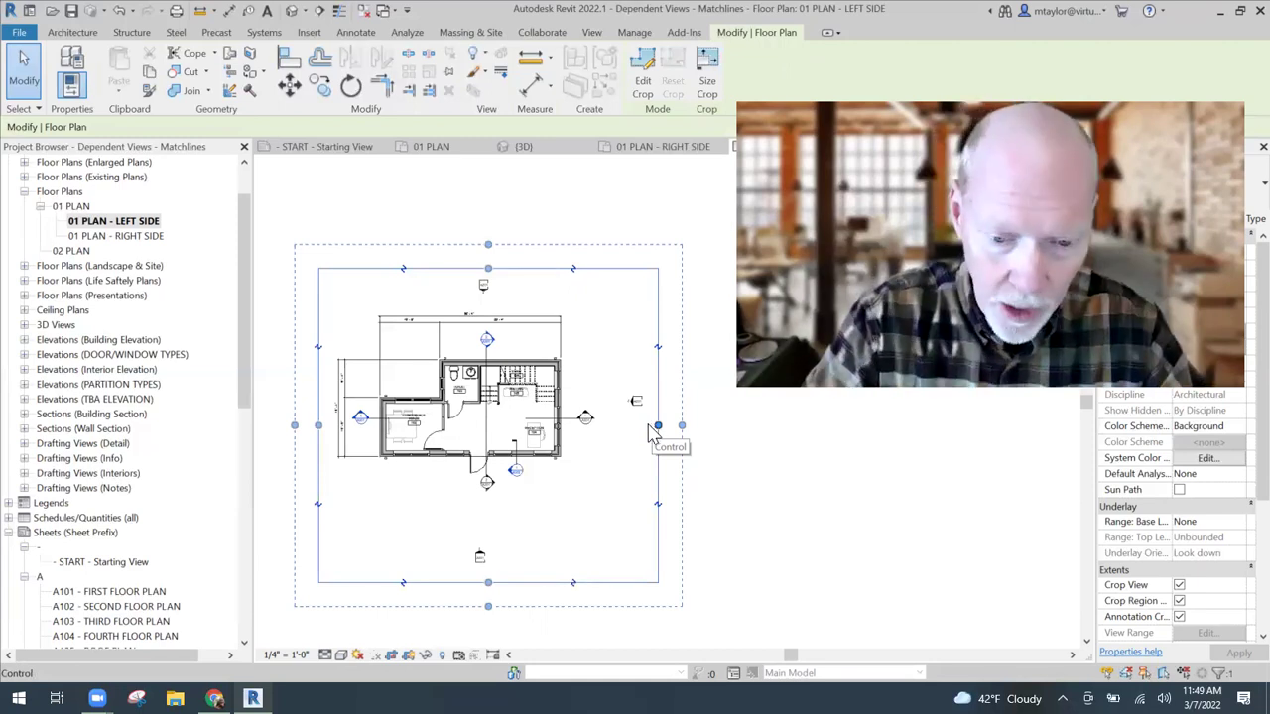
- Crop the LEFT SIDE view by pulling its right crop edge inward to just past the conference room, near the toilet's left wall
{"action": "left_click_drag", "start_coordinate": [656, 425], "coordinate": [455, 424]}
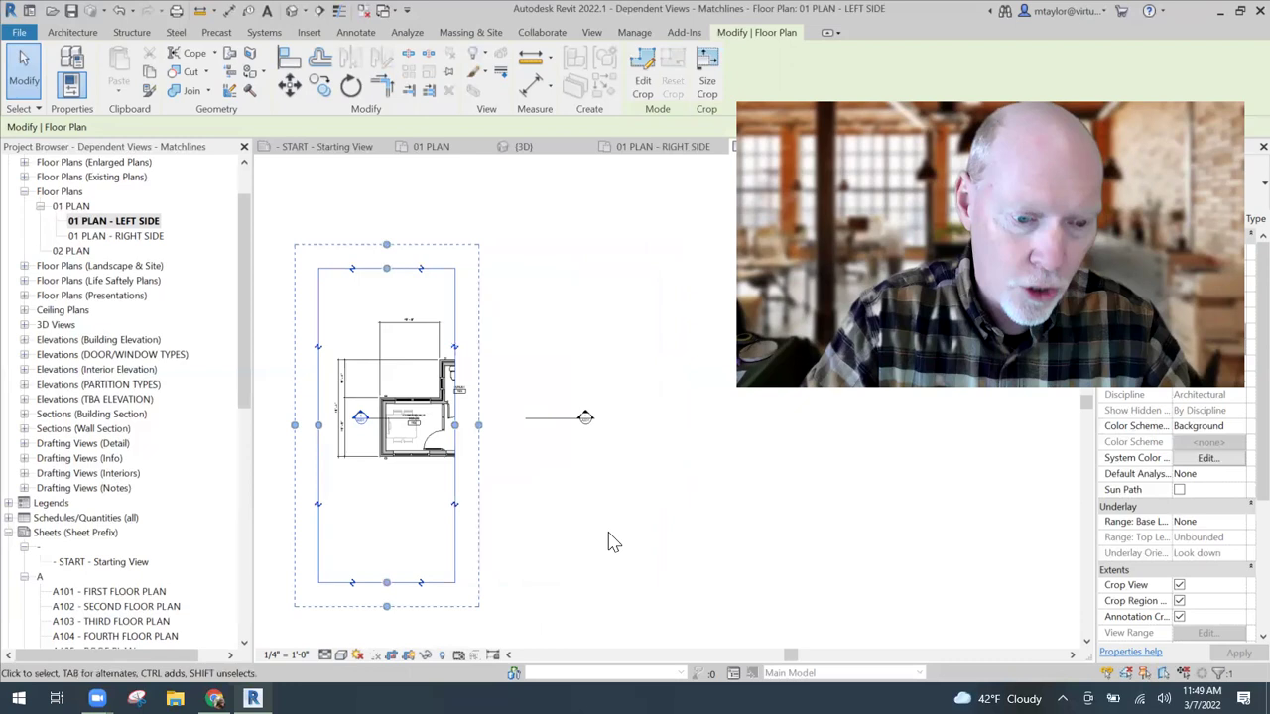
{"action": "left_click", "coordinate": [584, 510]}
{"action": "scroll", "coordinate": [466, 468], "scroll_direction": "up", "scroll_amount": 2}
{"action": "middle_click_drag", "start_coordinate": [530, 462], "coordinate": [603, 473]}
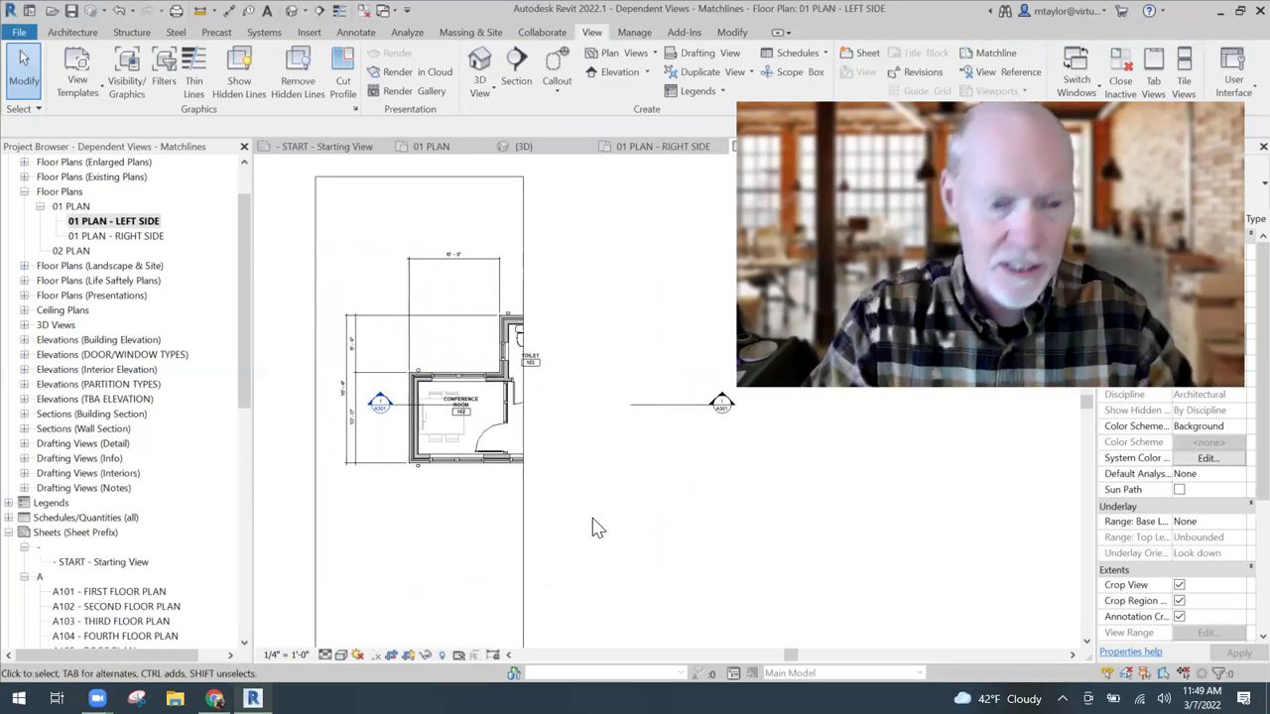
- Open the 01 PLAN - RIGHT SIDE view and pull its left crop edge inward to just left of the toilet room
{"action": "double_click", "coordinate": [122, 236]}
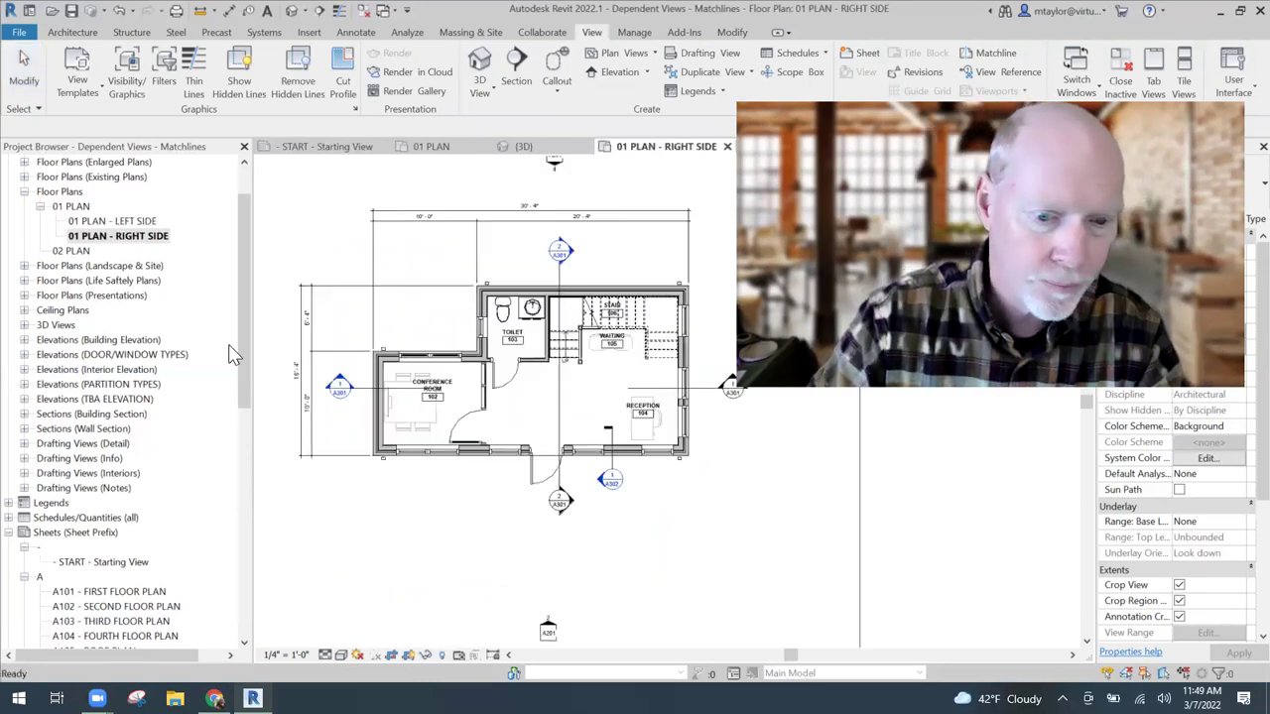
{"action": "scroll", "coordinate": [351, 467], "scroll_direction": "down", "scroll_amount": 2}
{"action": "middle_click_drag", "start_coordinate": [262, 472], "coordinate": [309, 459]}
{"action": "left_click", "coordinate": [308, 459]}
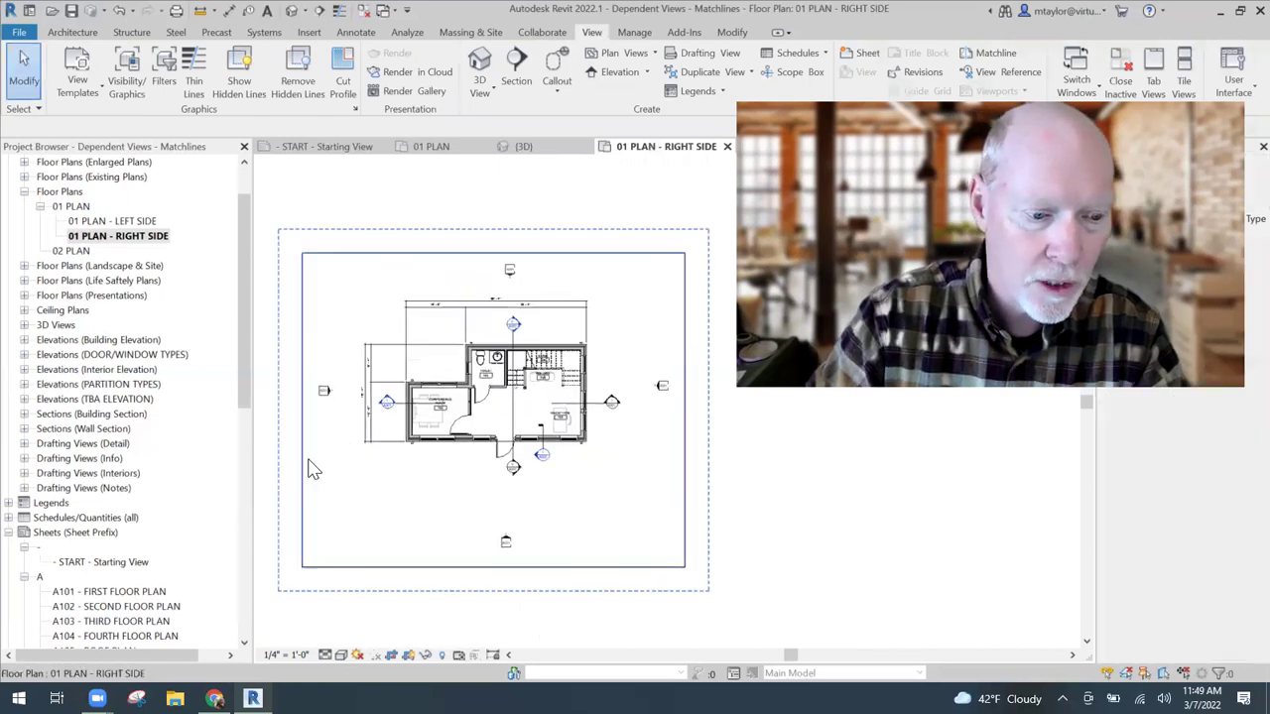
{"action": "left_click", "coordinate": [303, 416]}
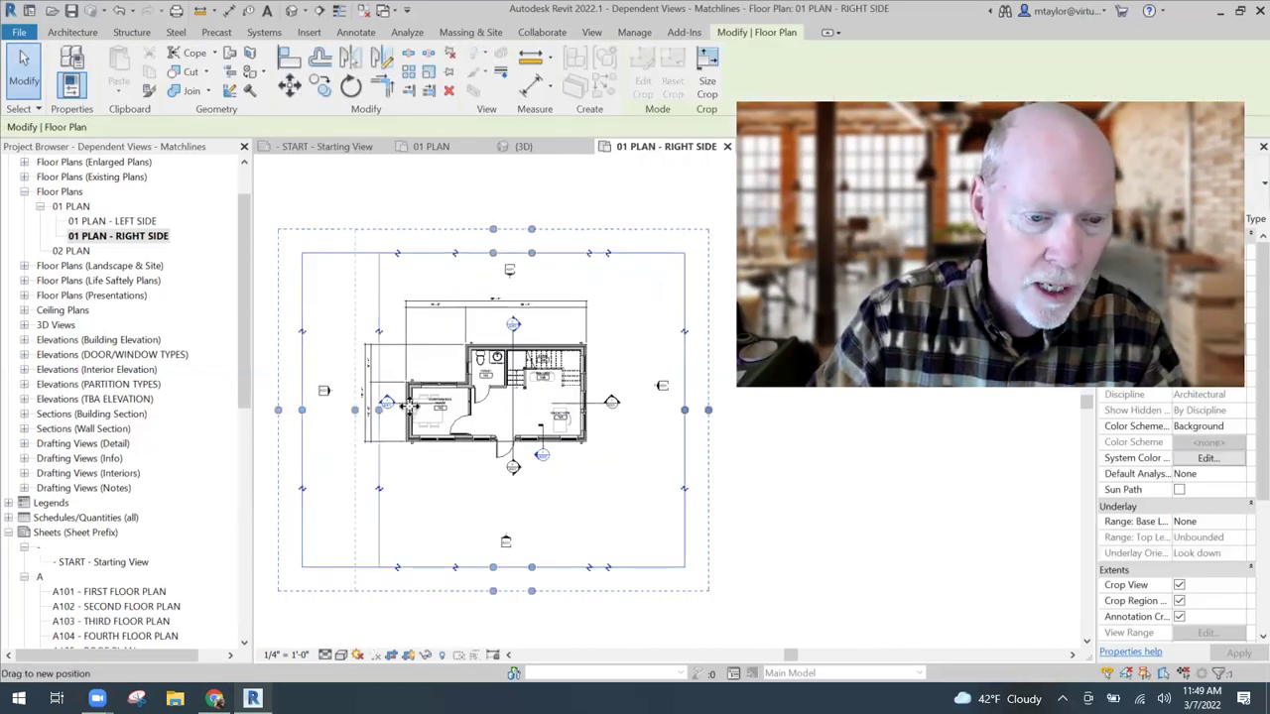
{"action": "left_click_drag", "start_coordinate": [455, 404], "coordinate": [457, 406]}
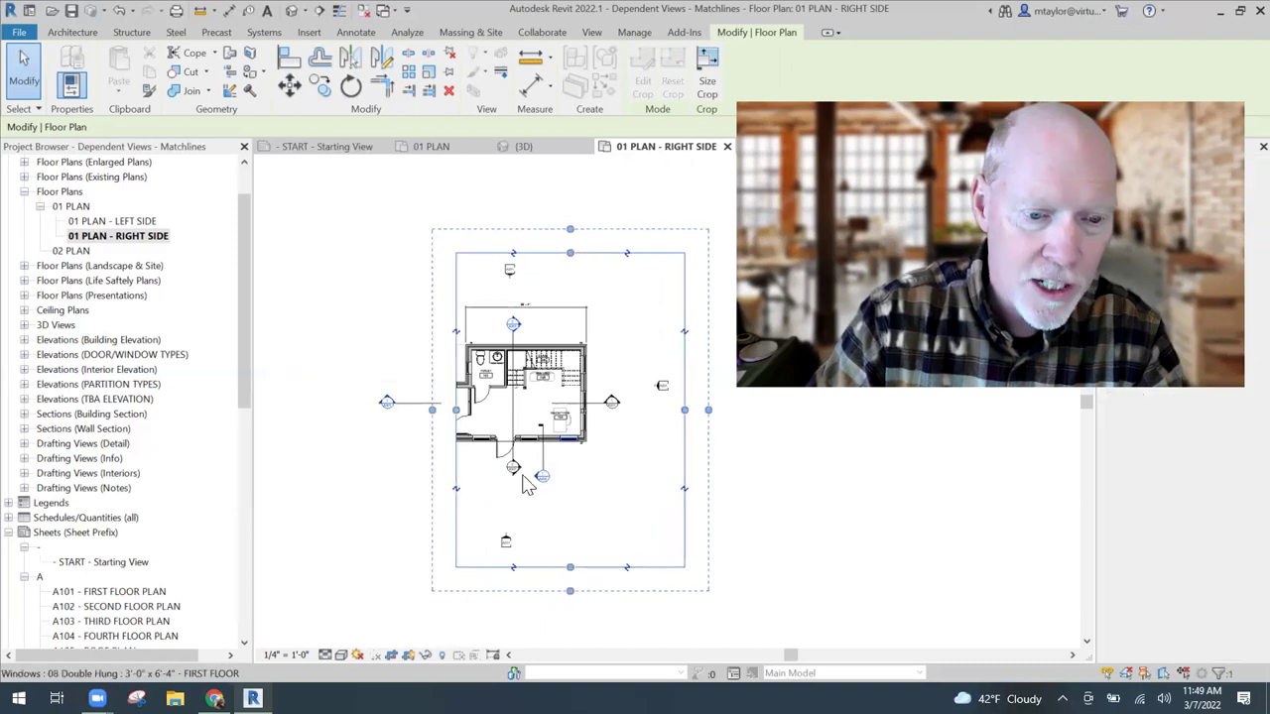
- Fit the RIGHT SIDE view, clear the crop selection, and check the cropped extent of the 01 PLAN - LEFT SIDE view
{"action": "key", "text": "z"}
{"action": "key", "text": "f"}
{"action": "left_click", "coordinate": [319, 515]}
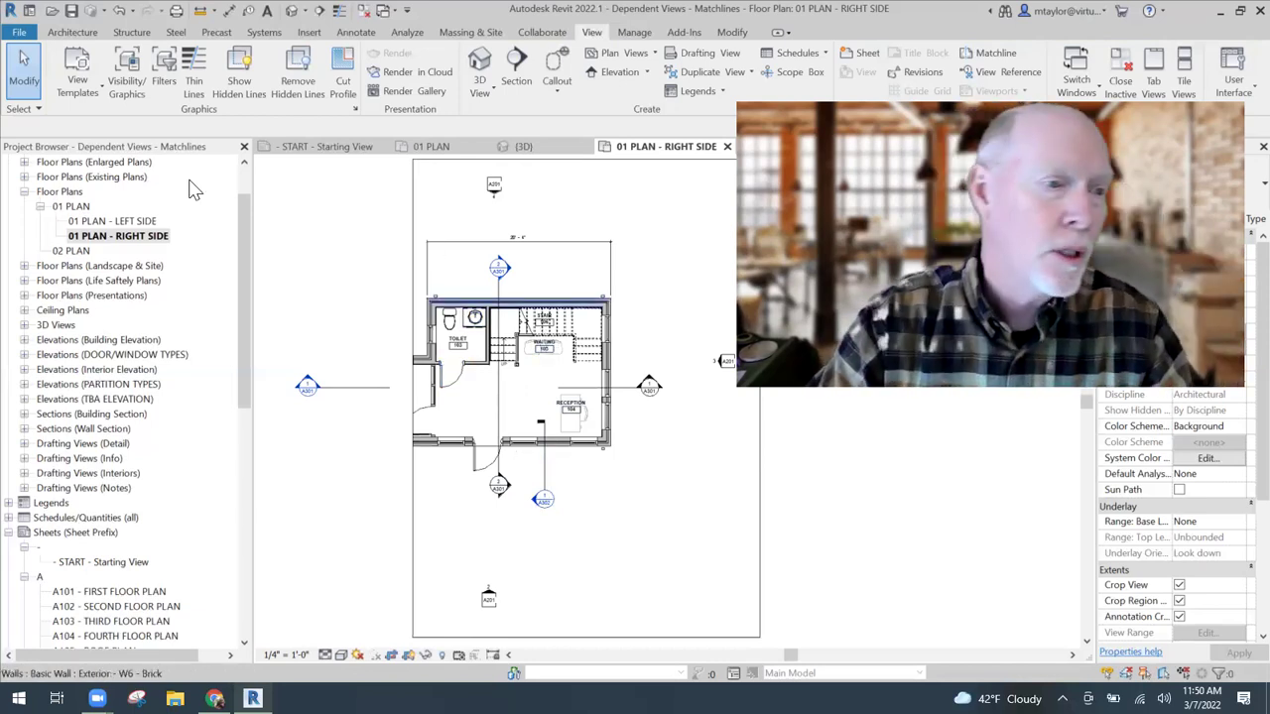
{"action": "double_click", "coordinate": [127, 222]}
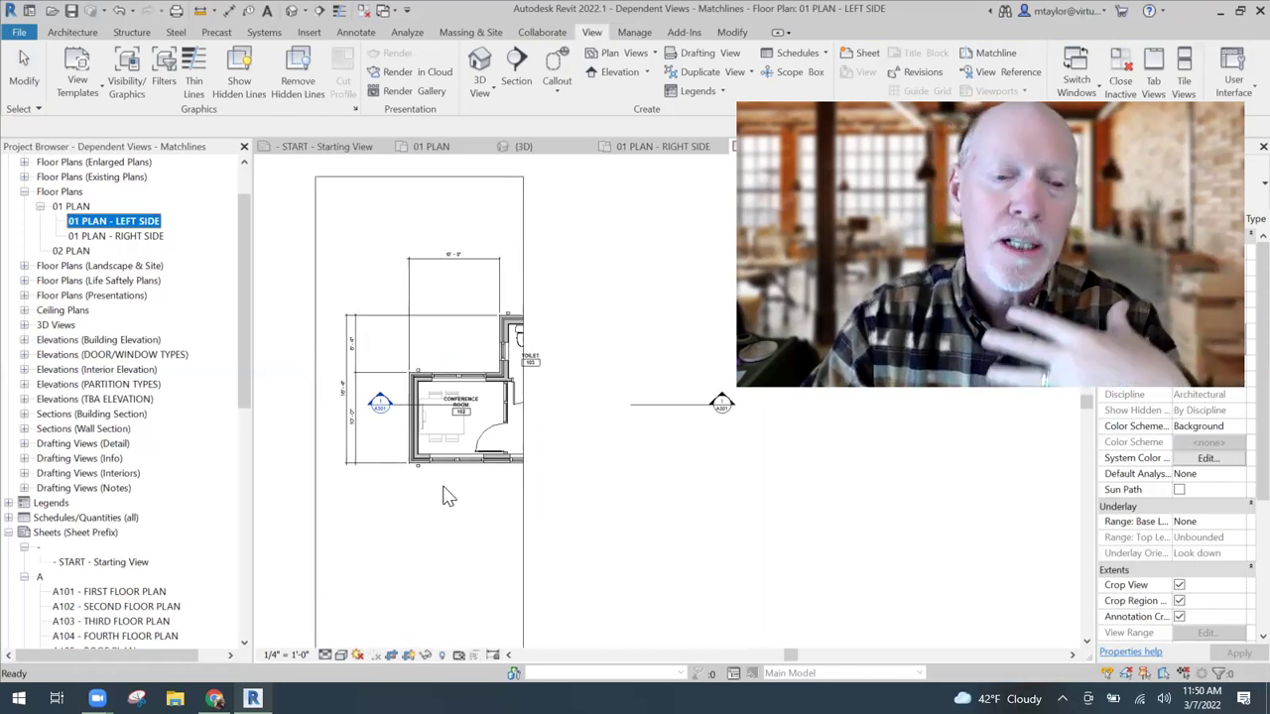
- Open the parent 01 PLAN view and tag all its untagged windows with the Window Tag, without leaders
{"action": "double_click", "coordinate": [77, 207]}
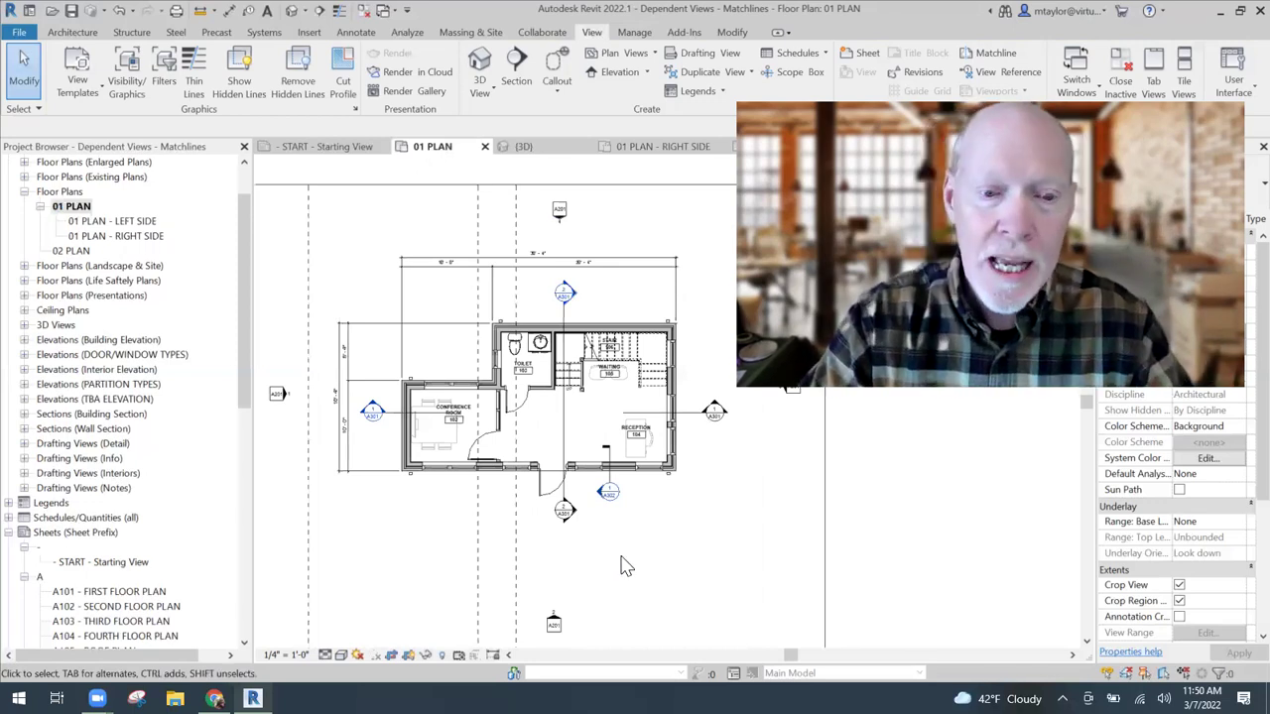
{"action": "scroll", "coordinate": [625, 565], "scroll_direction": "up", "scroll_amount": 2}
{"action": "middle_click_drag", "start_coordinate": [632, 570], "coordinate": [619, 580]}
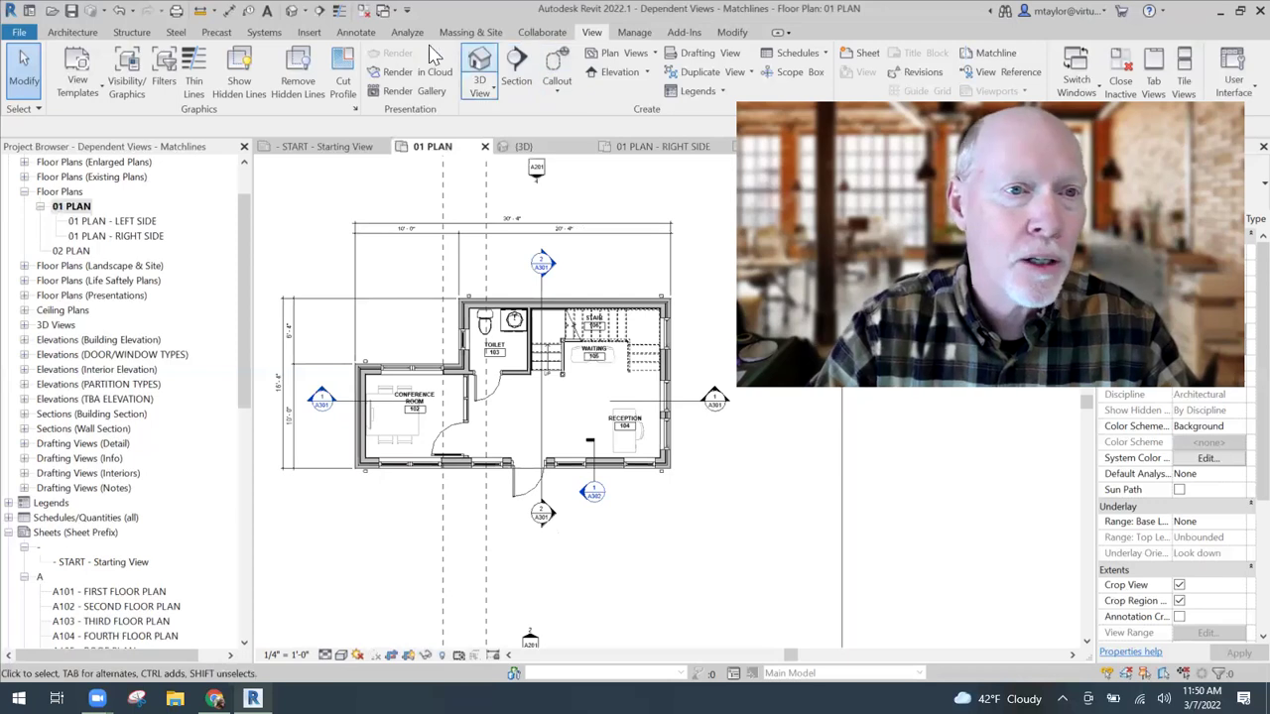
{"action": "left_click", "coordinate": [357, 32]}
{"action": "left_click", "coordinate": [654, 88]}
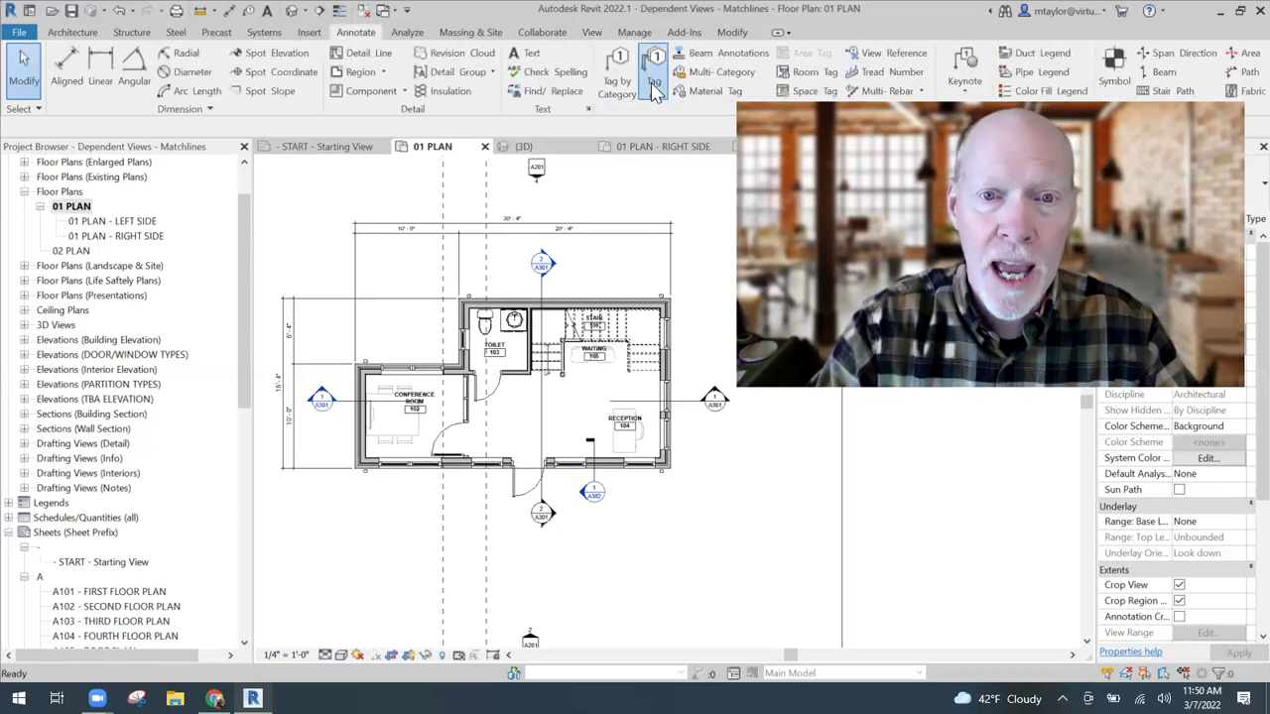
{"action": "left_click_drag", "start_coordinate": [583, 174], "coordinate": [462, 70]}
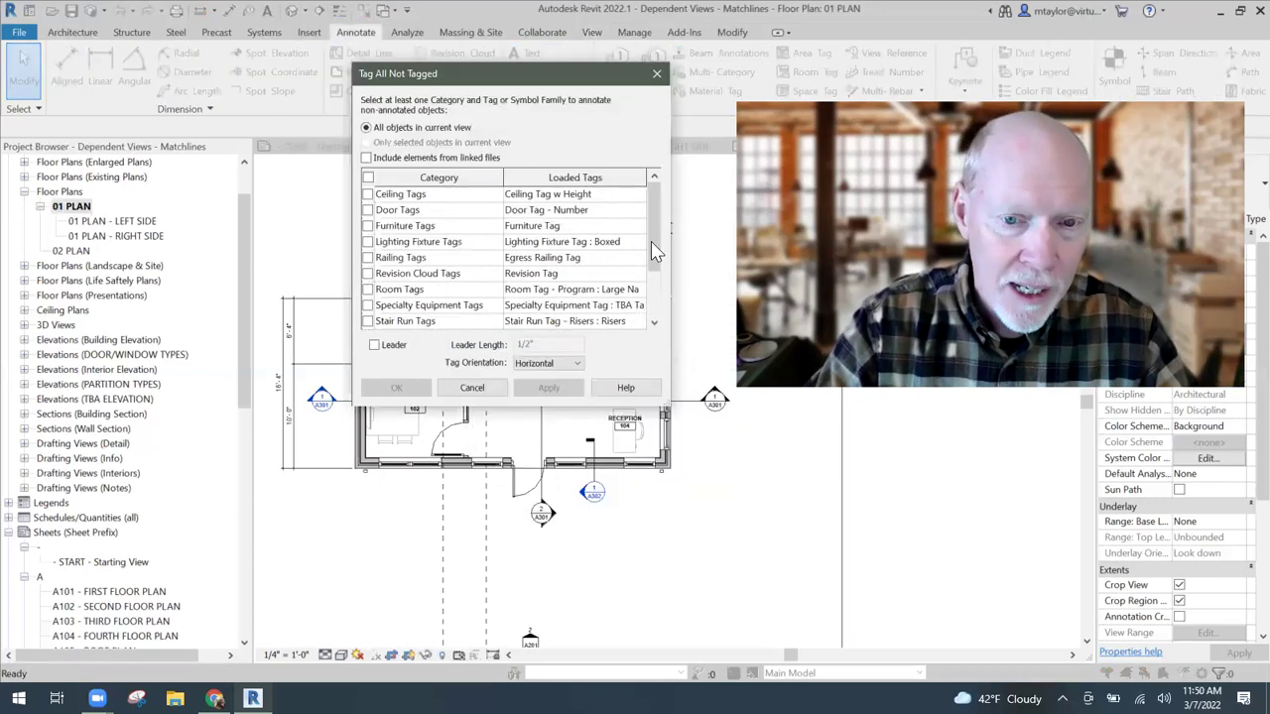
{"action": "scroll", "coordinate": [653, 238], "scroll_direction": "down", "scroll_amount": 2}
{"action": "left_click", "coordinate": [367, 288]}
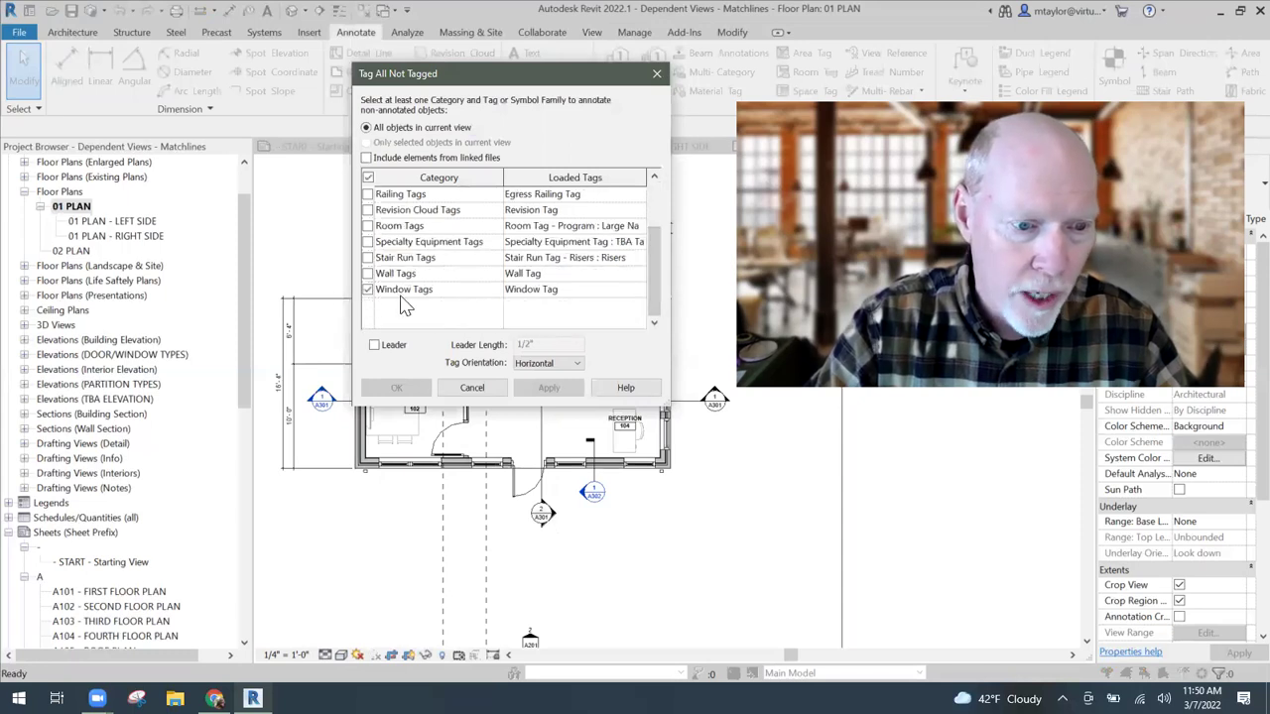
{"action": "left_click", "coordinate": [396, 386]}
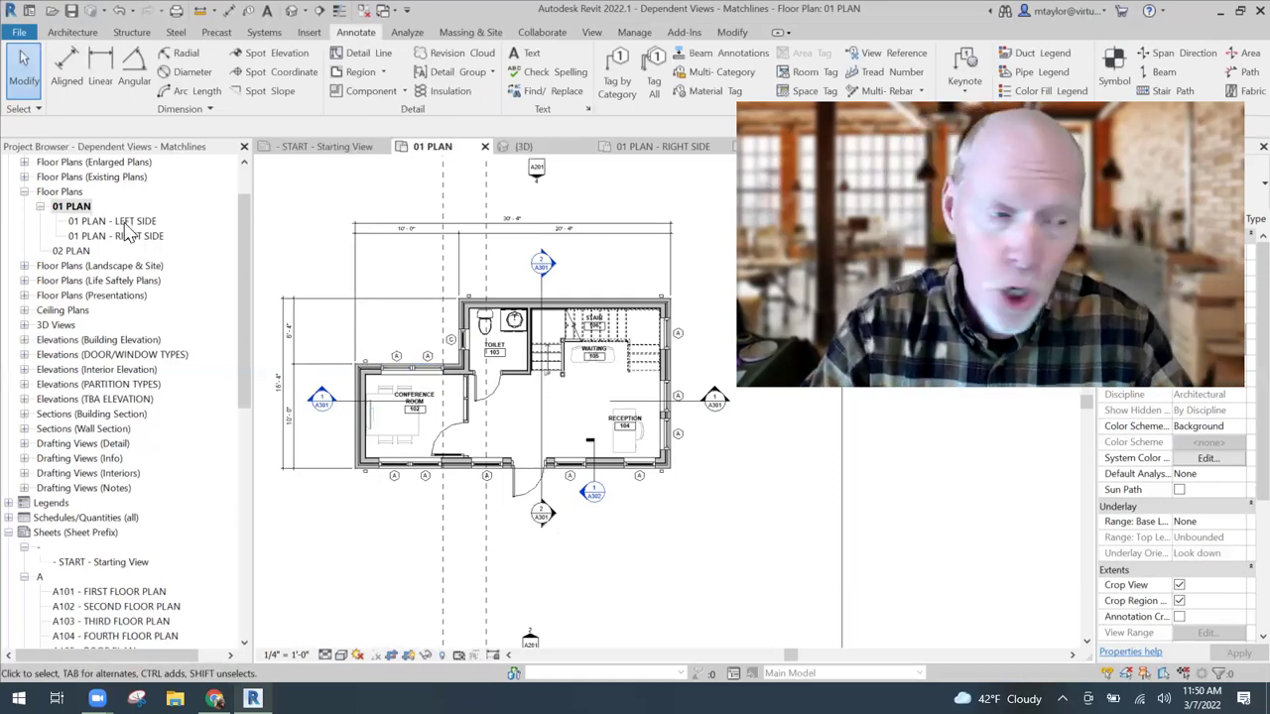
- Check the window tags in the 01 PLAN - LEFT SIDE and 01 PLAN - RIGHT SIDE dependent views
{"action": "double_click", "coordinate": [144, 226]}
{"action": "scroll", "coordinate": [470, 416], "scroll_direction": "up", "scroll_amount": 5}
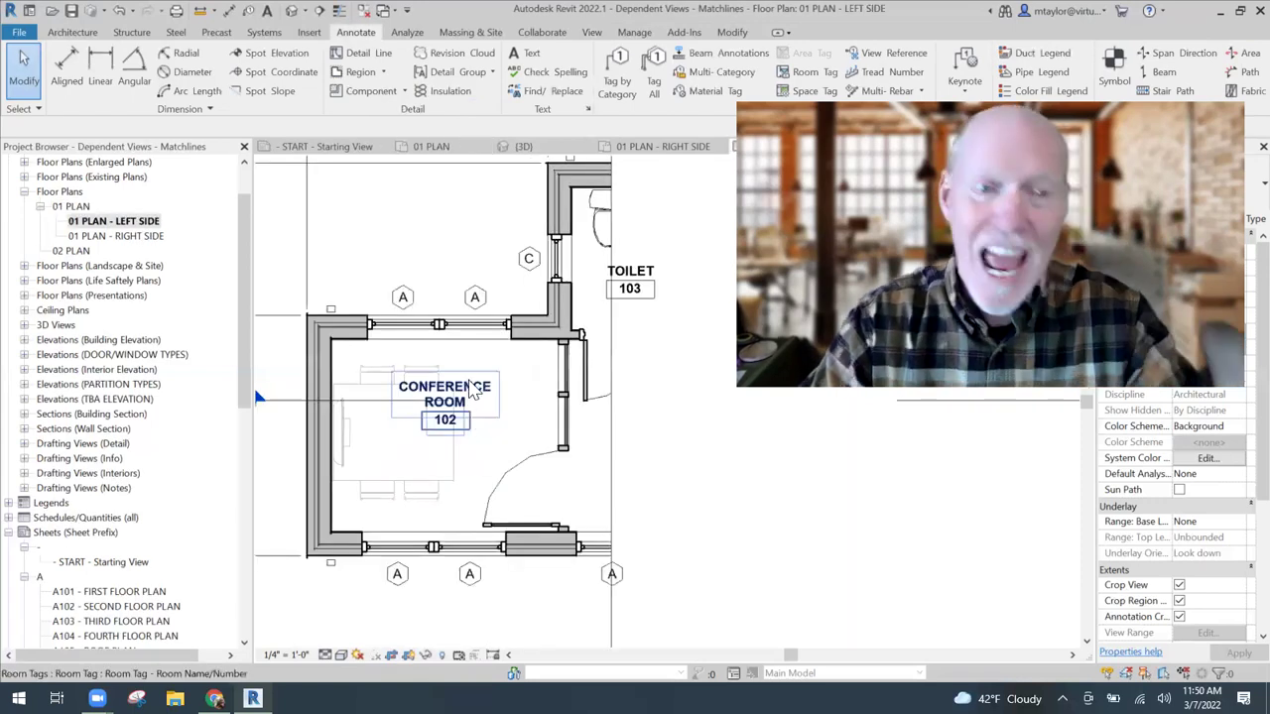
{"action": "middle_click_drag", "start_coordinate": [467, 382], "coordinate": [470, 353]}
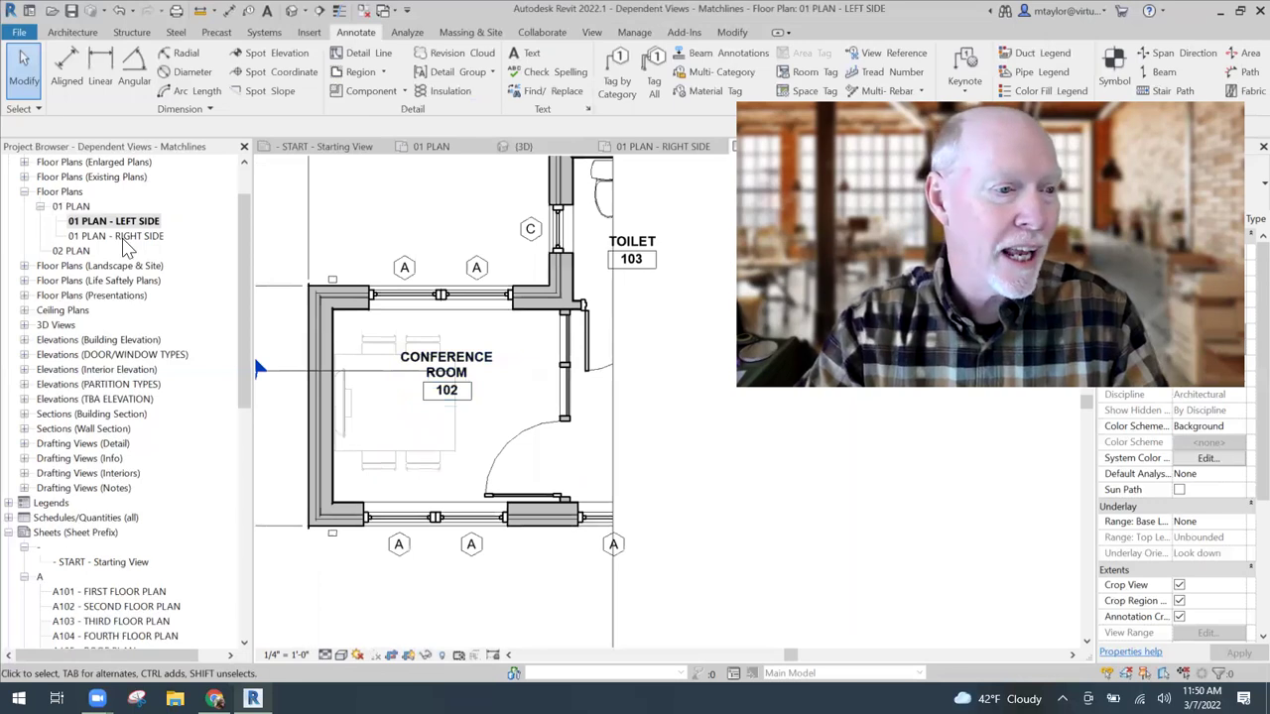
{"action": "key", "text": "ctrl+Tab"}
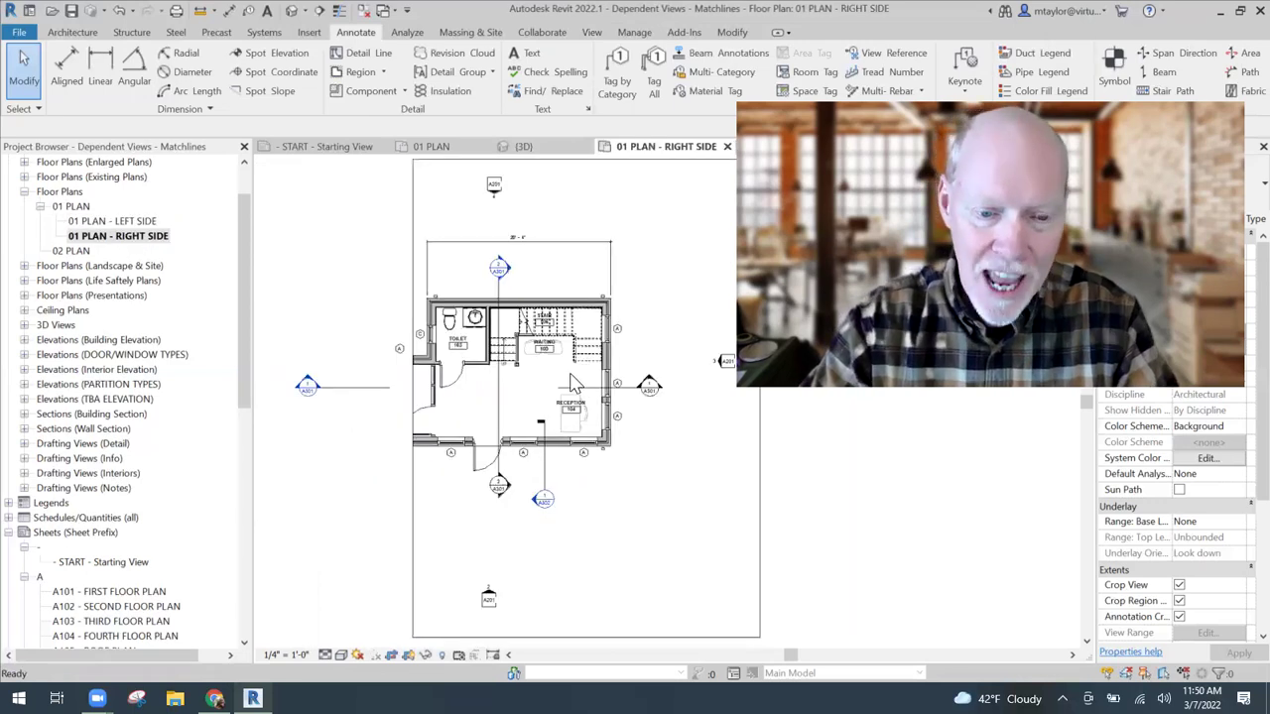
{"action": "scroll", "coordinate": [573, 381], "scroll_direction": "up", "scroll_amount": 3}
{"action": "scroll", "coordinate": [674, 570], "scroll_direction": "down", "scroll_amount": 2, "text": "ctrl"}
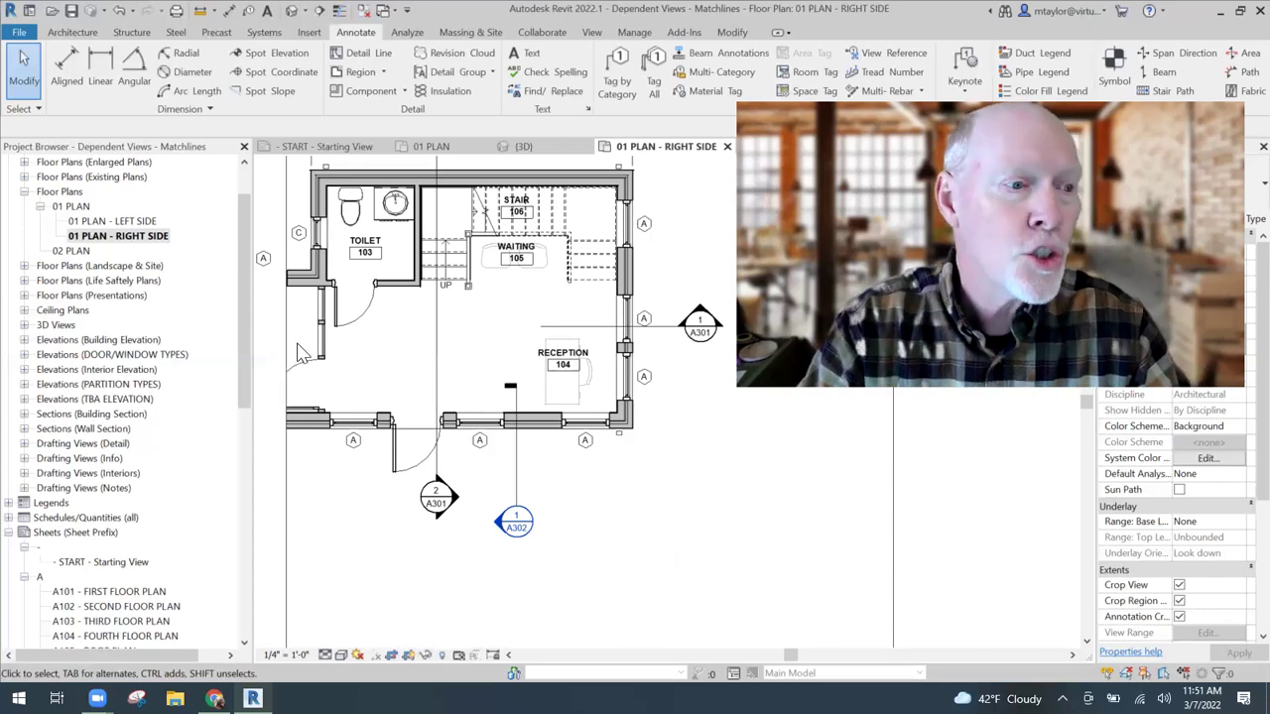
- Return to the parent 01 PLAN view and tag all its untagged doors with Door Tag - Number
{"action": "double_click", "coordinate": [71, 206]}
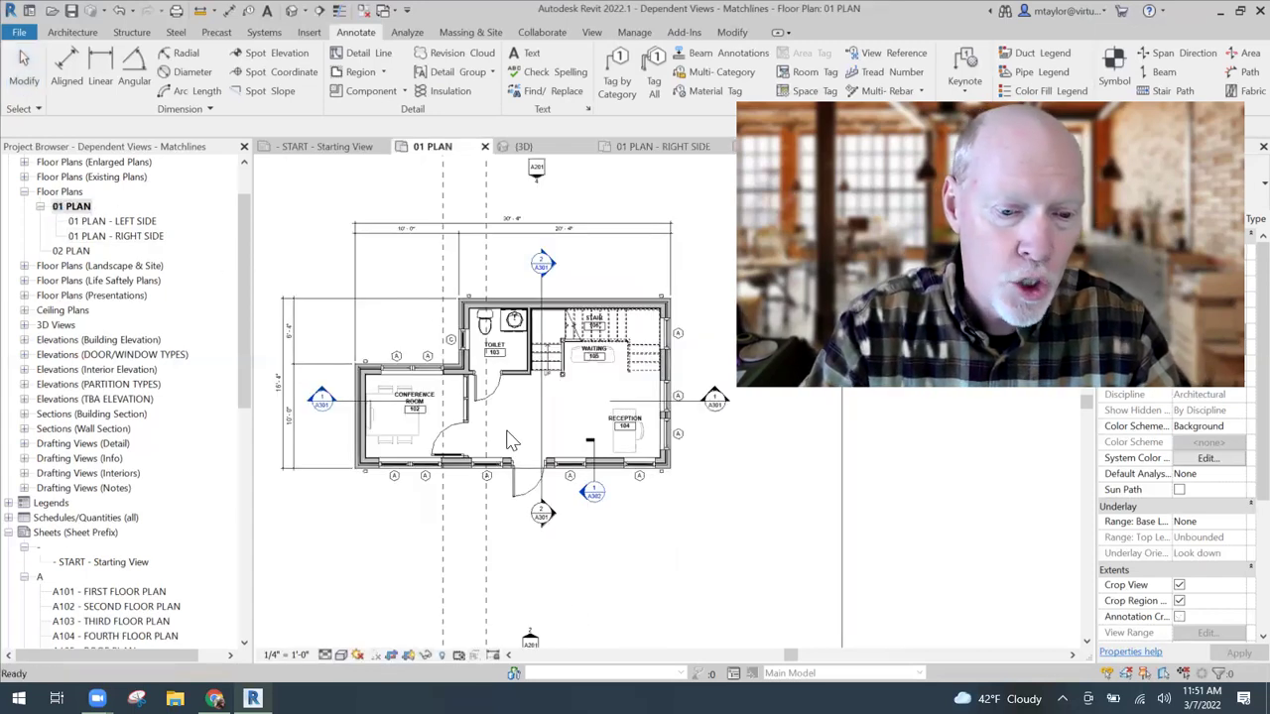
{"action": "scroll", "coordinate": [512, 440], "scroll_direction": "up", "scroll_amount": 2}
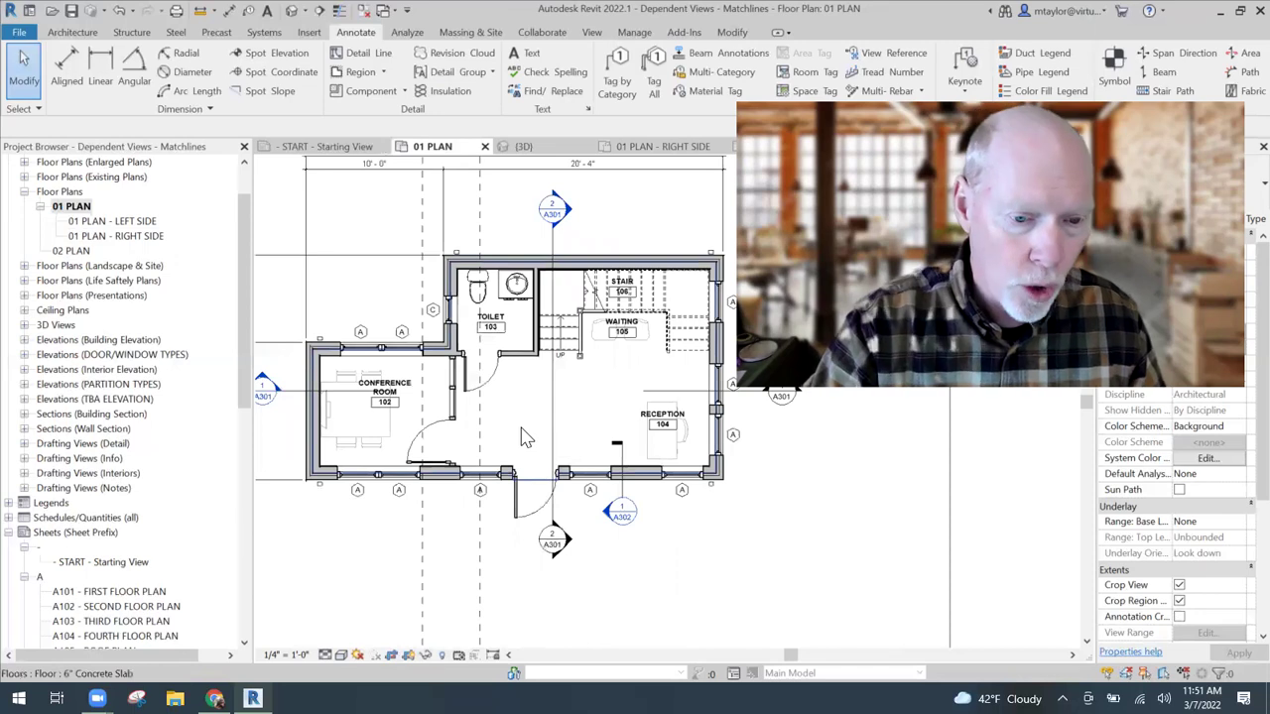
{"action": "scroll", "coordinate": [523, 417], "scroll_direction": "down", "scroll_amount": 2}
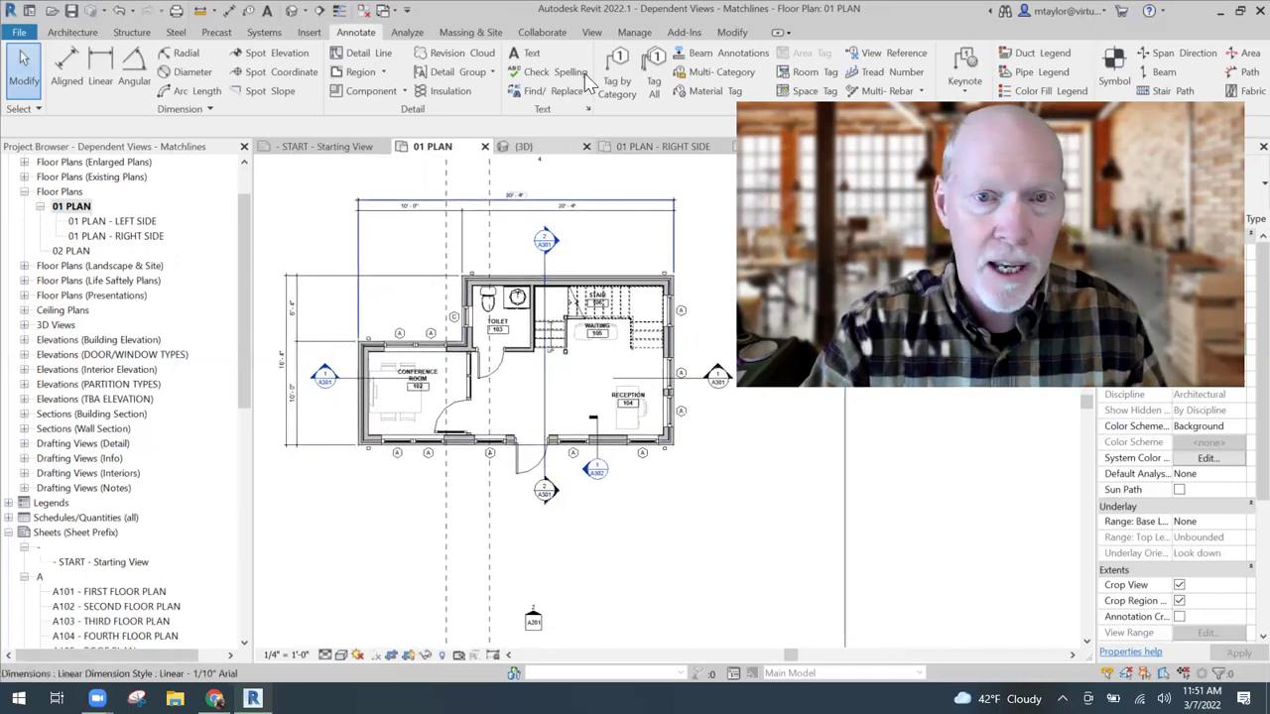
{"action": "left_click", "coordinate": [654, 85]}
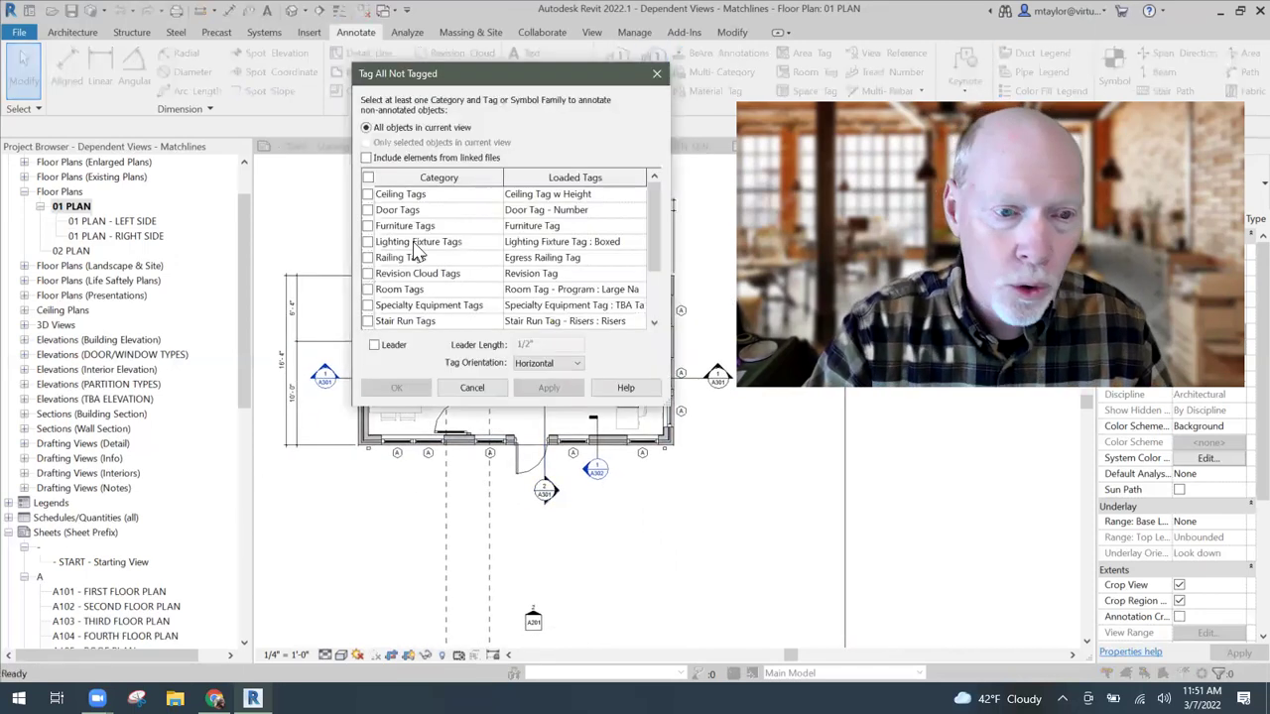
{"action": "left_click", "coordinate": [368, 212]}
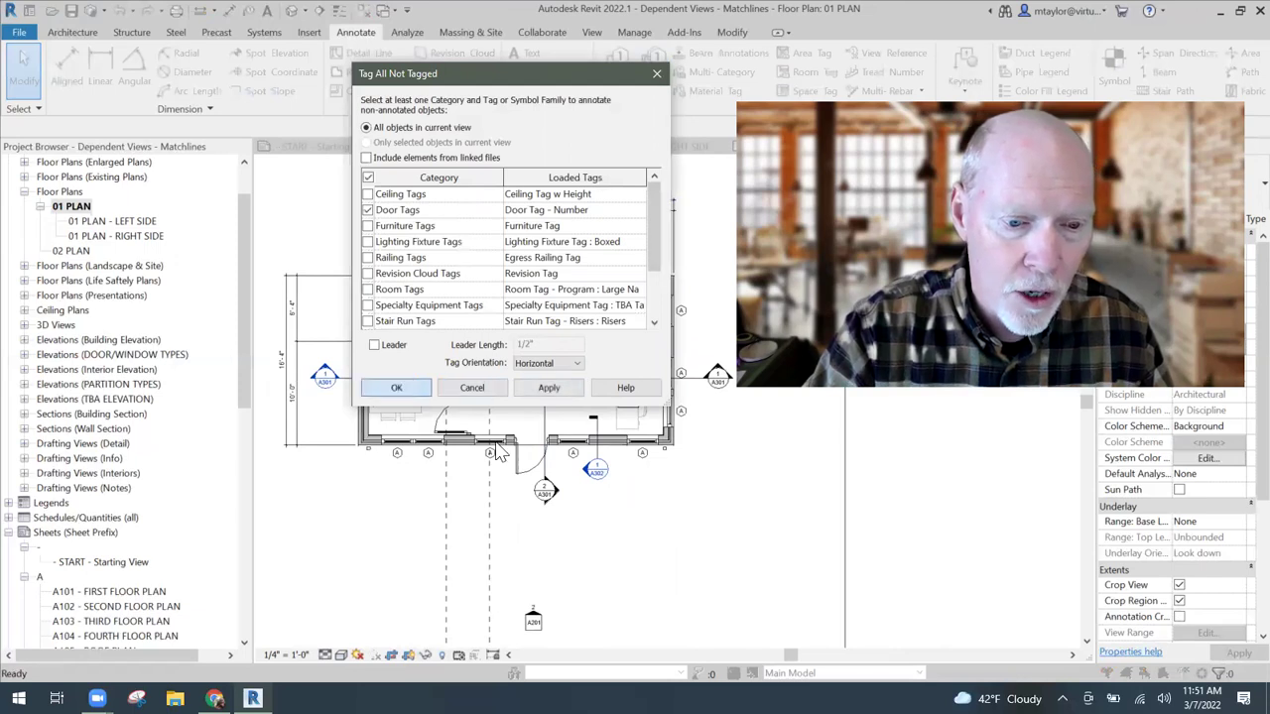
{"action": "left_click", "coordinate": [395, 388]}
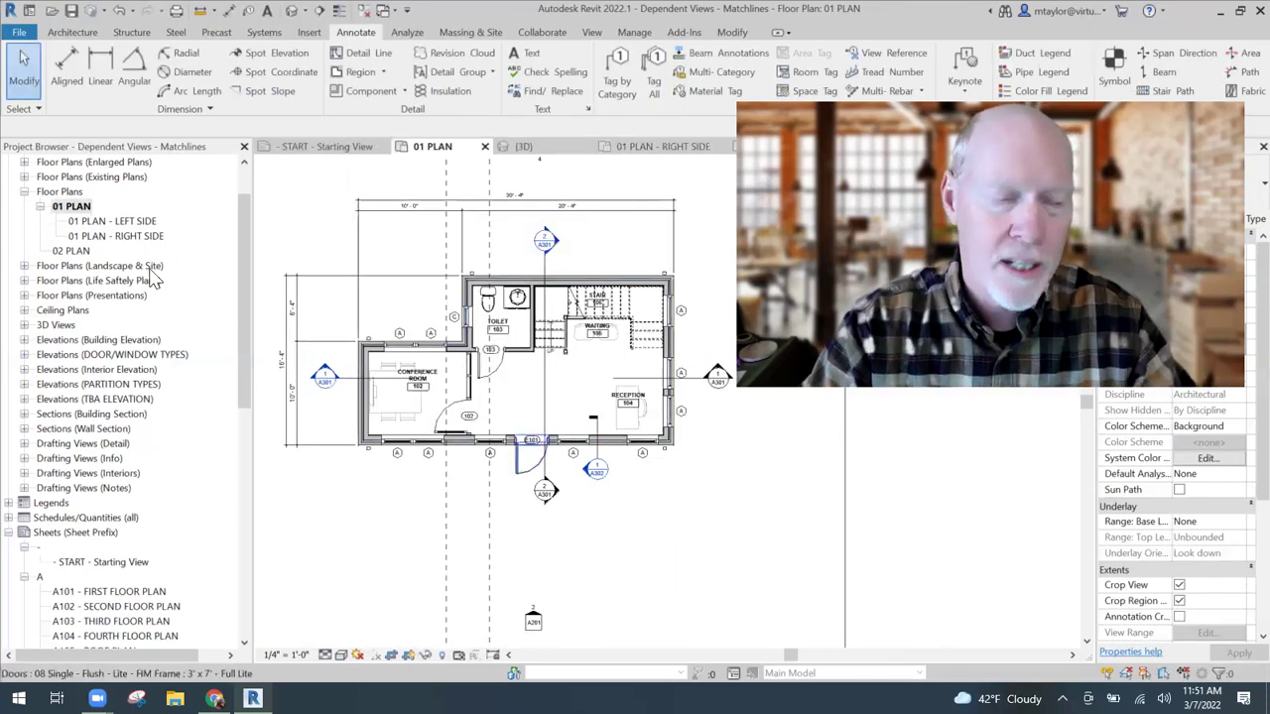
- Examine the door tags in the 01 PLAN - LEFT SIDE and 01 PLAN - RIGHT SIDE dependent views
{"action": "double_click", "coordinate": [127, 224]}
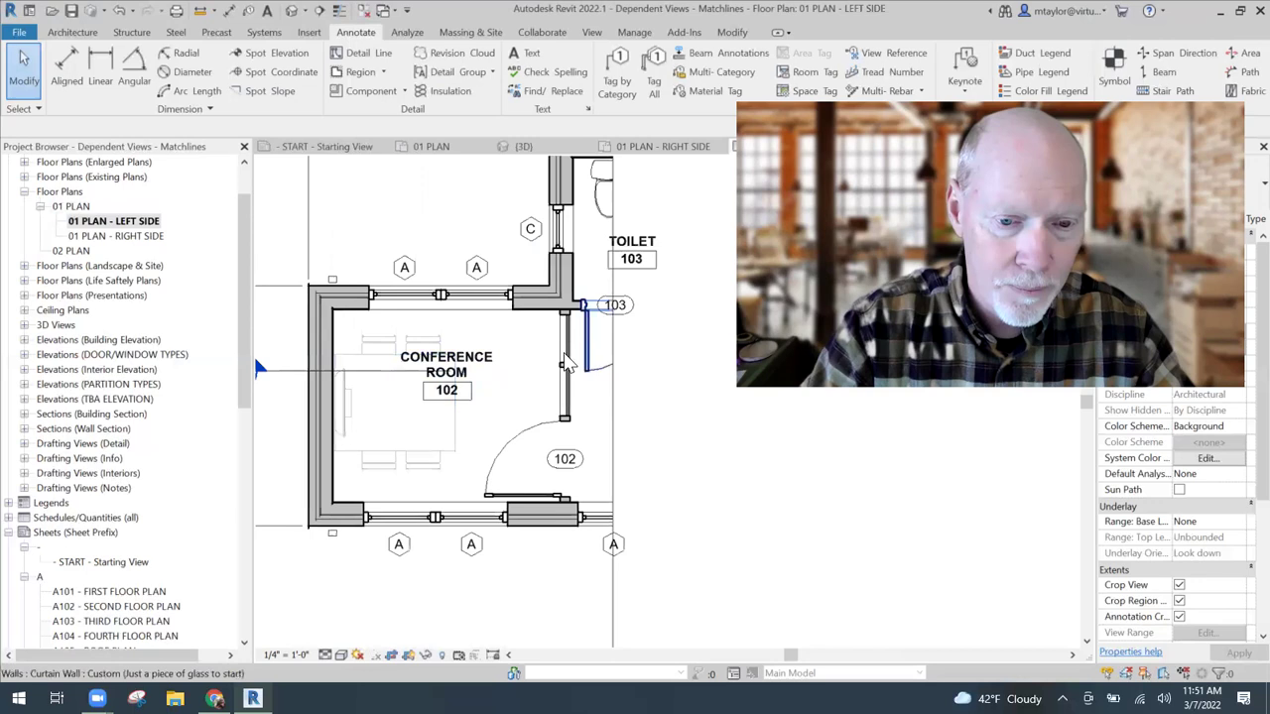
{"action": "scroll", "coordinate": [578, 534], "scroll_direction": "down", "scroll_amount": 2}
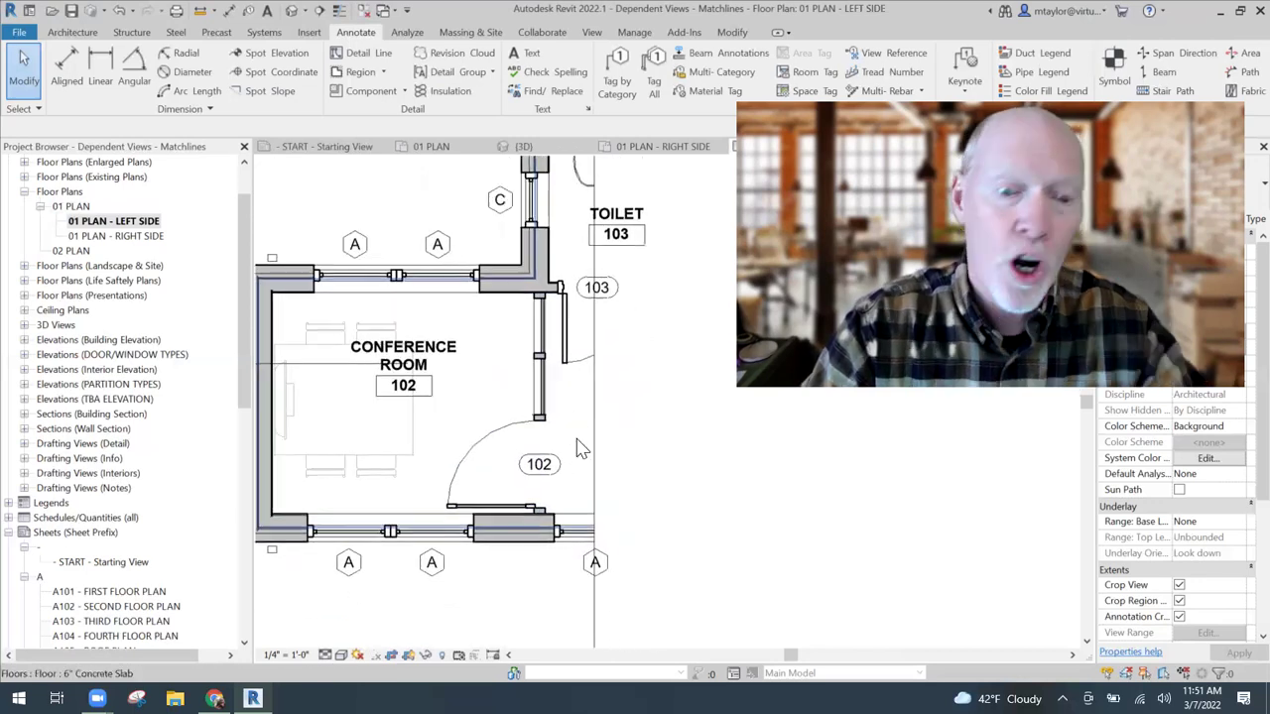
{"action": "double_click", "coordinate": [116, 236]}
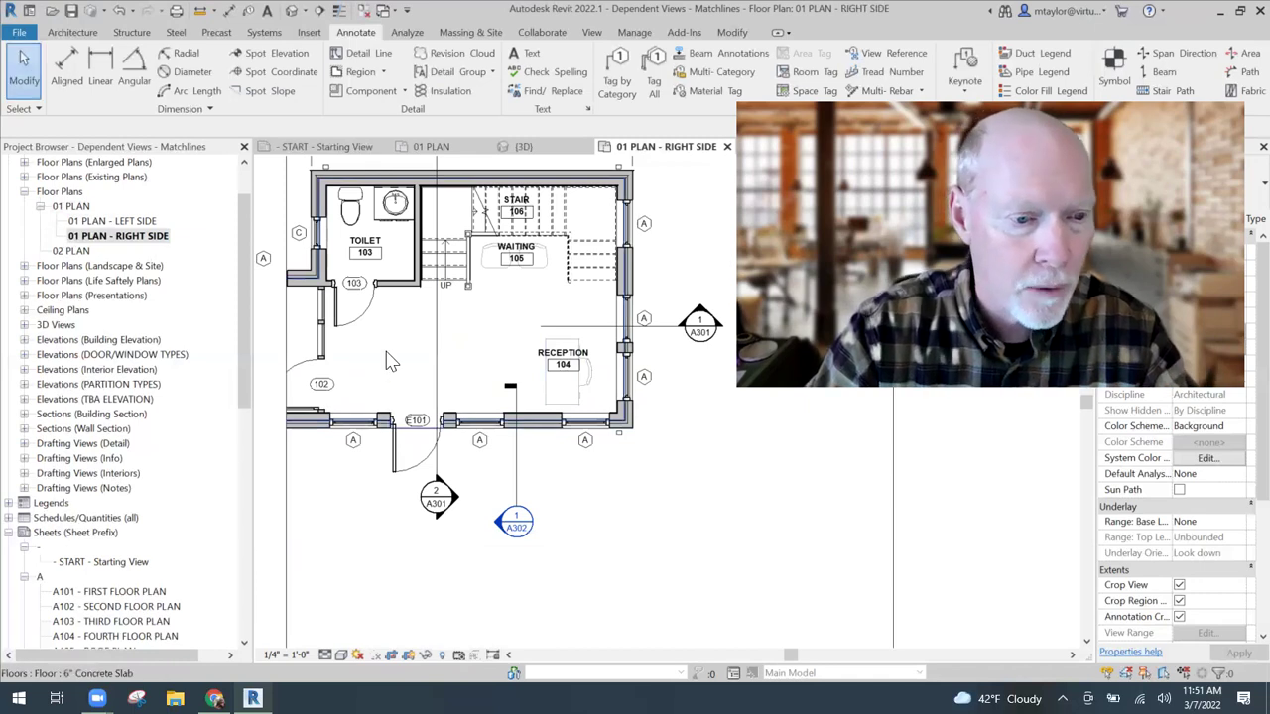
{"action": "scroll", "coordinate": [388, 360], "scroll_direction": "up", "scroll_amount": 1}
{"action": "middle_click_drag", "start_coordinate": [459, 322], "coordinate": [591, 360]}
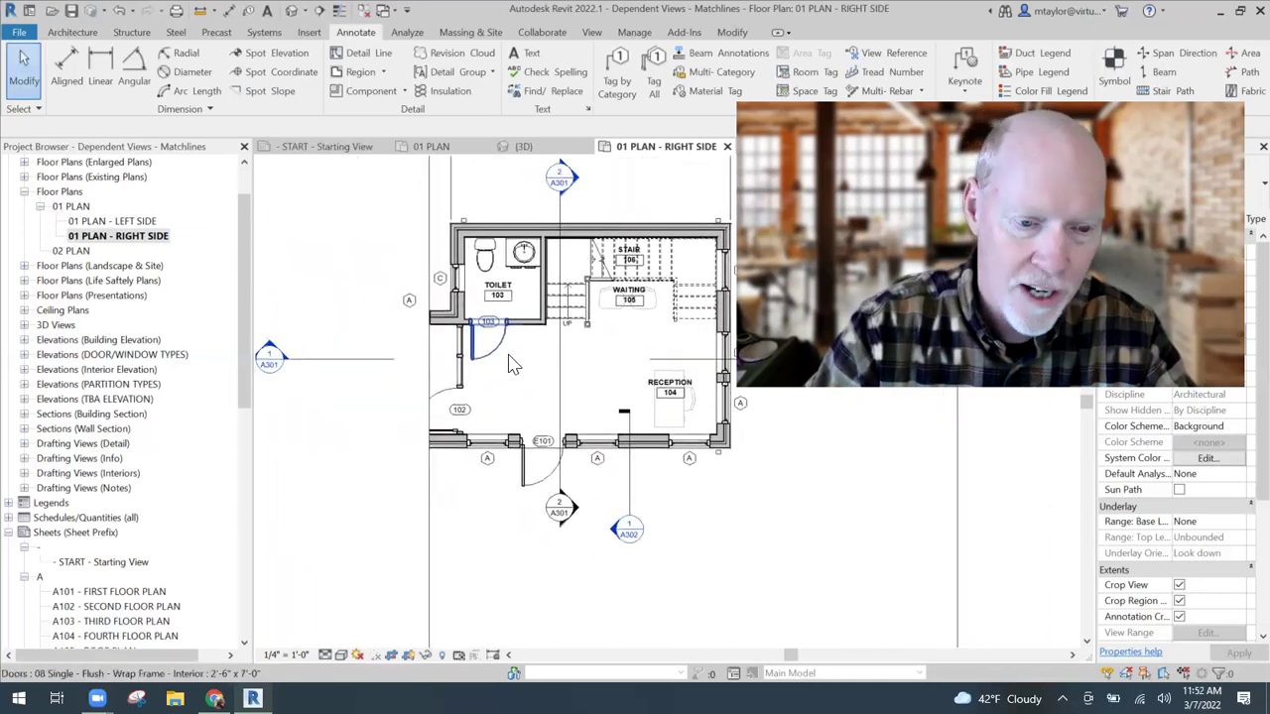
{"action": "scroll", "coordinate": [483, 559], "scroll_direction": "down", "scroll_amount": 1}
{"action": "middle_click_drag", "start_coordinate": [481, 563], "coordinate": [441, 562]}
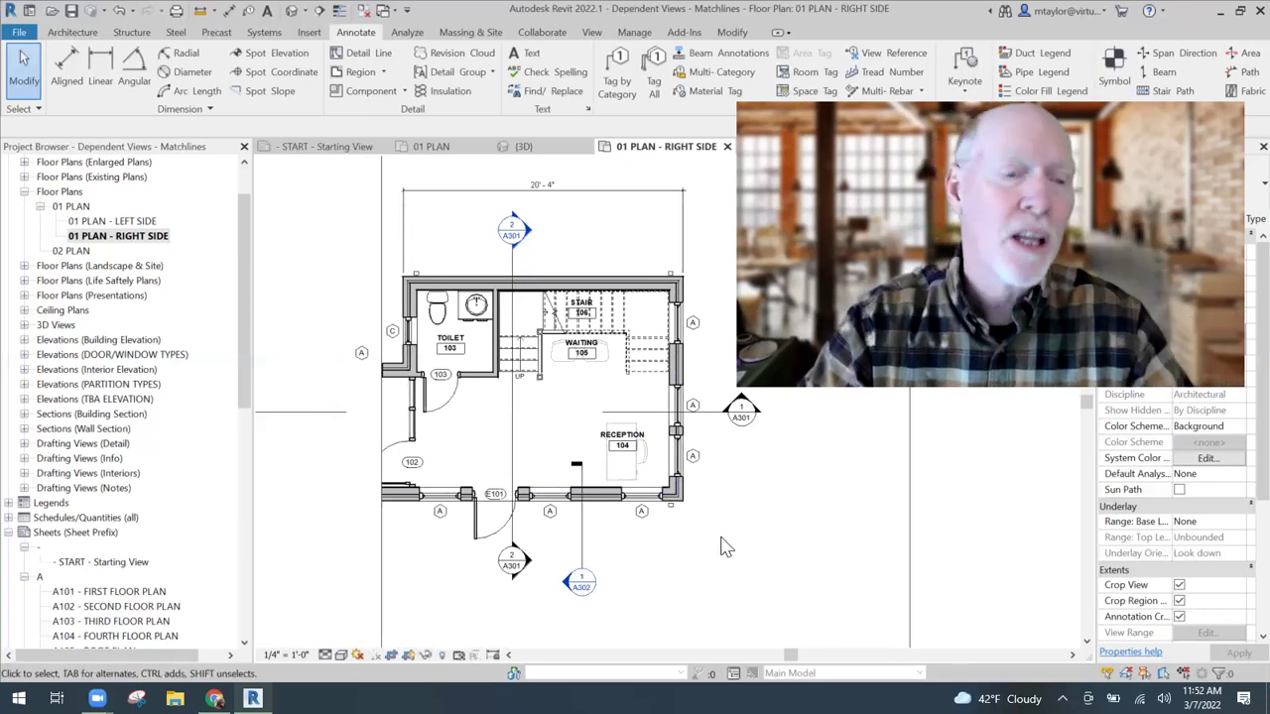
- Open the A101 - FIRST FLOOR PLAN sheet
{"action": "left_click_drag", "start_coordinate": [248, 335], "coordinate": [248, 415]}
{"action": "left_click", "coordinate": [121, 414]}
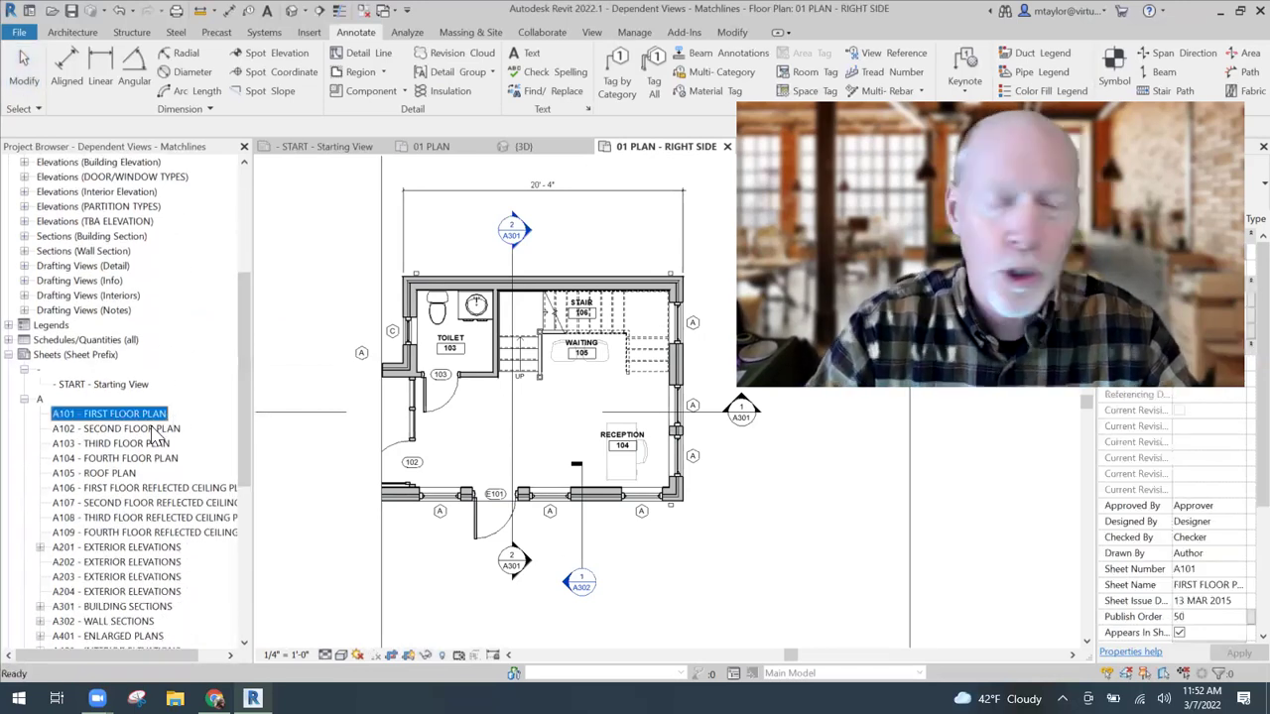
{"action": "right_click", "coordinate": [117, 411]}
{"action": "left_click", "coordinate": [129, 423]}
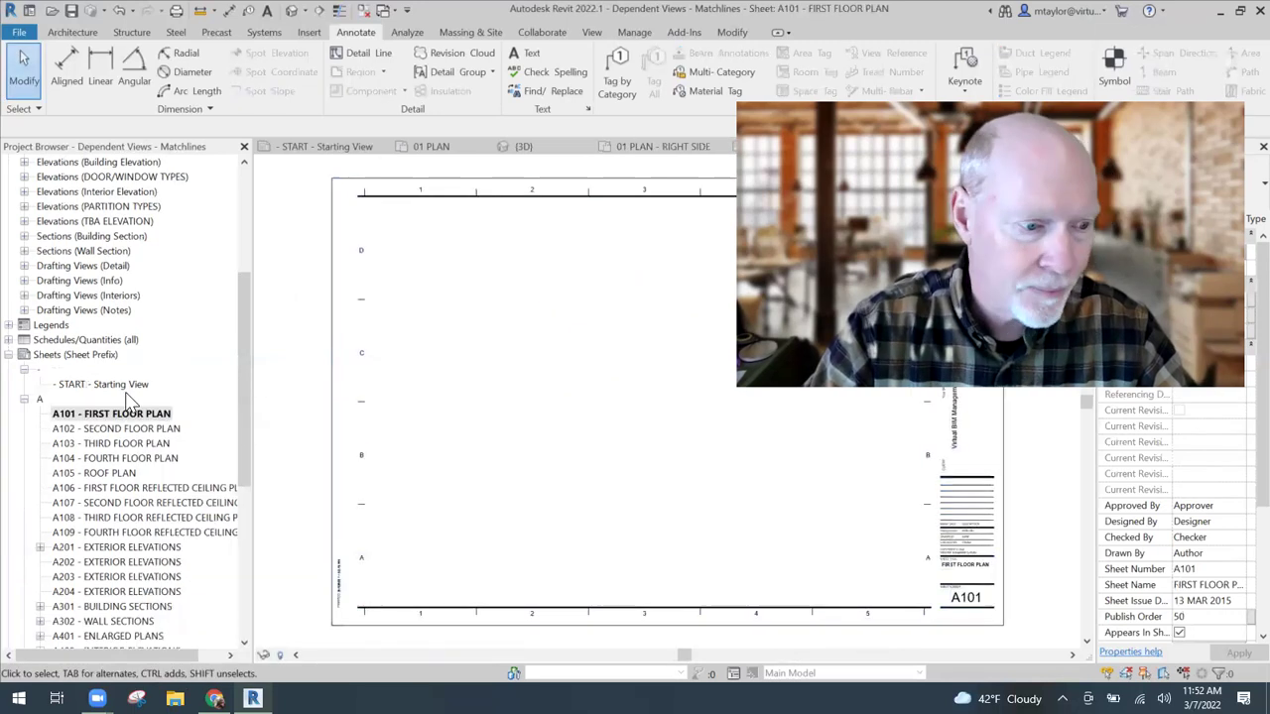
- Change sheet A101's number to A101-A and its name to FIRST FLOOR PLAN - LEFT SIDE
{"action": "right_click", "coordinate": [119, 414]}
{"action": "left_click", "coordinate": [168, 565]}
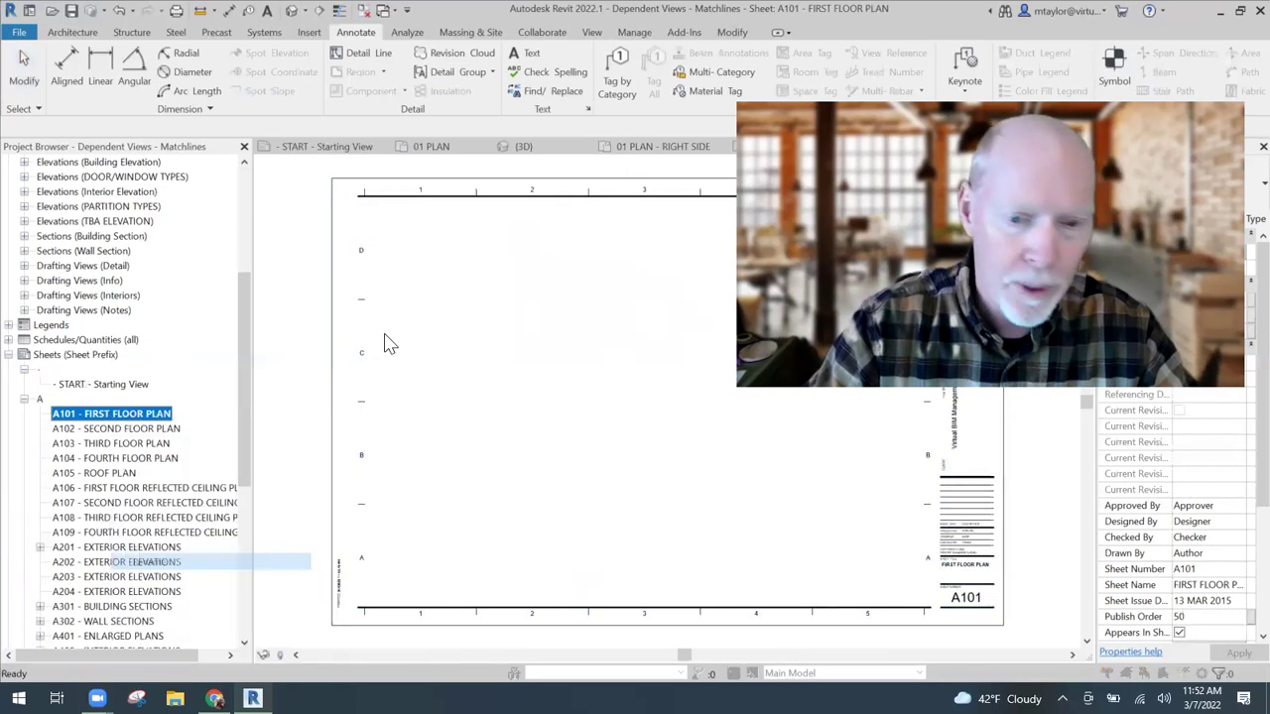
{"action": "left_click_drag", "start_coordinate": [626, 282], "coordinate": [554, 225]}
{"action": "left_click", "coordinate": [516, 262]}
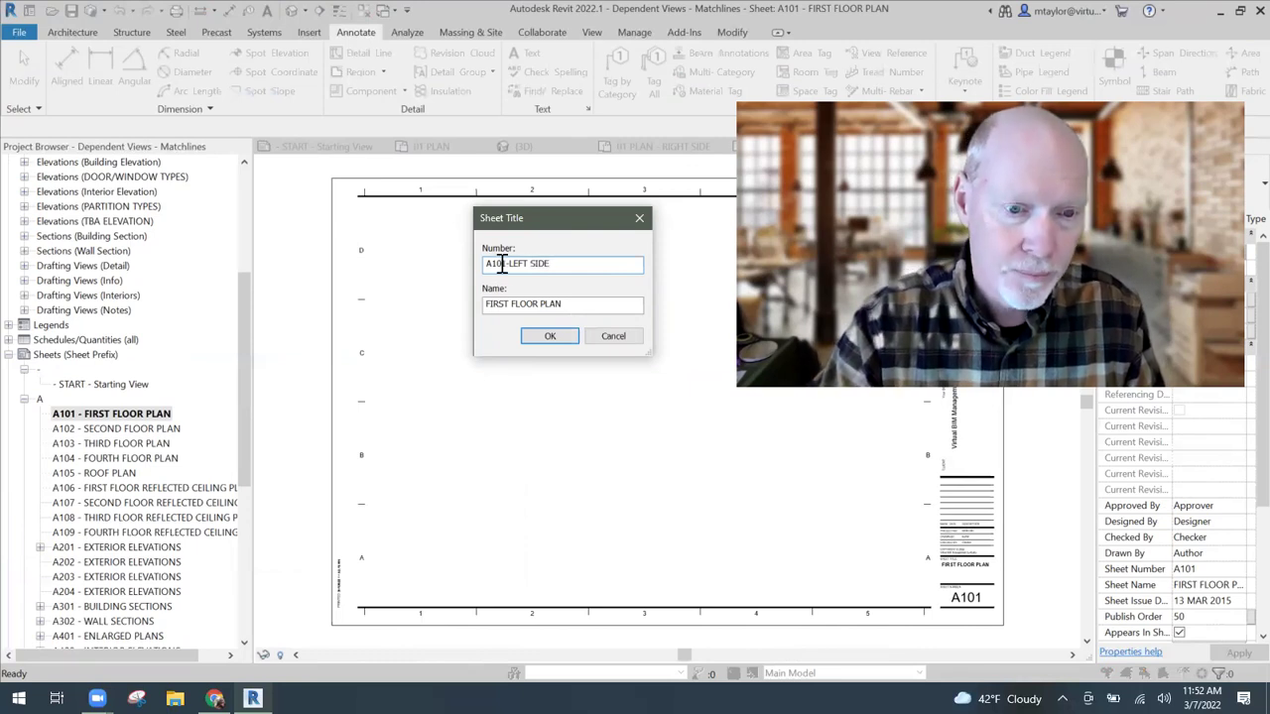
{"action": "key", "text": "Tab"}
{"action": "left_click", "coordinate": [584, 304]}
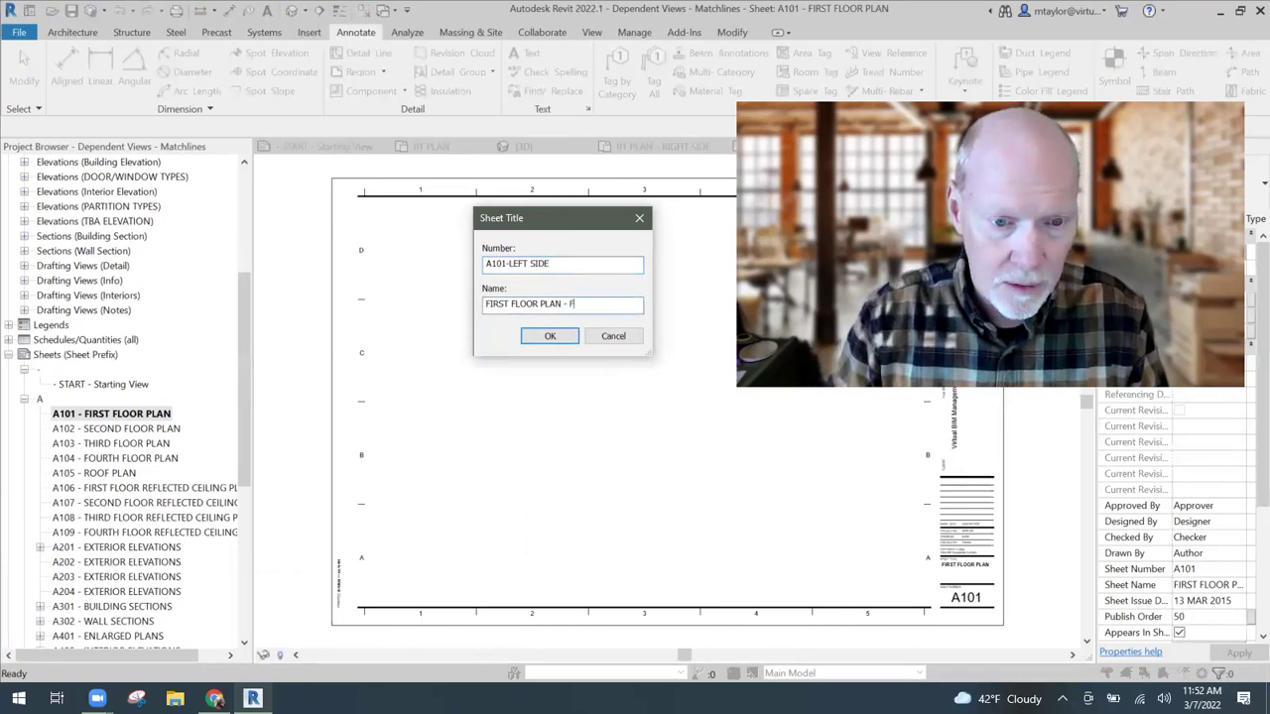
{"action": "left_click_drag", "start_coordinate": [549, 264], "coordinate": [508, 261]}
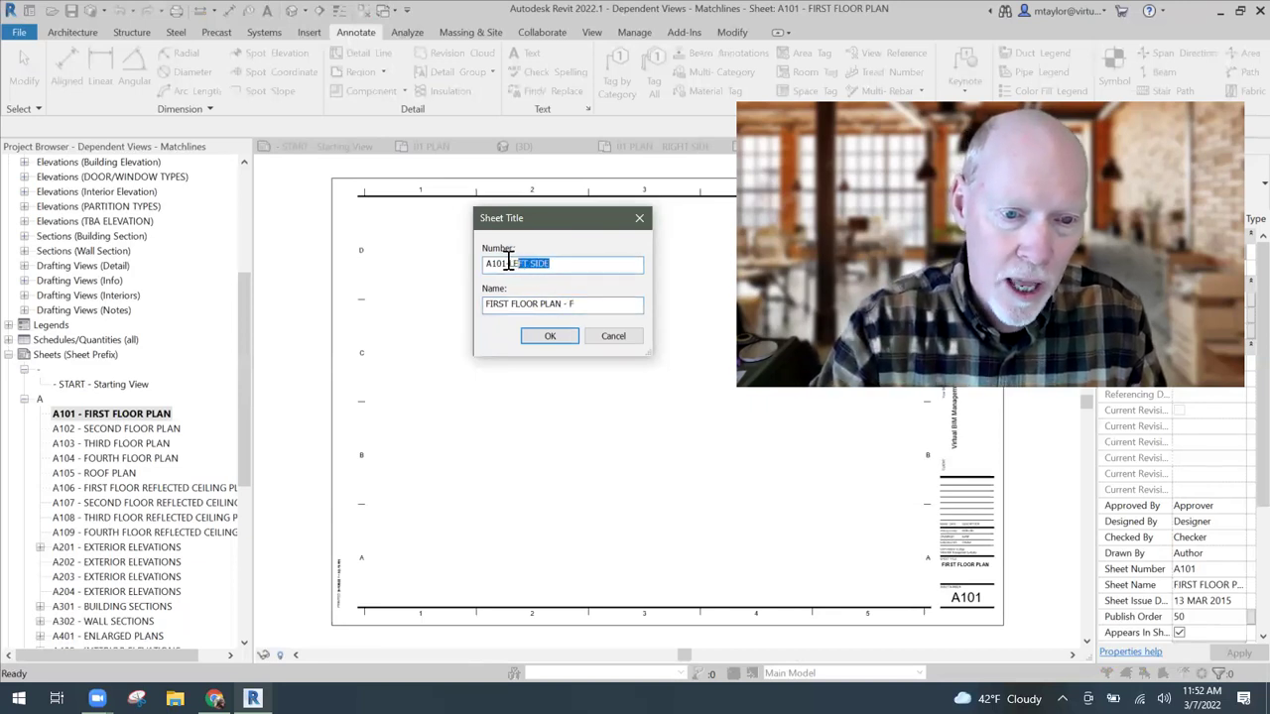
{"action": "type", "text": "A101-A"}
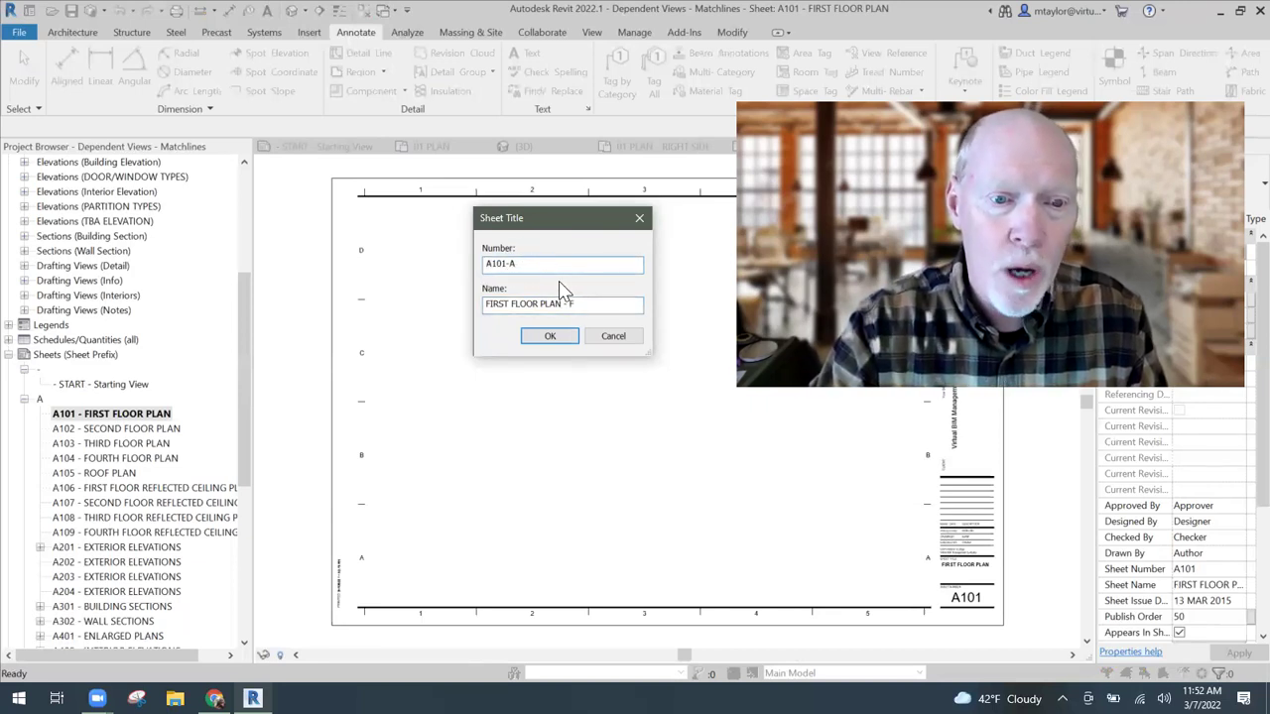
{"action": "double_click", "coordinate": [575, 303]}
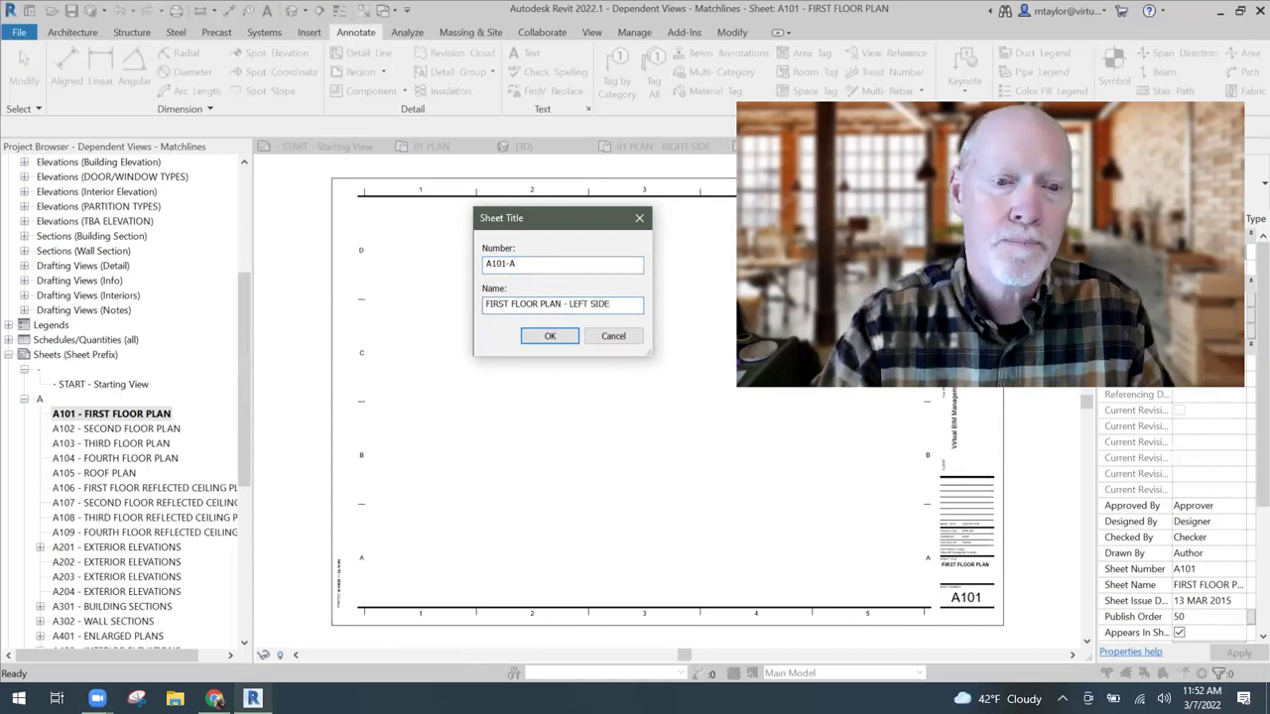
{"action": "left_click", "coordinate": [556, 338]}
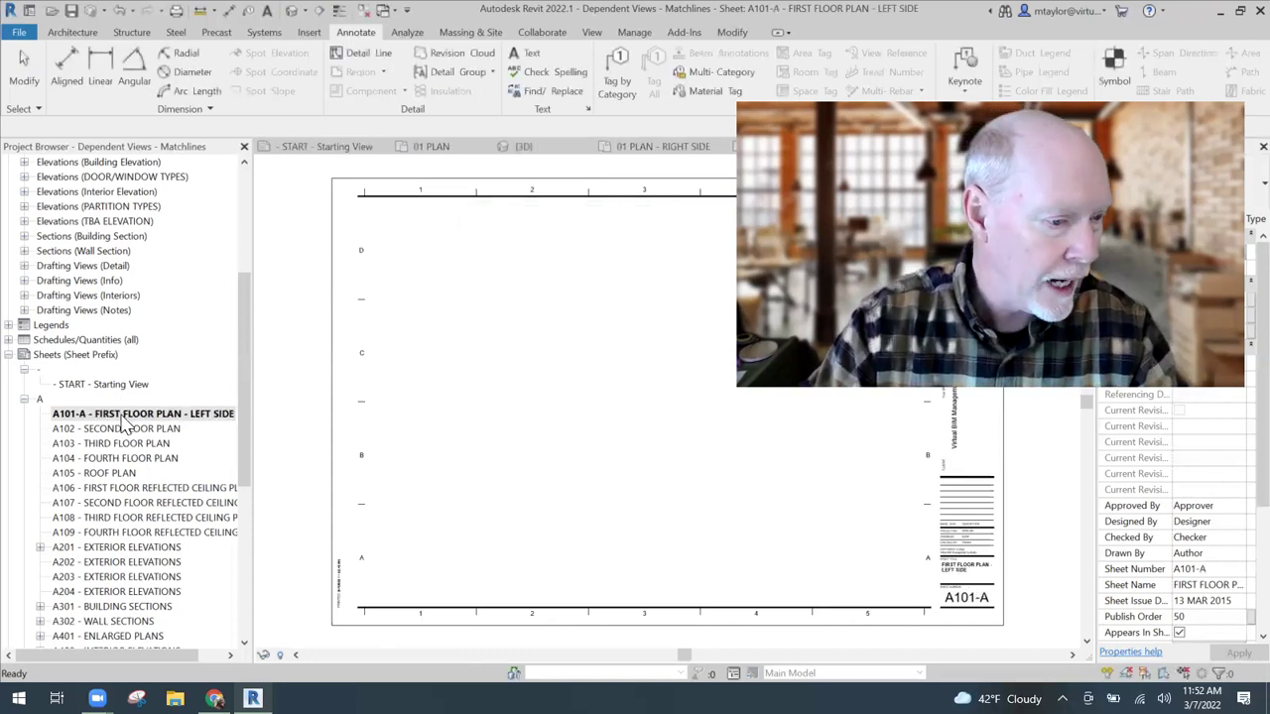
- Duplicate the A101-A - FIRST FLOOR PLAN - LEFT SIDE sheet as an empty sheet
{"action": "right_click", "coordinate": [125, 421]}
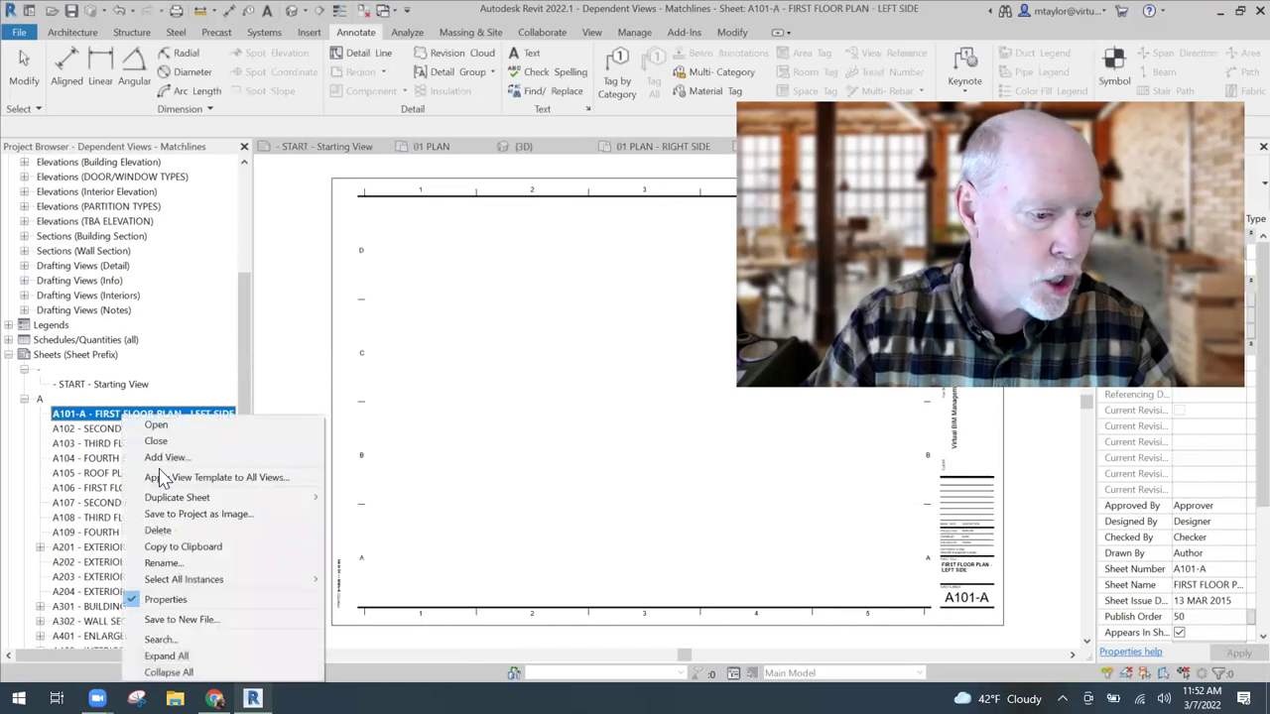
{"action": "mouse_move", "coordinate": [248, 497]}
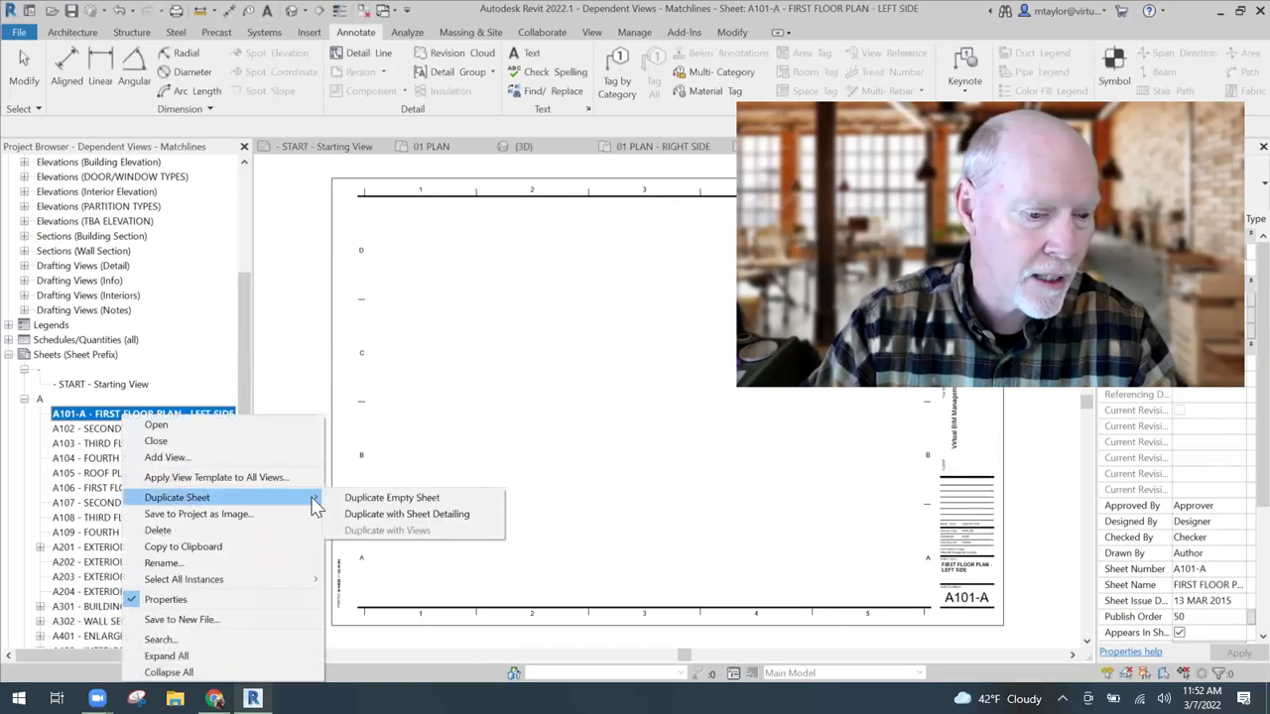
{"action": "left_click", "coordinate": [419, 499]}
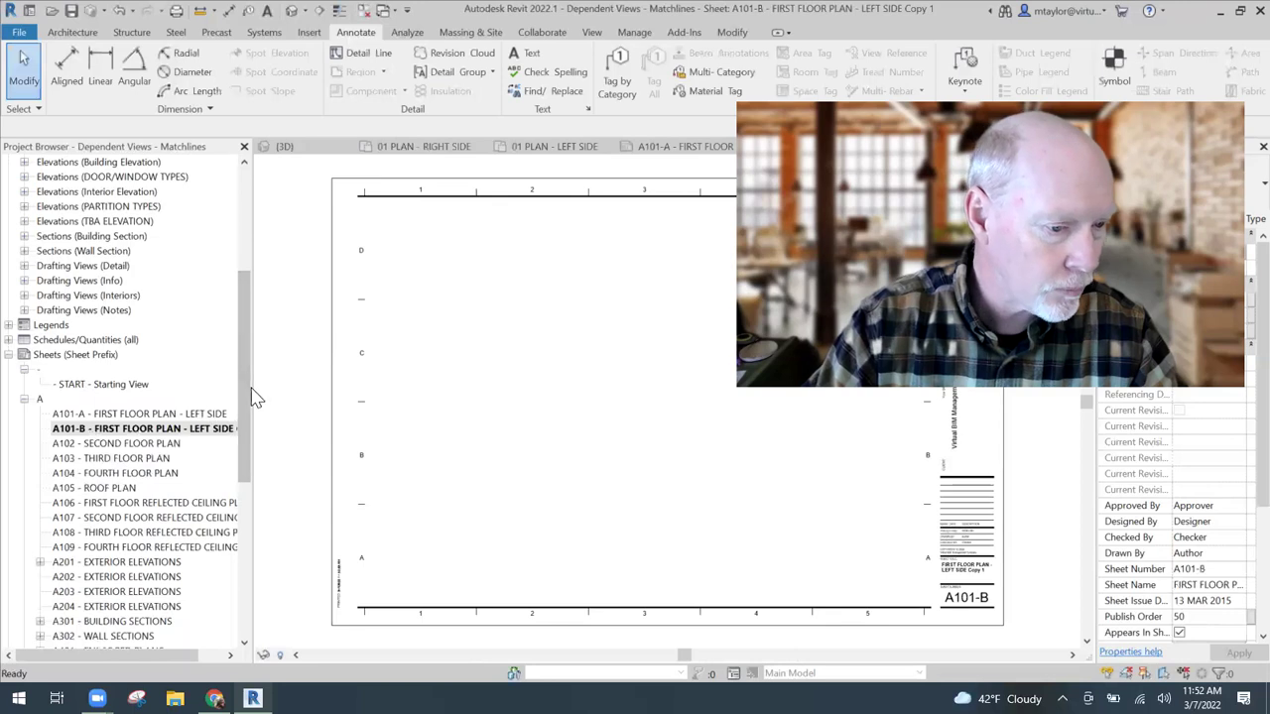
- Rename sheet A101-B to FIRST FLOOR PLAN - RIGHT SIDE
{"action": "left_click_drag", "start_coordinate": [252, 385], "coordinate": [283, 386]}
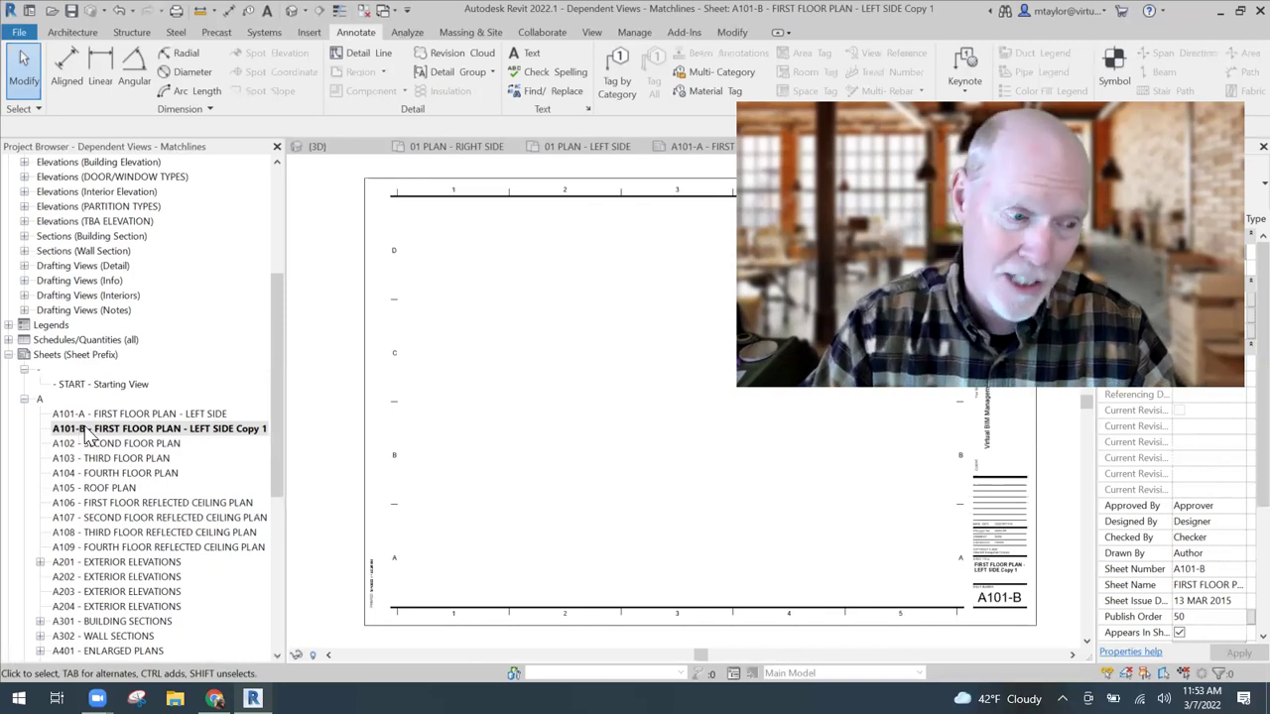
{"action": "right_click", "coordinate": [197, 431]}
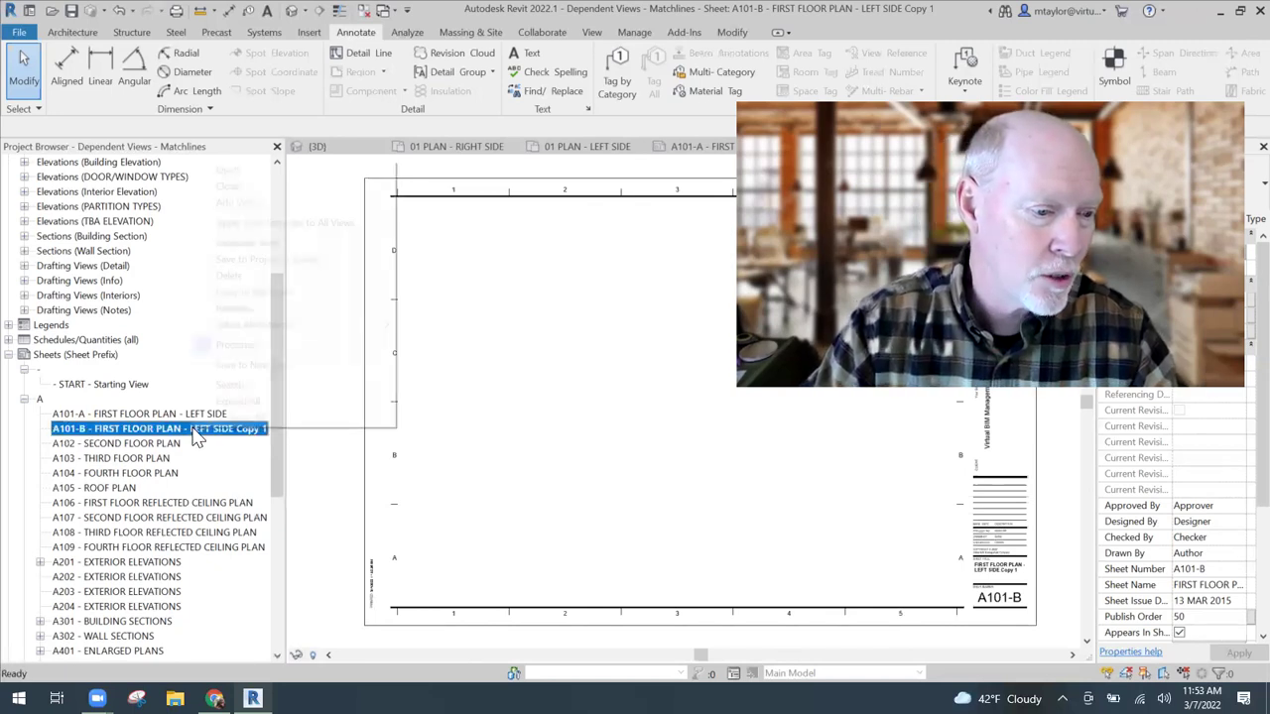
{"action": "left_click", "coordinate": [233, 317]}
{"action": "left_click", "coordinate": [566, 304]}
{"action": "left_click_drag", "start_coordinate": [571, 304], "coordinate": [682, 311]}
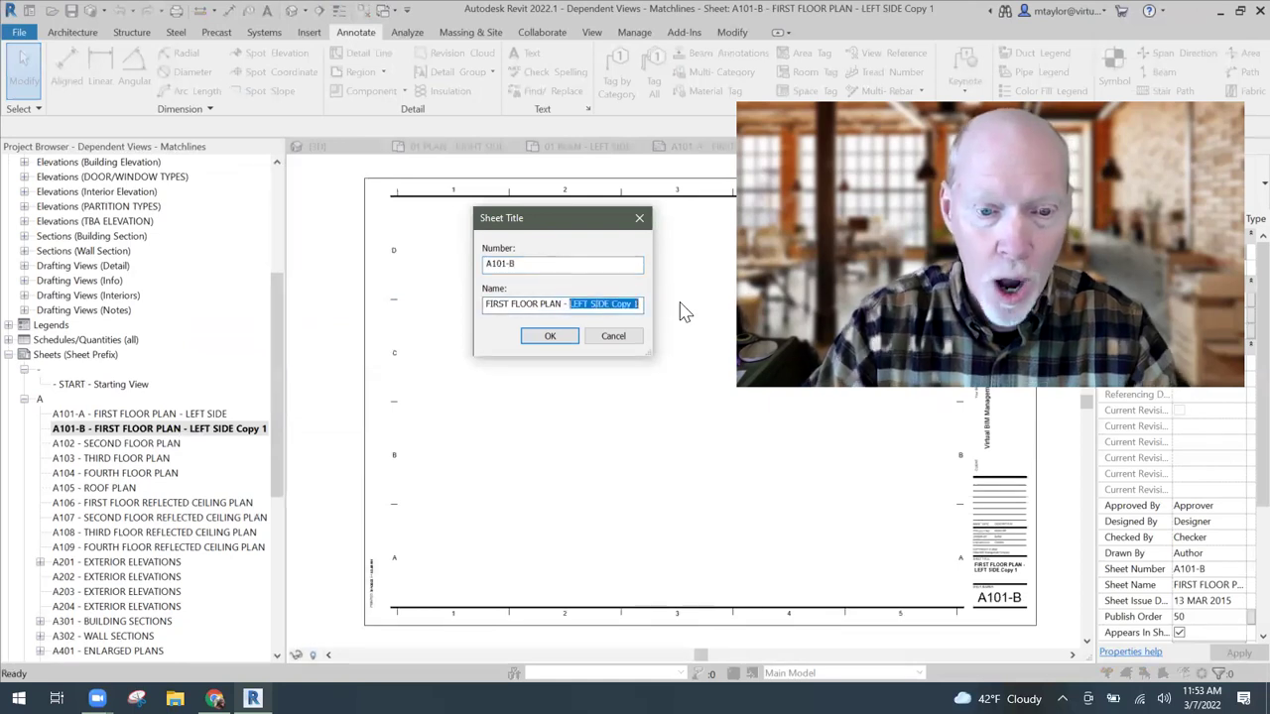
{"action": "type", "text": "RIGH"}
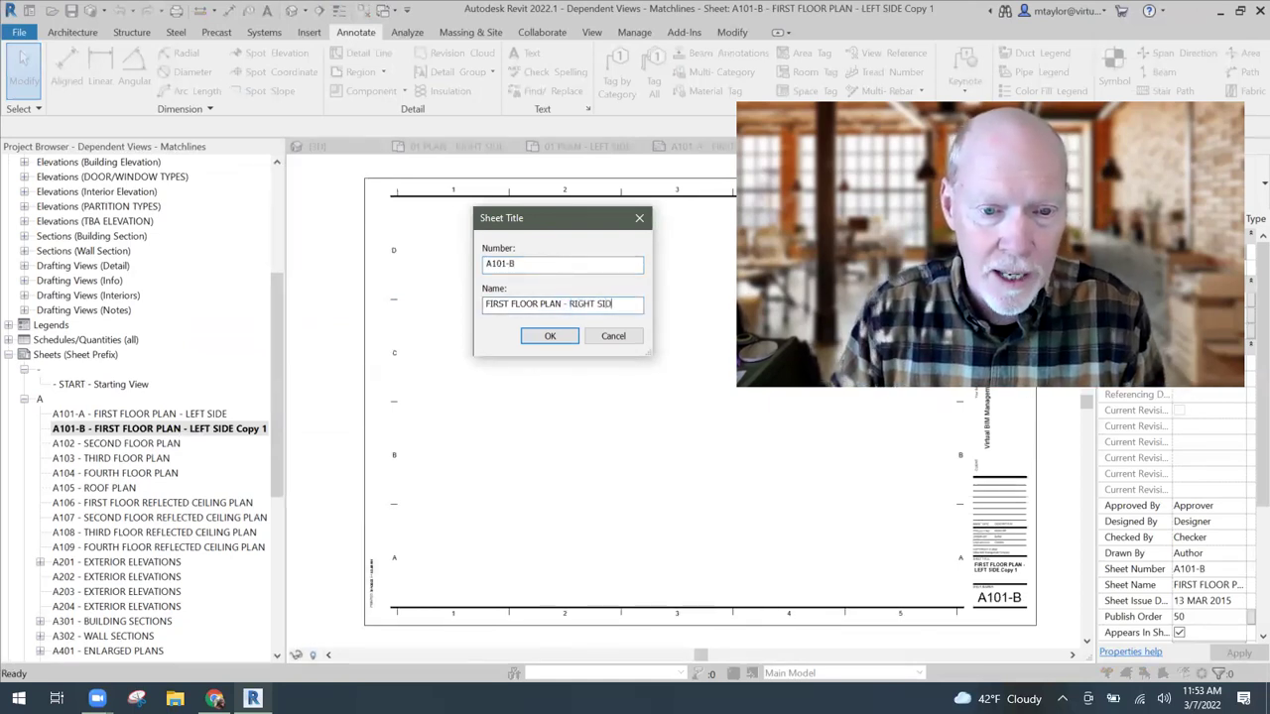
{"action": "left_click", "coordinate": [562, 335]}
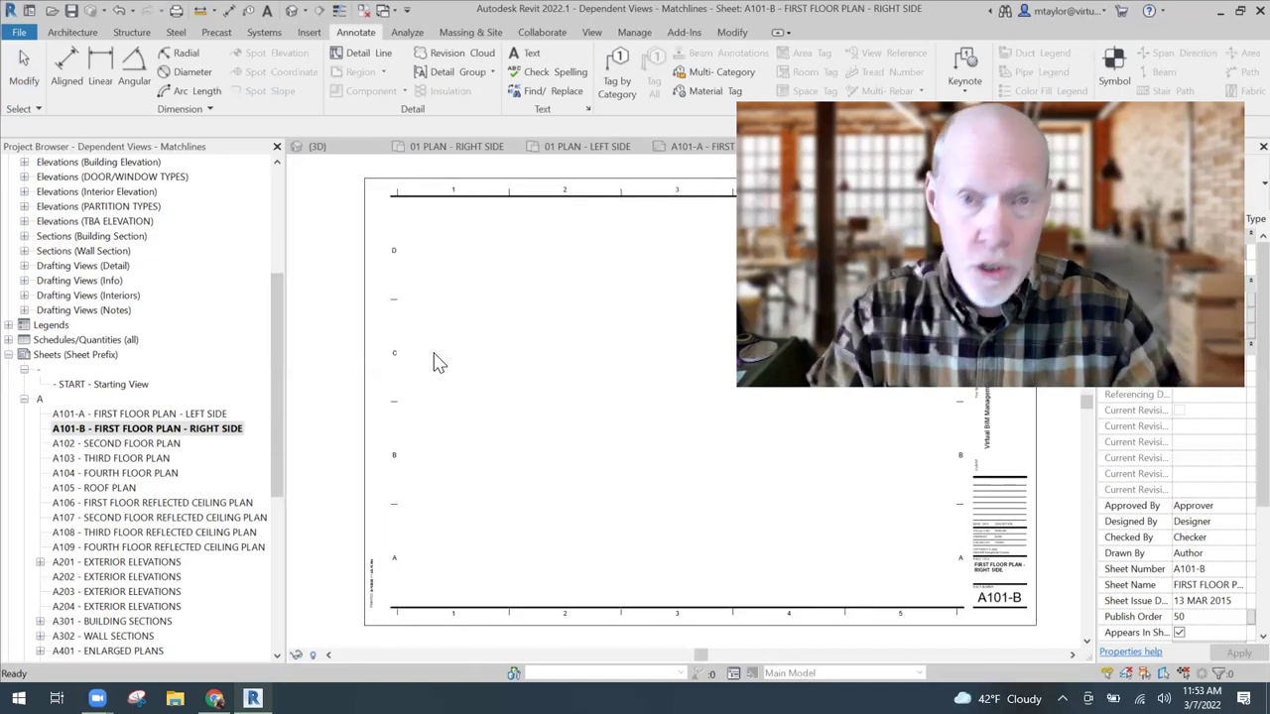
- Place the 01 PLAN - LEFT SIDE dependent view on the A101-A - FIRST FLOOR PLAN - LEFT SIDE sheet
{"action": "left_click", "coordinate": [189, 414]}
{"action": "double_click", "coordinate": [188, 414]}
{"action": "left_click_drag", "start_coordinate": [277, 363], "coordinate": [283, 241]}
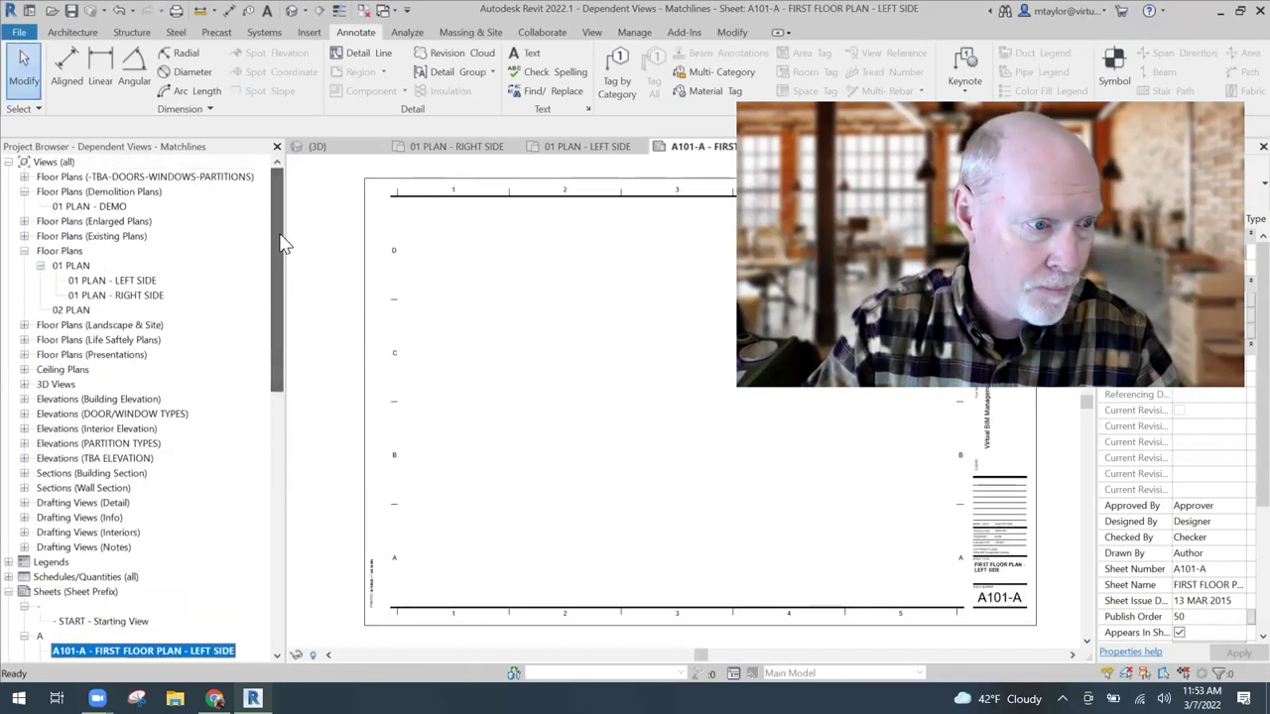
{"action": "left_click", "coordinate": [117, 282]}
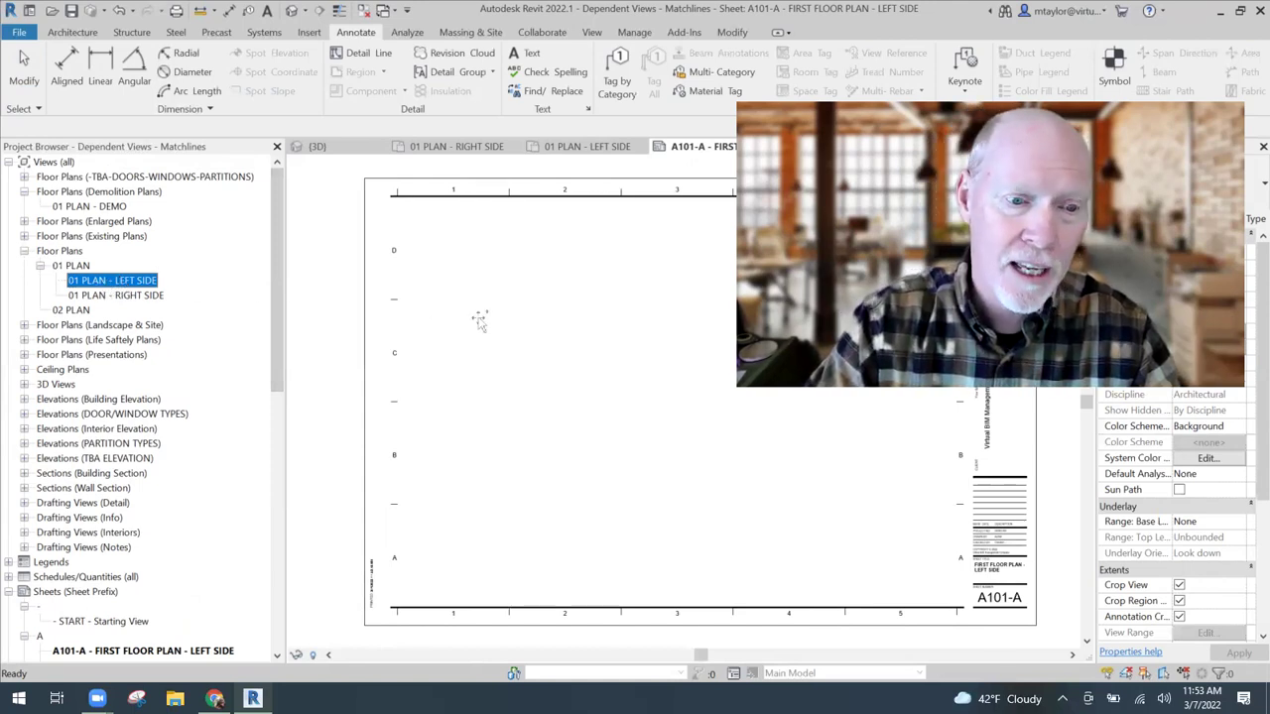
{"action": "left_click", "coordinate": [561, 381]}
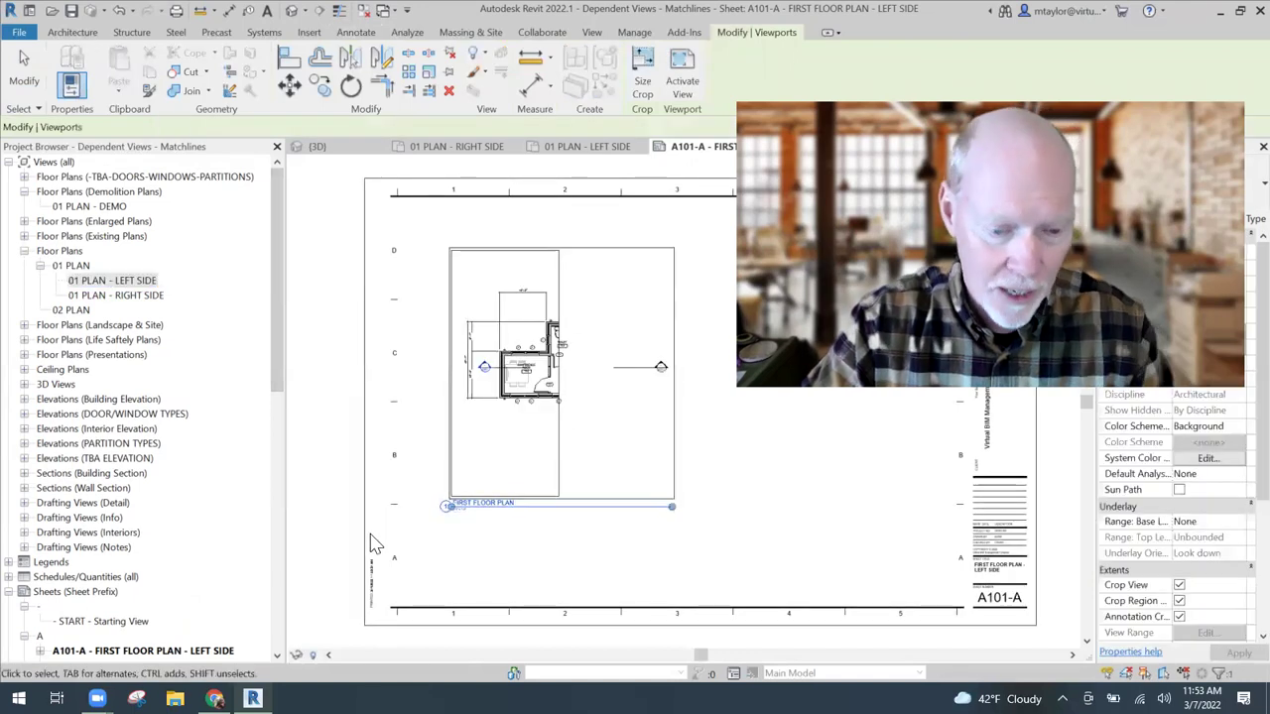
{"action": "left_click", "coordinate": [491, 540]}
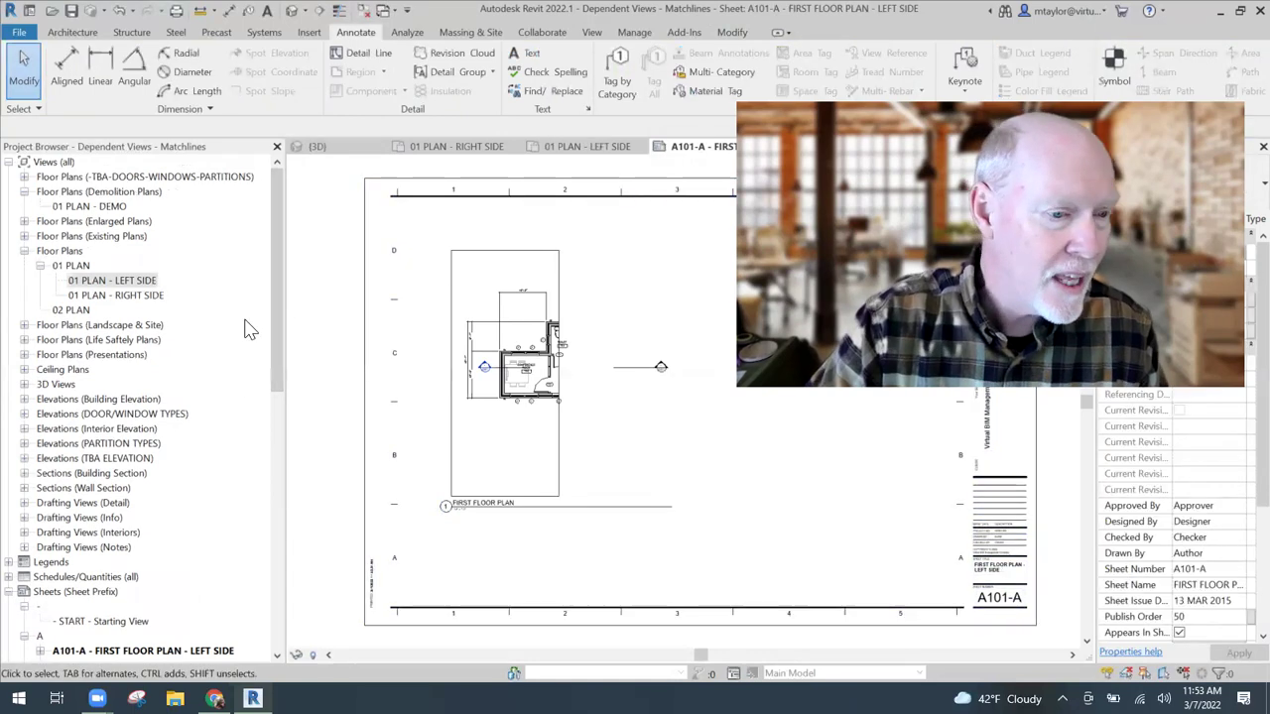
- Place the 01 PLAN - RIGHT SIDE dependent view on the A101-B - FIRST FLOOR PLAN - RIGHT SIDE sheet
{"action": "left_click_drag", "start_coordinate": [273, 303], "coordinate": [267, 398]}
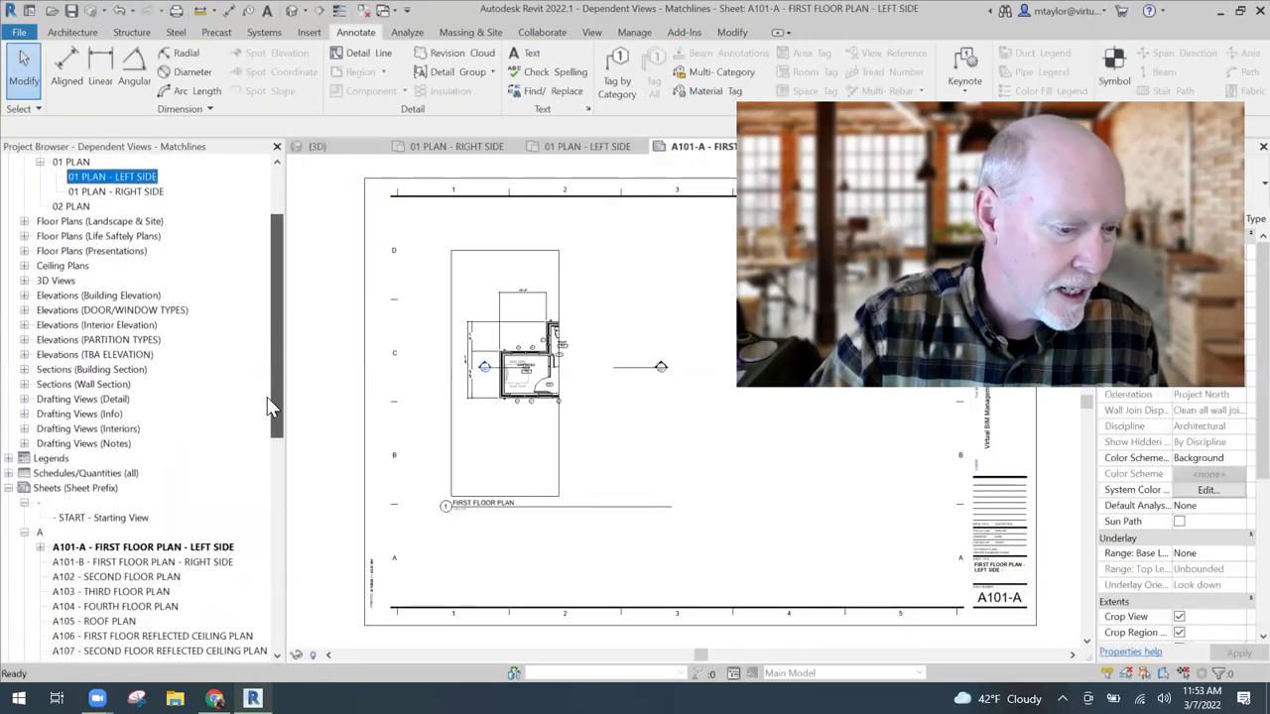
{"action": "double_click", "coordinate": [190, 563]}
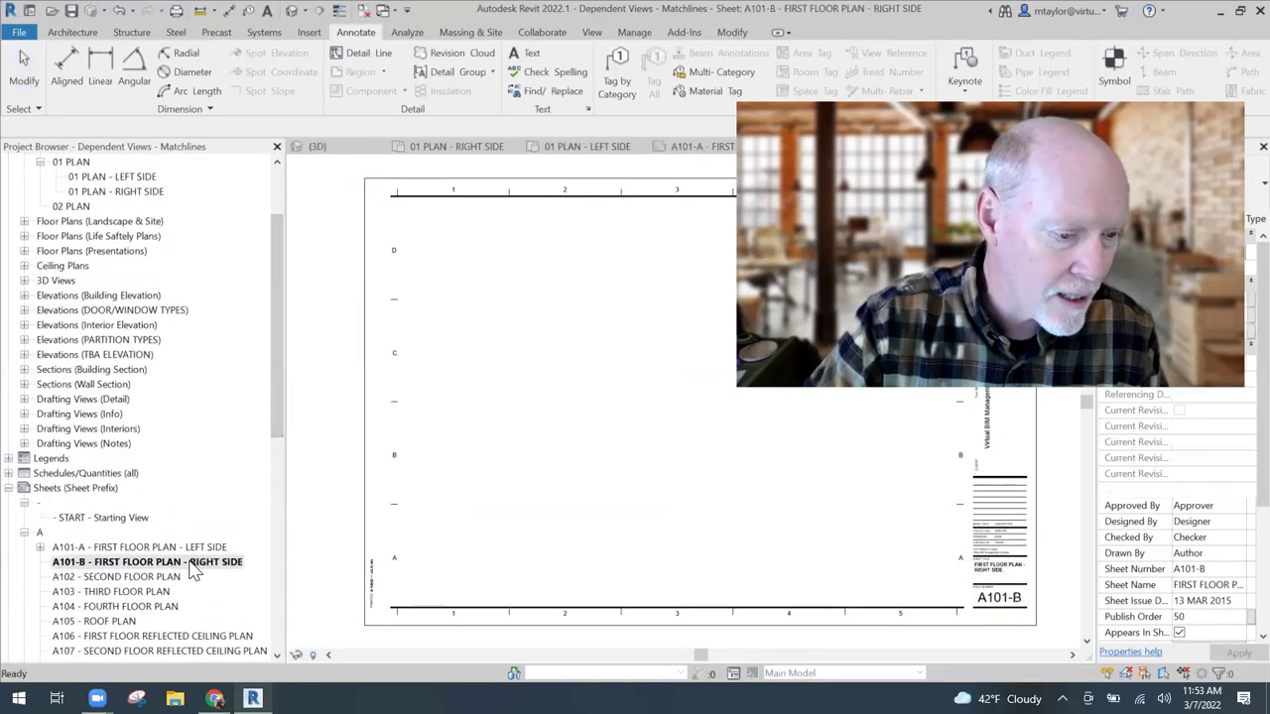
{"action": "left_click", "coordinate": [121, 192]}
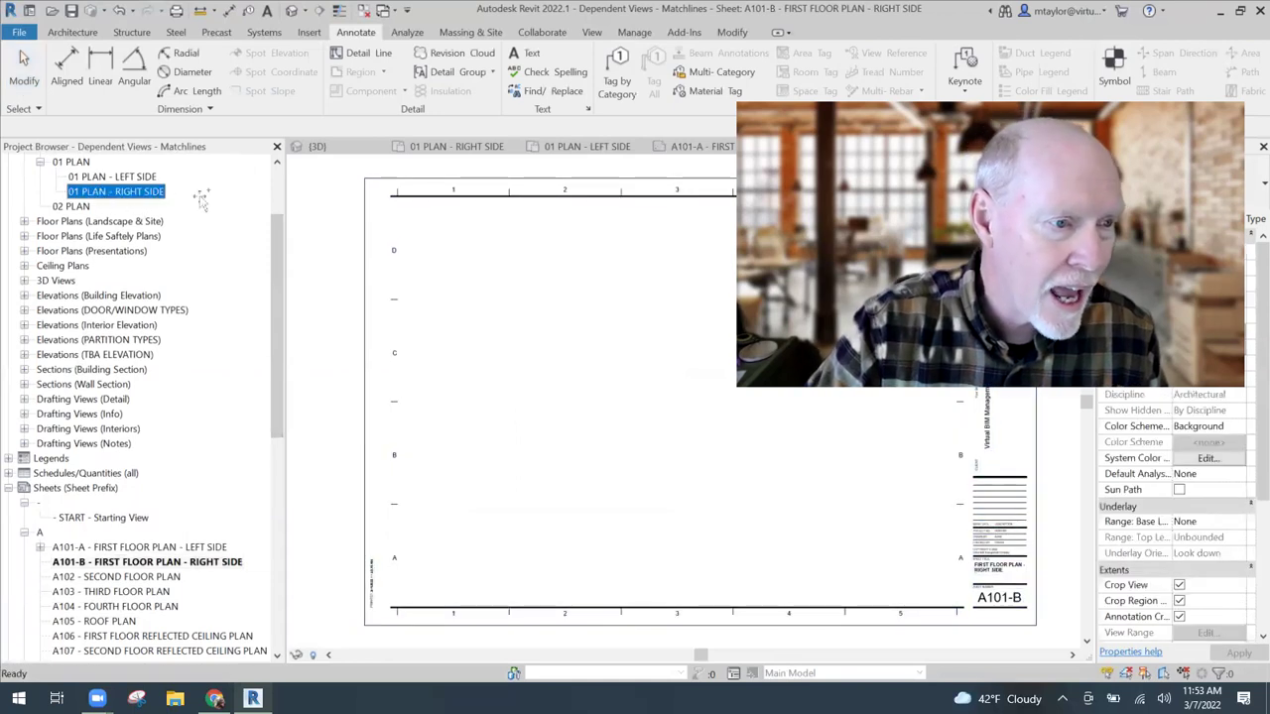
{"action": "left_click_drag", "start_coordinate": [560, 364], "coordinate": [559, 366]}
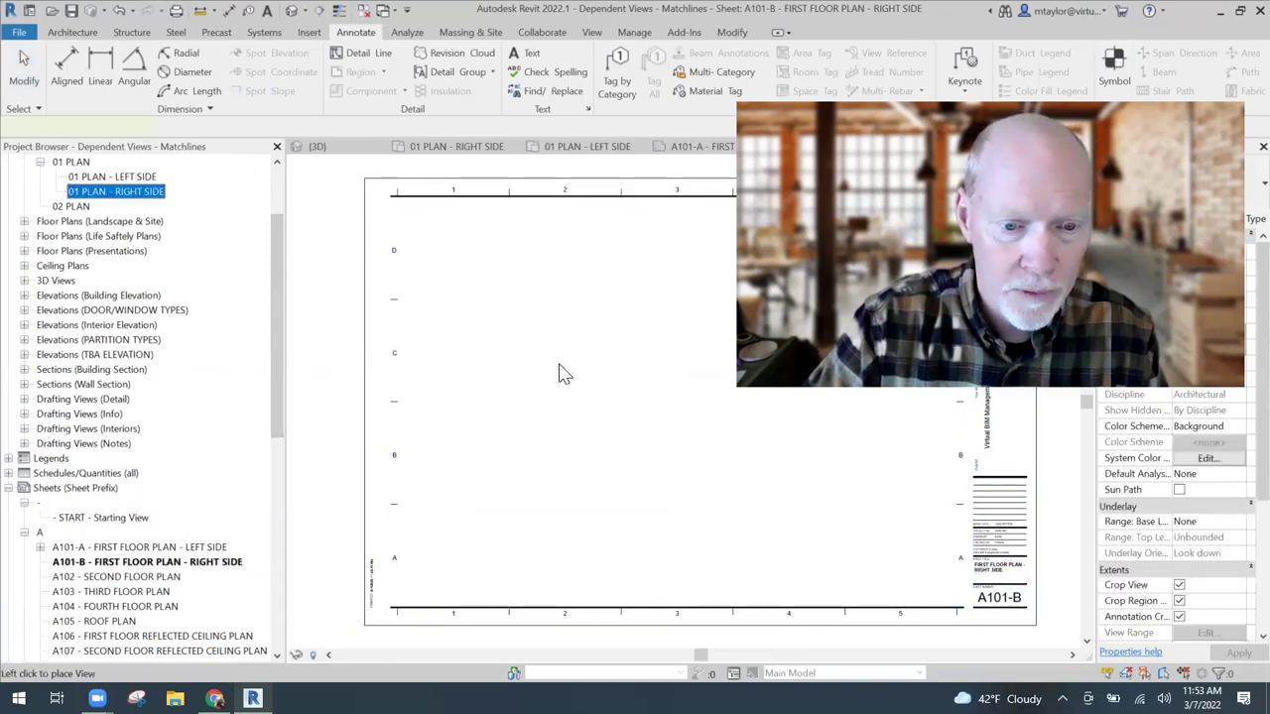
{"action": "left_click", "coordinate": [573, 373]}
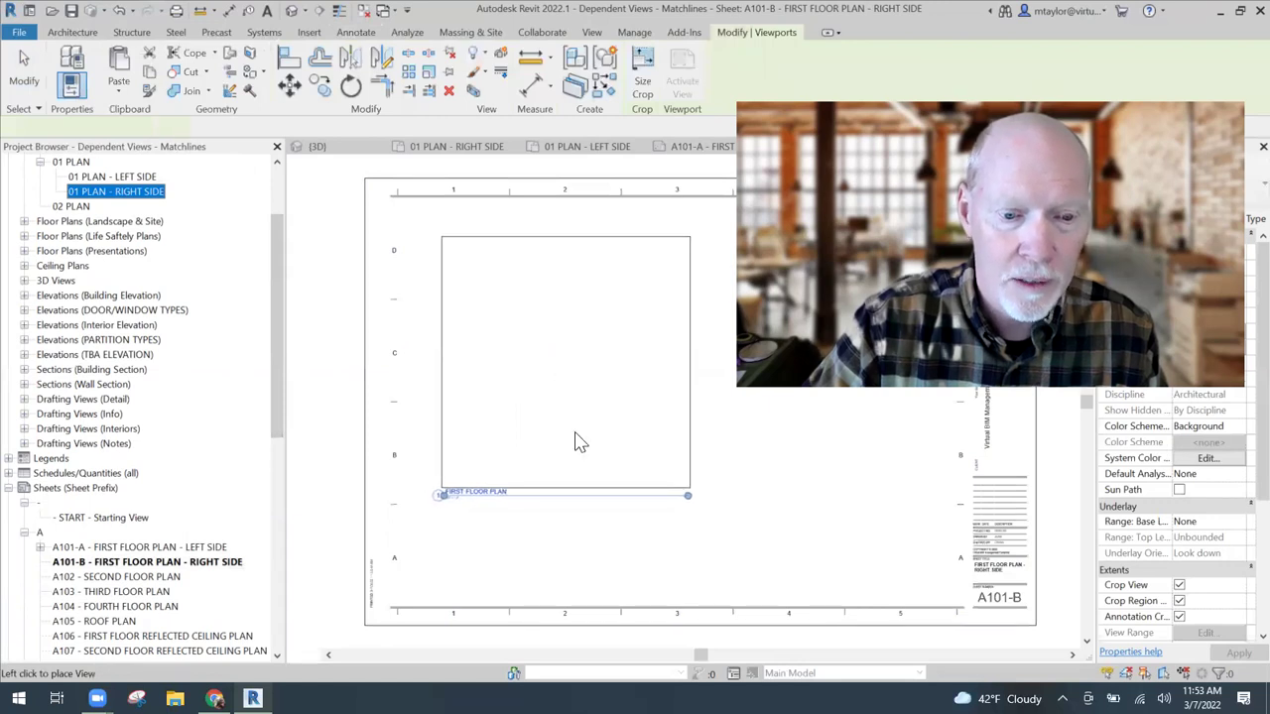
{"action": "left_click", "coordinate": [500, 548]}
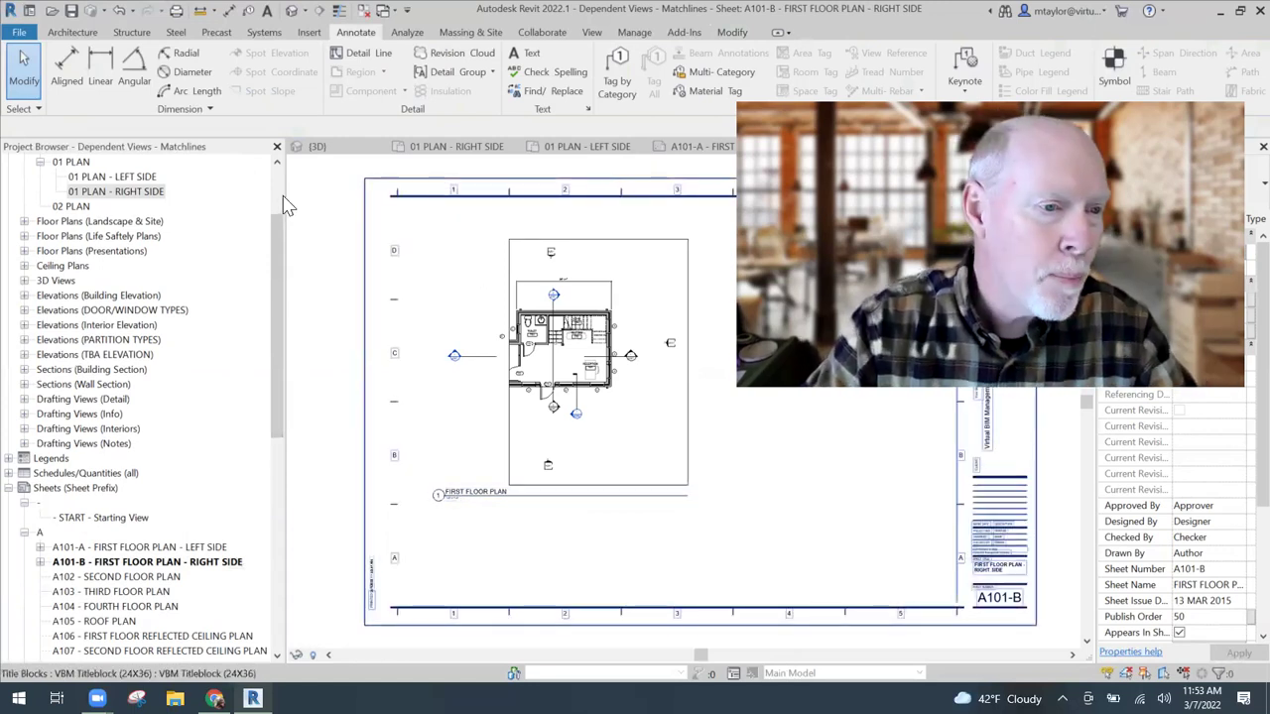
- Open the parent 01 PLAN view and enlarge its crop region outward beyond the dependent views' crop boundaries
{"action": "left_click_drag", "start_coordinate": [284, 227], "coordinate": [278, 175]}
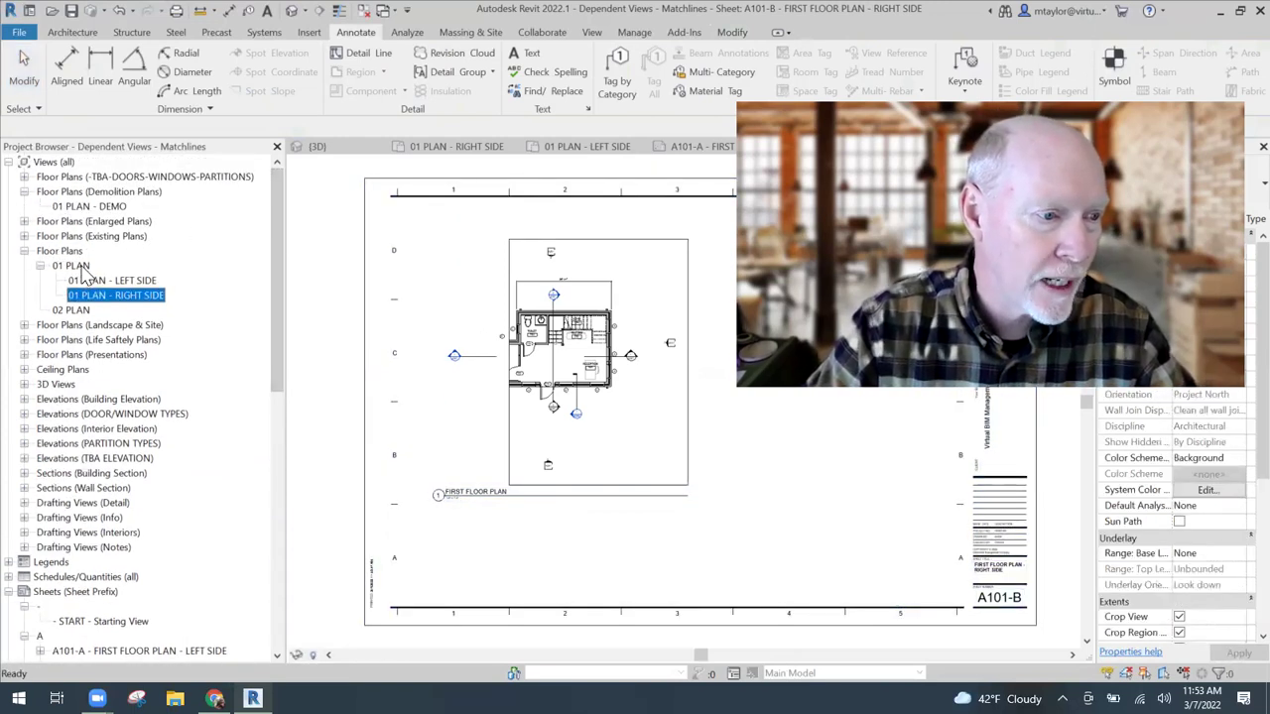
{"action": "double_click", "coordinate": [71, 266]}
{"action": "scroll", "coordinate": [585, 356], "scroll_direction": "down", "scroll_amount": 1}
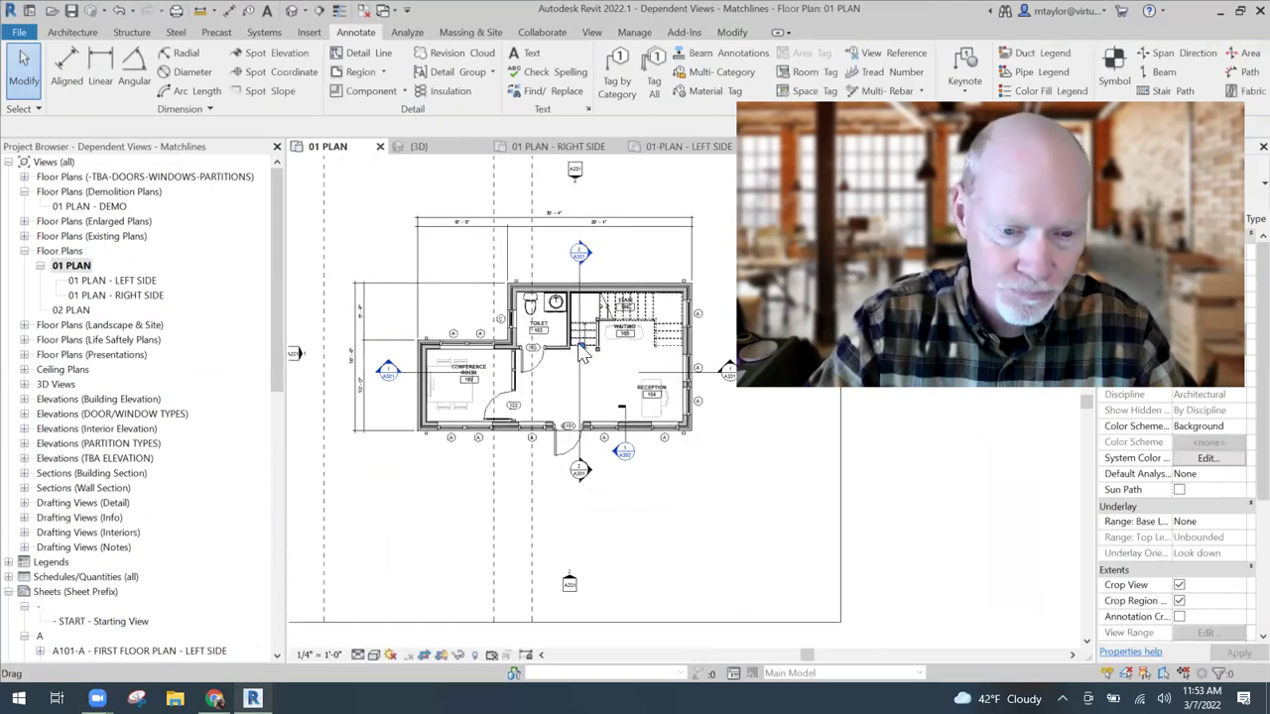
{"action": "scroll", "coordinate": [570, 357], "scroll_direction": "down", "scroll_amount": 2}
{"action": "scroll", "coordinate": [417, 372], "scroll_direction": "down", "scroll_amount": 1}
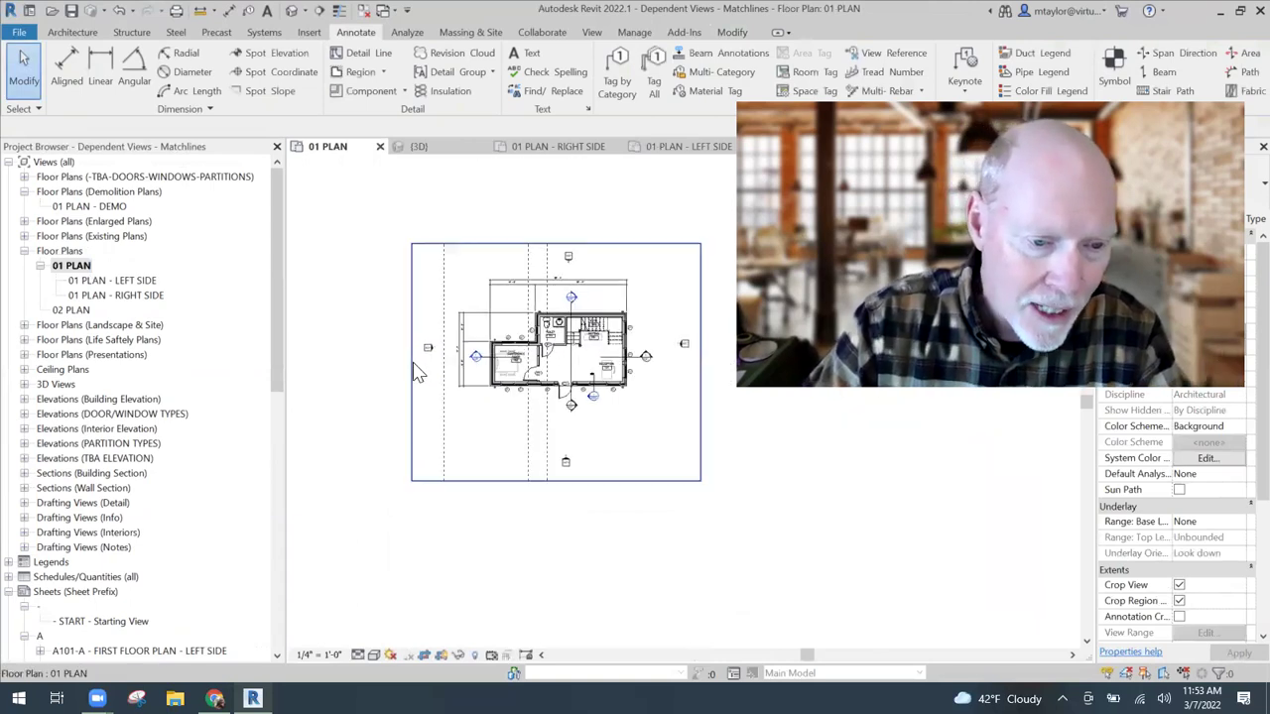
{"action": "left_click", "coordinate": [417, 371]}
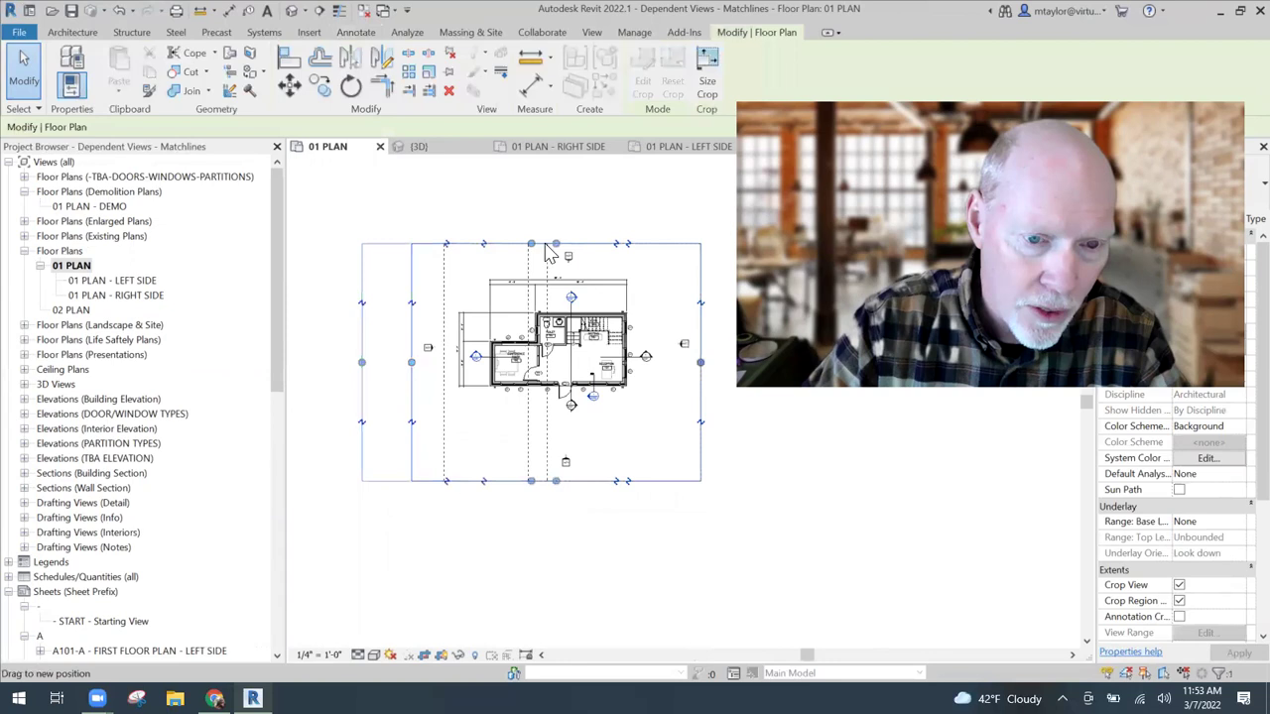
{"action": "left_click_drag", "start_coordinate": [531, 244], "coordinate": [530, 186]}
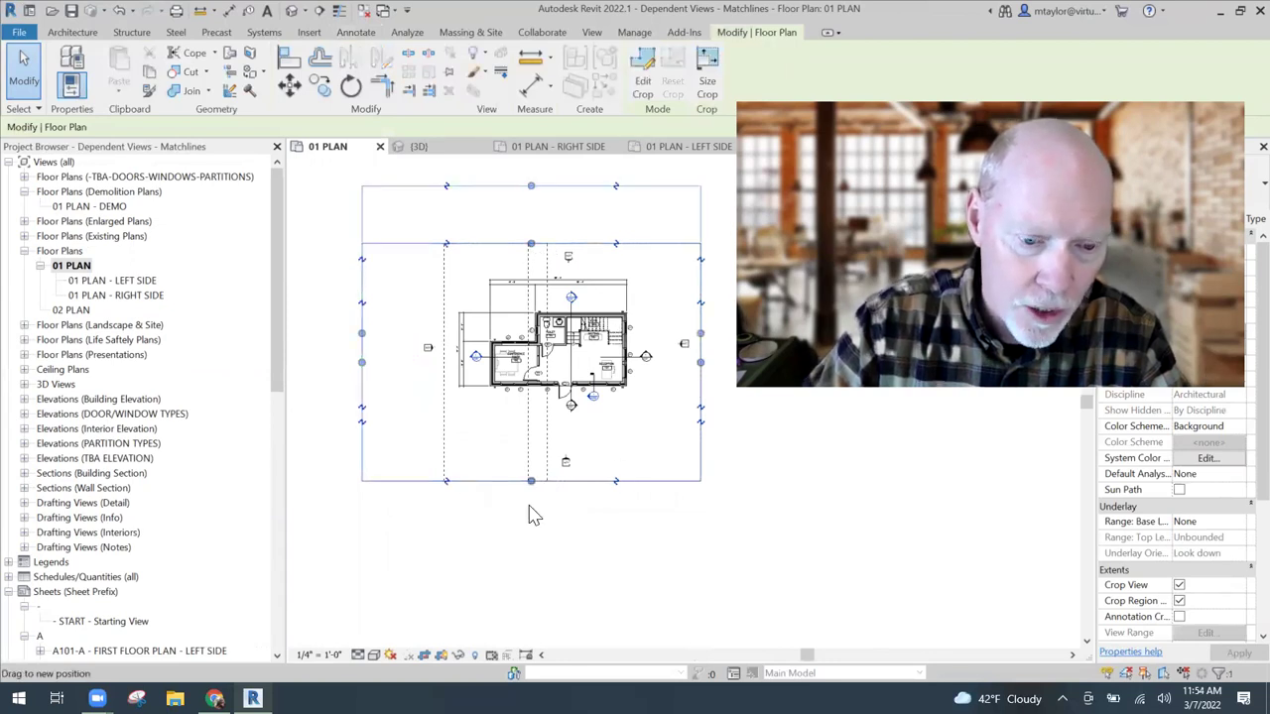
{"action": "left_click_drag", "start_coordinate": [531, 484], "coordinate": [530, 557]}
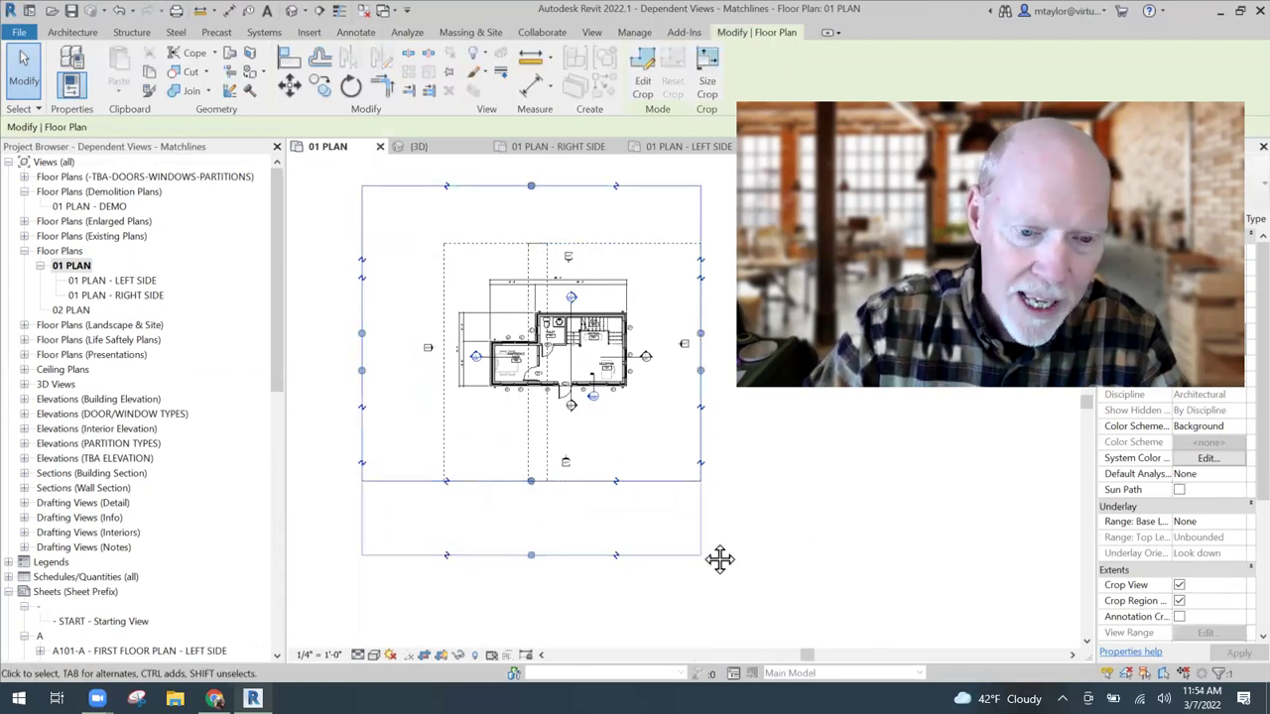
{"action": "middle_click_drag", "start_coordinate": [610, 414], "coordinate": [511, 439]}
{"action": "left_click_drag", "start_coordinate": [601, 395], "coordinate": [674, 397]}
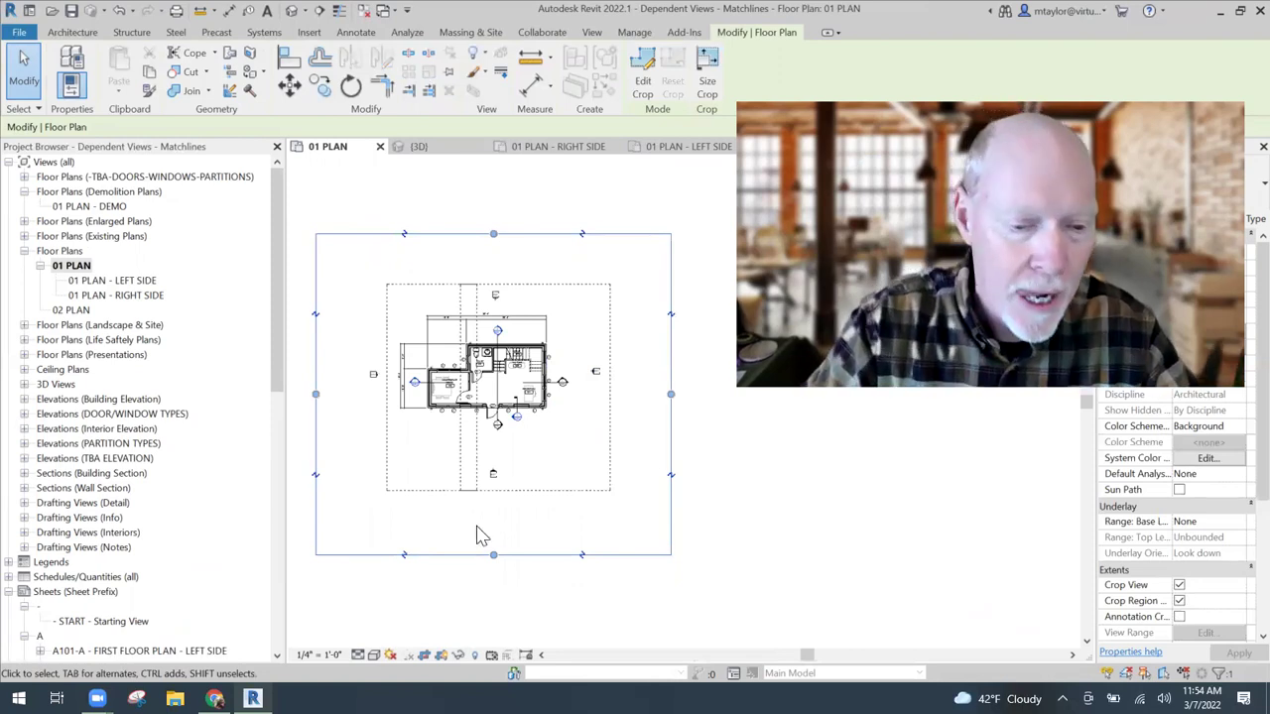
- Shorten the 01 PLAN - LEFT SIDE crop region within 01 PLAN by pulling its upper and lower edges toward the building
{"action": "scroll", "coordinate": [363, 502], "scroll_direction": "up", "scroll_amount": 2}
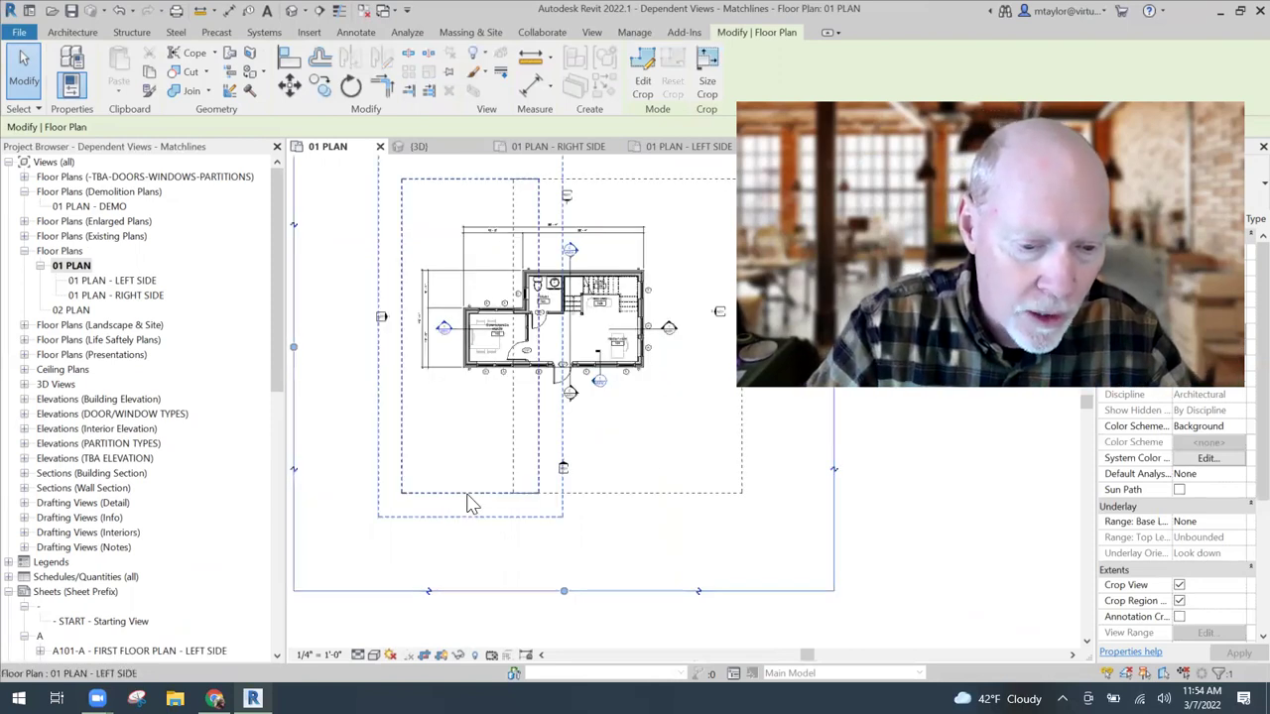
{"action": "left_click", "coordinate": [467, 476]}
{"action": "middle_click_drag", "start_coordinate": [468, 227], "coordinate": [479, 283]}
{"action": "left_click_drag", "start_coordinate": [477, 247], "coordinate": [461, 585]}
{"action": "left_click", "coordinate": [458, 572]}
{"action": "scroll", "coordinate": [457, 572], "scroll_direction": "down", "scroll_amount": 1}
{"action": "middle_click_drag", "start_coordinate": [444, 557], "coordinate": [421, 529]}
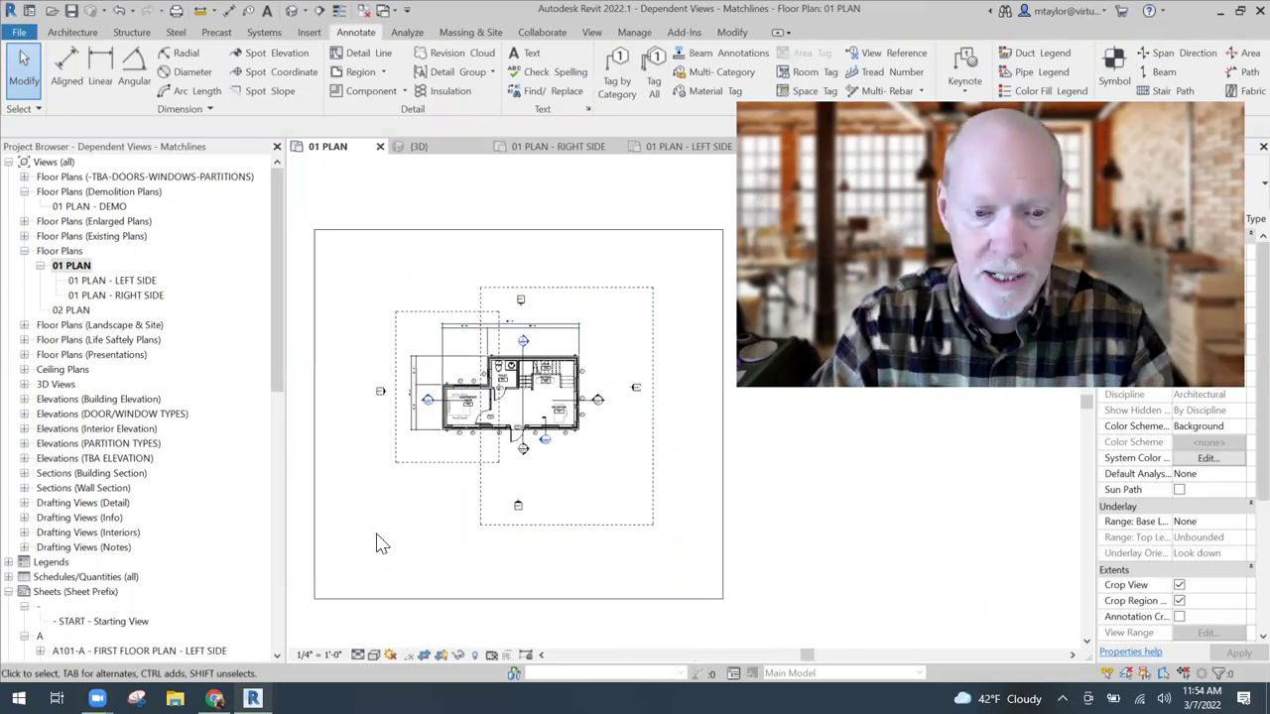
{"action": "scroll", "coordinate": [382, 538], "scroll_direction": "up", "scroll_amount": 1}
{"action": "scroll", "coordinate": [362, 531], "scroll_direction": "up", "scroll_amount": 1}
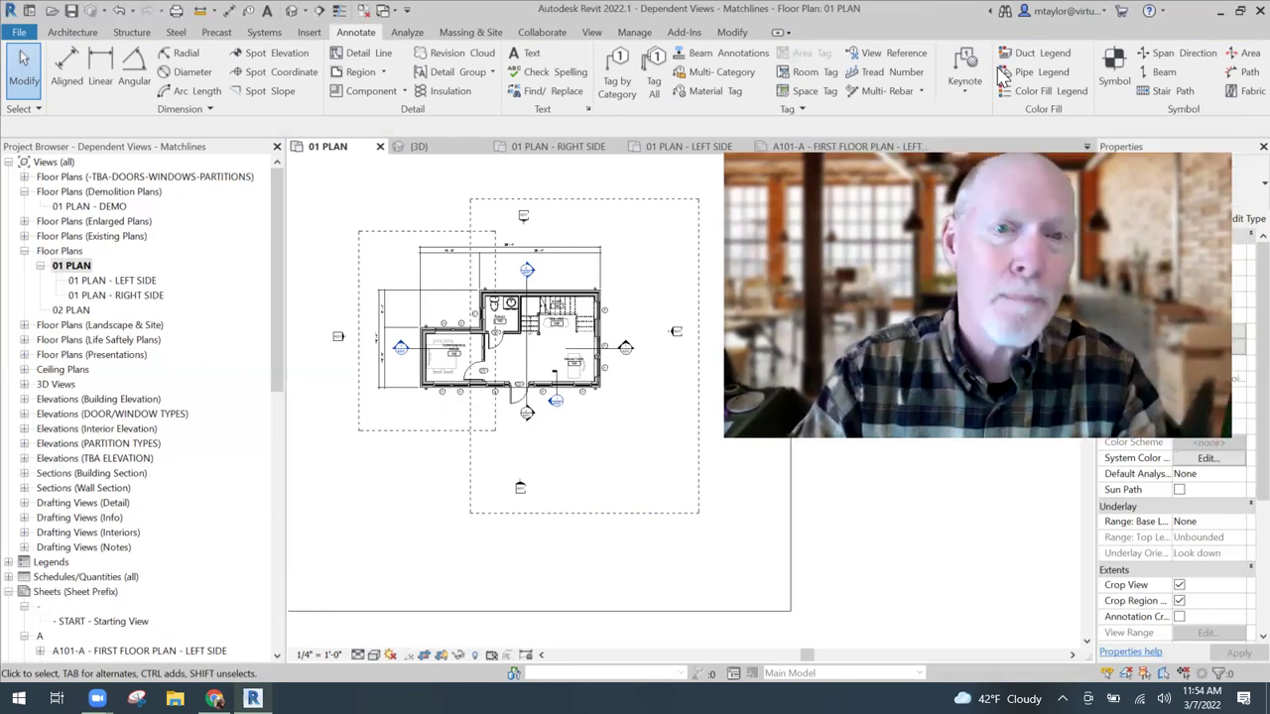
- Sketch a vertical matchline about 24'-0" long between the Conference Room and Toilet, inside the dependent crops' overlap, and finish the sketch
{"action": "left_click", "coordinate": [592, 33]}
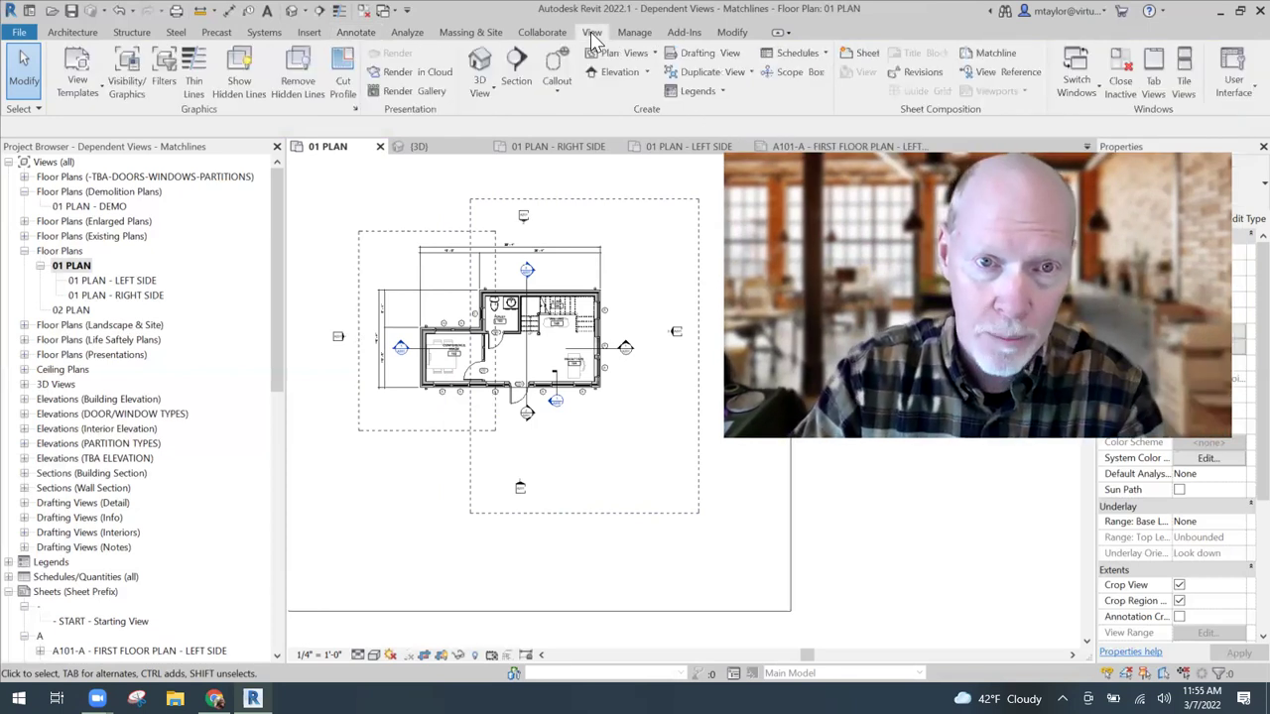
{"action": "left_click", "coordinate": [995, 54]}
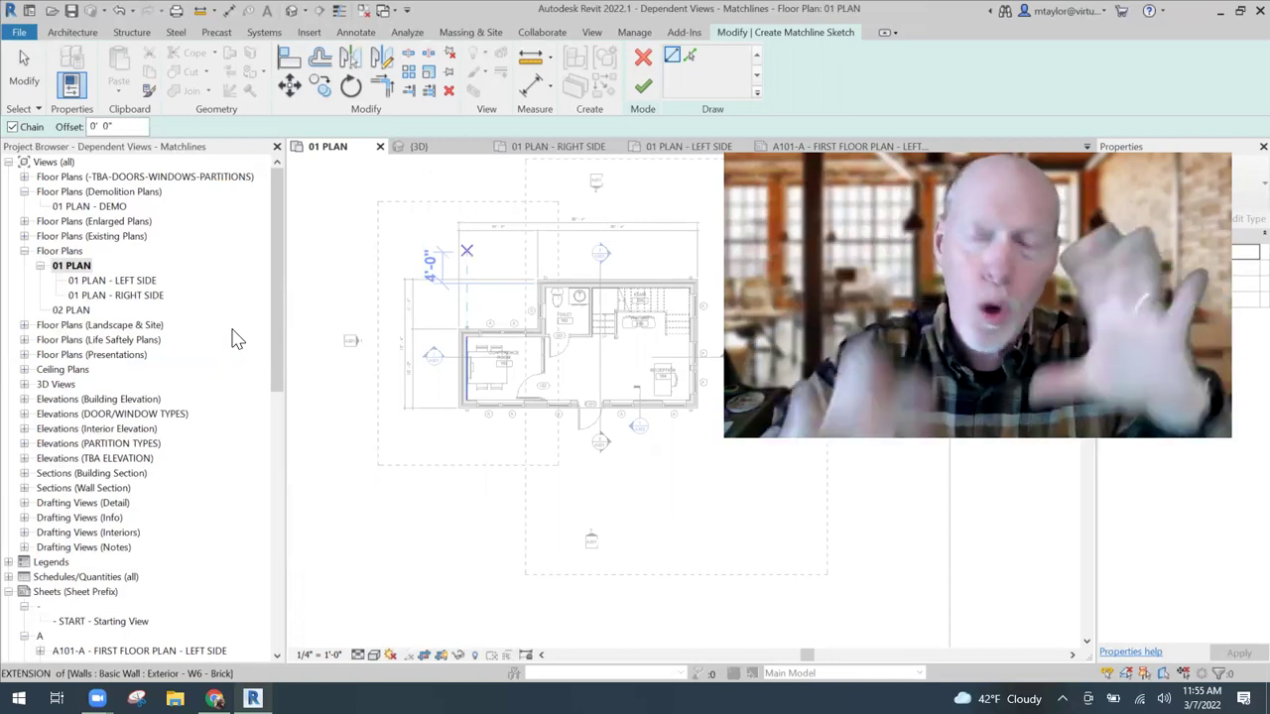
{"action": "left_click", "coordinate": [546, 248]}
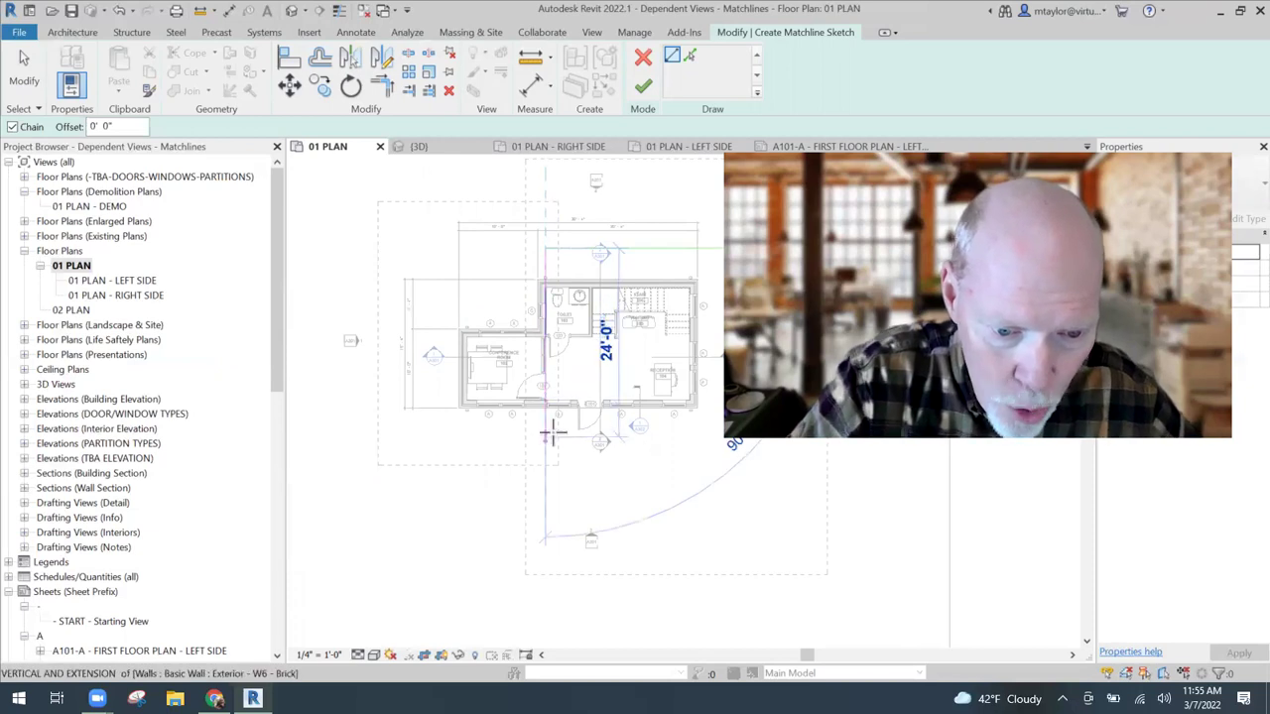
{"action": "left_click", "coordinate": [546, 436]}
{"action": "key", "text": "Escape"}
{"action": "scroll", "coordinate": [553, 379], "scroll_direction": "up", "scroll_amount": 5}
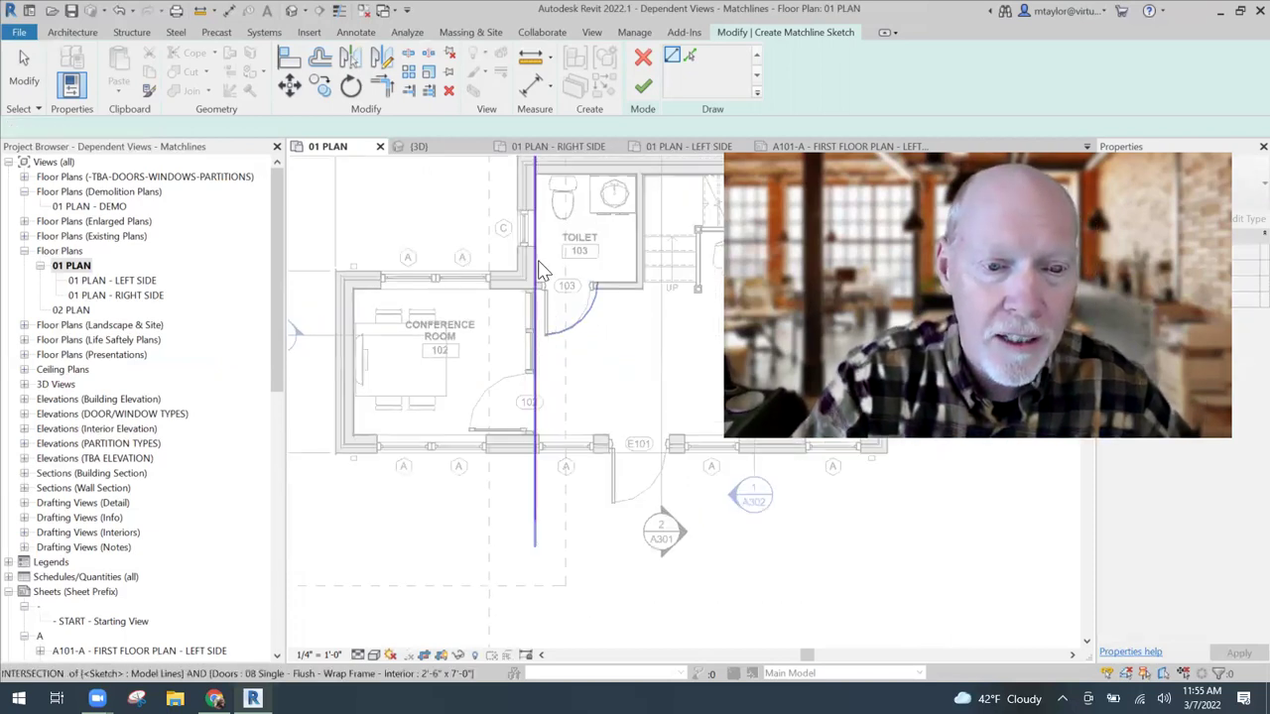
{"action": "left_click", "coordinate": [533, 378]}
{"action": "scroll", "coordinate": [570, 396], "scroll_direction": "down", "scroll_amount": 5}
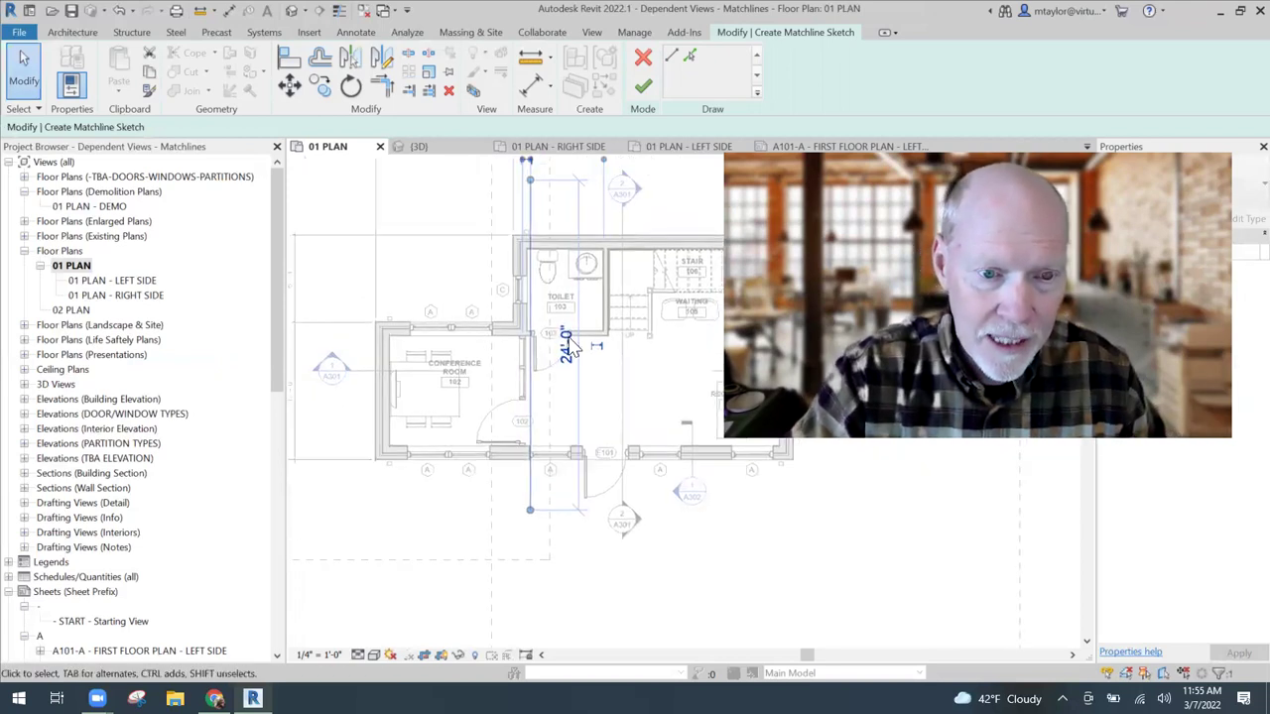
{"action": "key", "text": "Escape"}
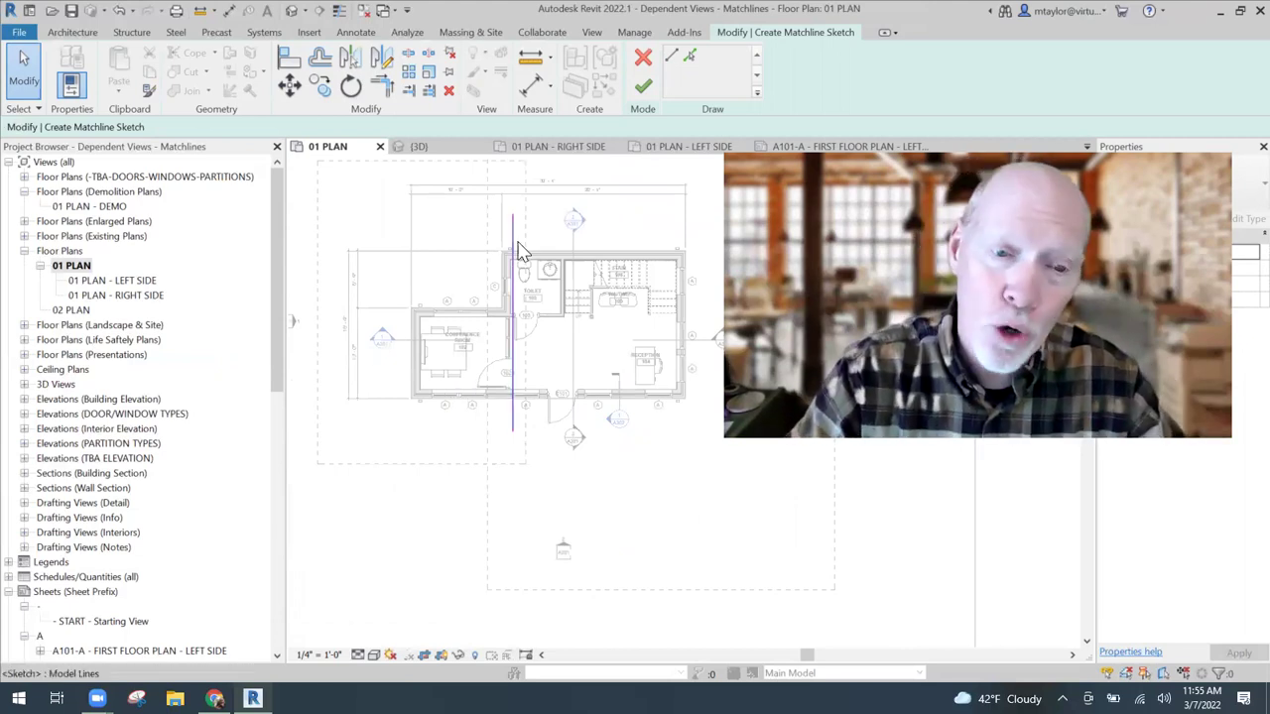
{"action": "left_click", "coordinate": [644, 88]}
{"action": "key", "text": "Escape"}
- Open the 01 PLAN - LEFT SIDE dependent view and check the matchline beside the Conference Room
{"action": "scroll", "coordinate": [494, 298], "scroll_direction": "up", "scroll_amount": 3}
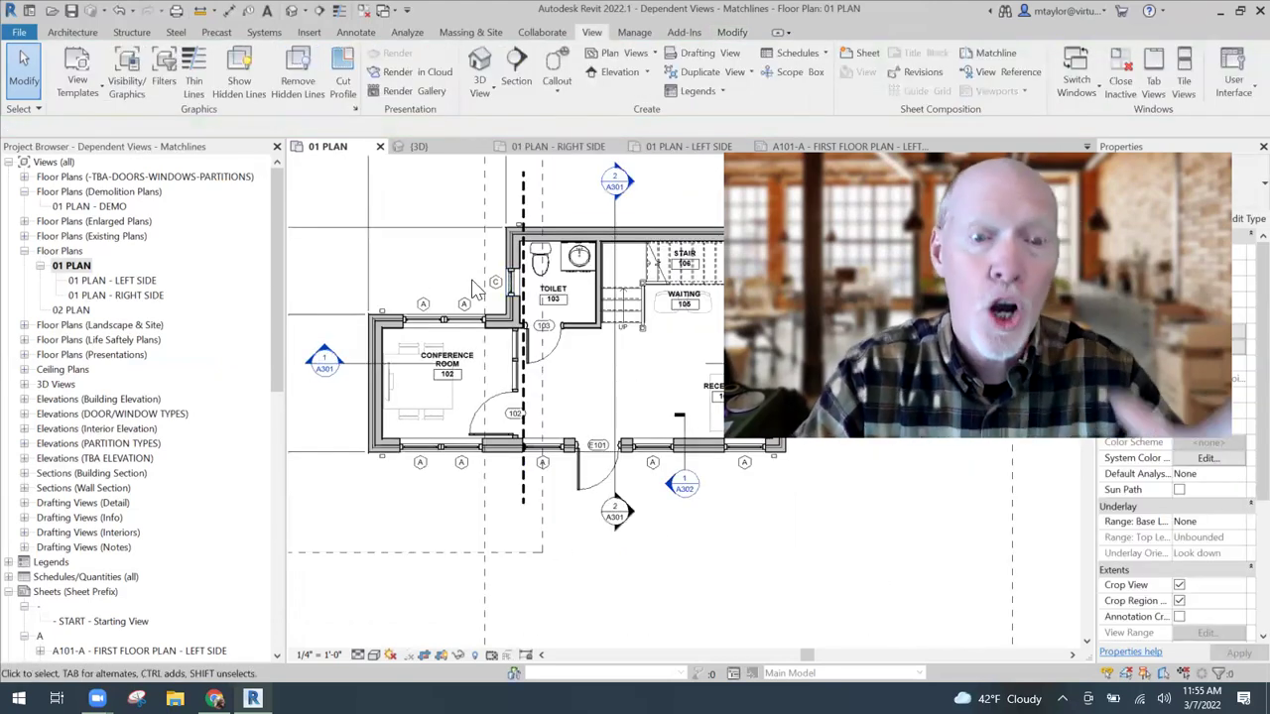
{"action": "middle_click_drag", "start_coordinate": [428, 256], "coordinate": [424, 293]}
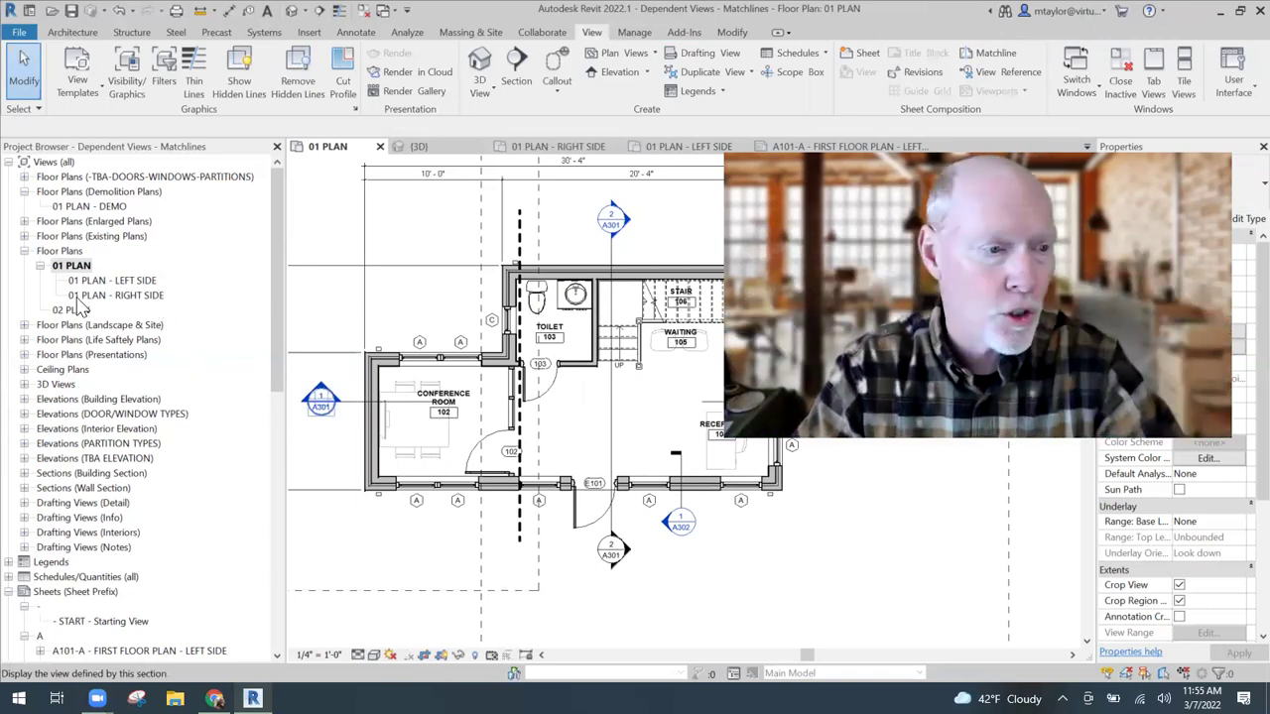
{"action": "double_click", "coordinate": [576, 367]}
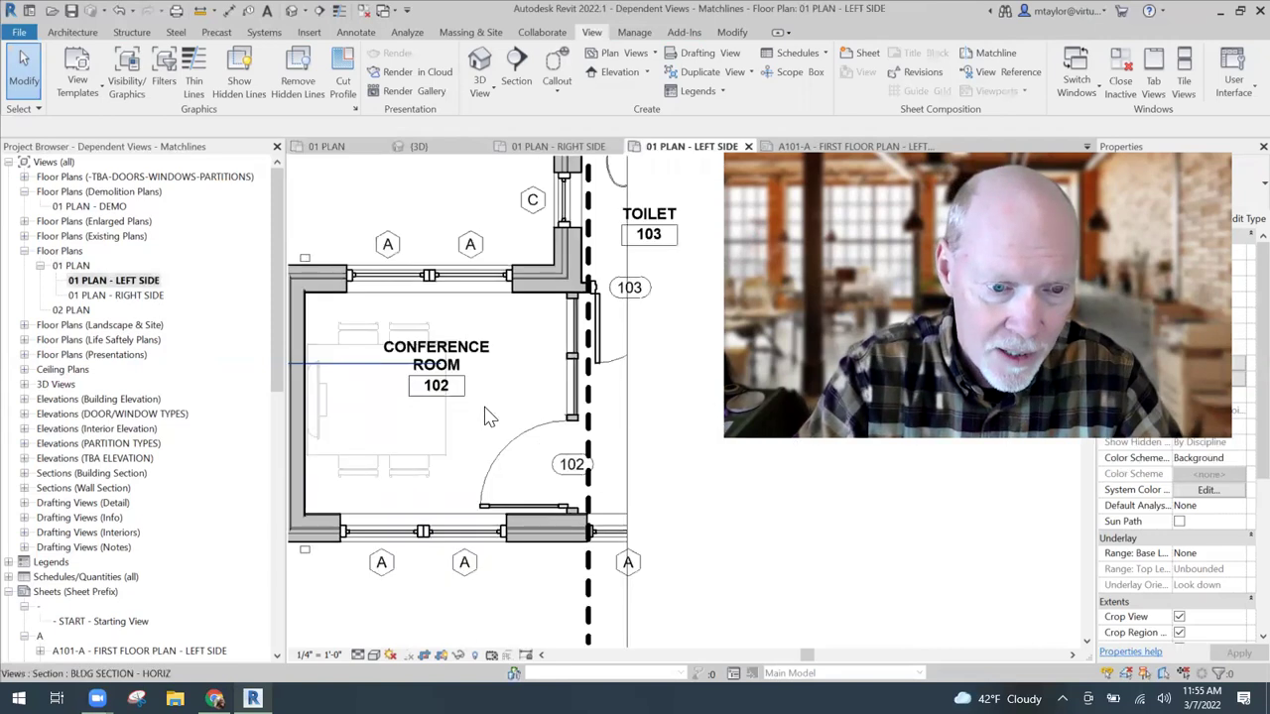
{"action": "scroll", "coordinate": [501, 437], "scroll_direction": "down", "scroll_amount": 2}
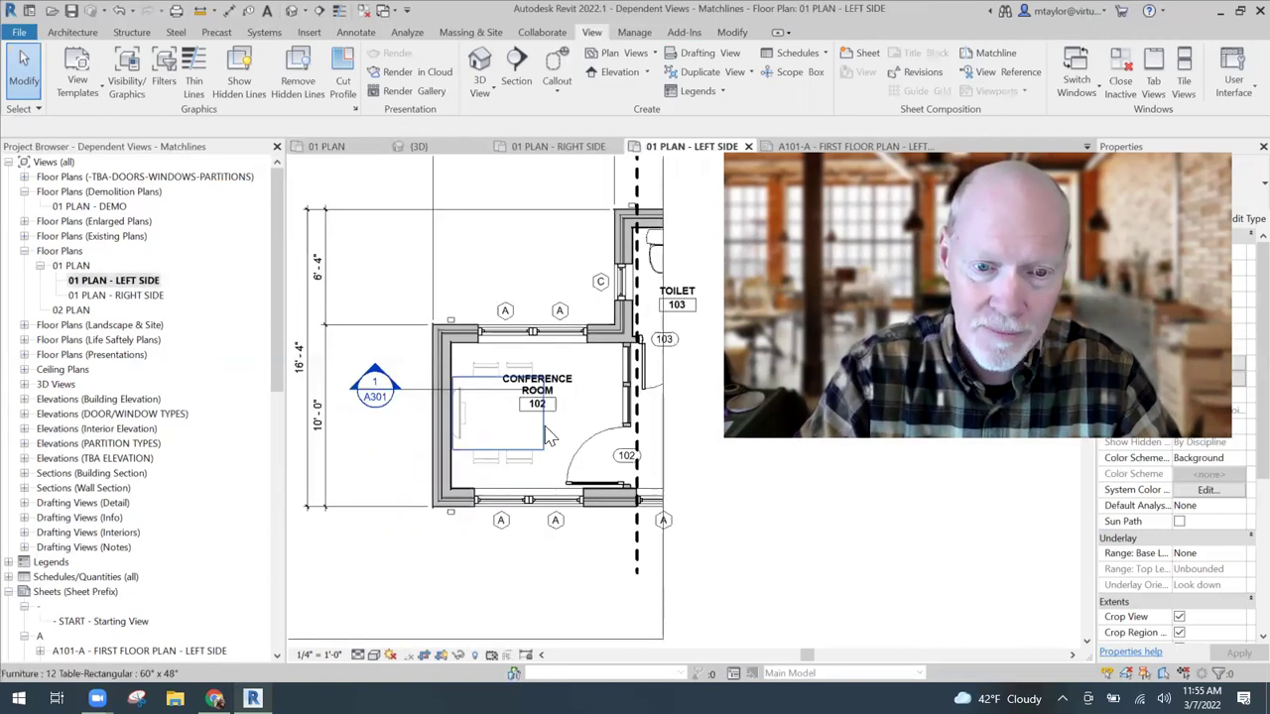
- Check the matchline in the 01 PLAN - RIGHT SIDE dependent view and return to the parent 01 PLAN view
{"action": "scroll", "coordinate": [500, 424], "scroll_direction": "down", "scroll_amount": 1}
{"action": "double_click", "coordinate": [133, 300]}
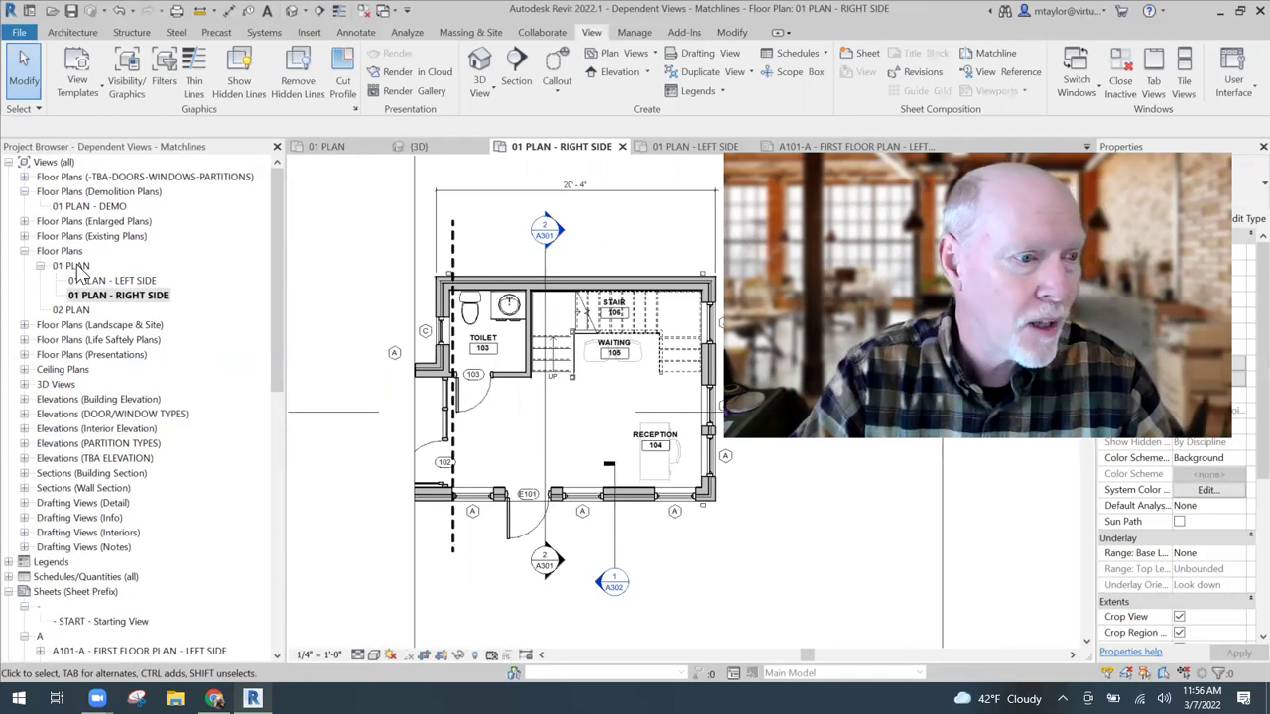
{"action": "key", "text": "ctrl+Tab"}
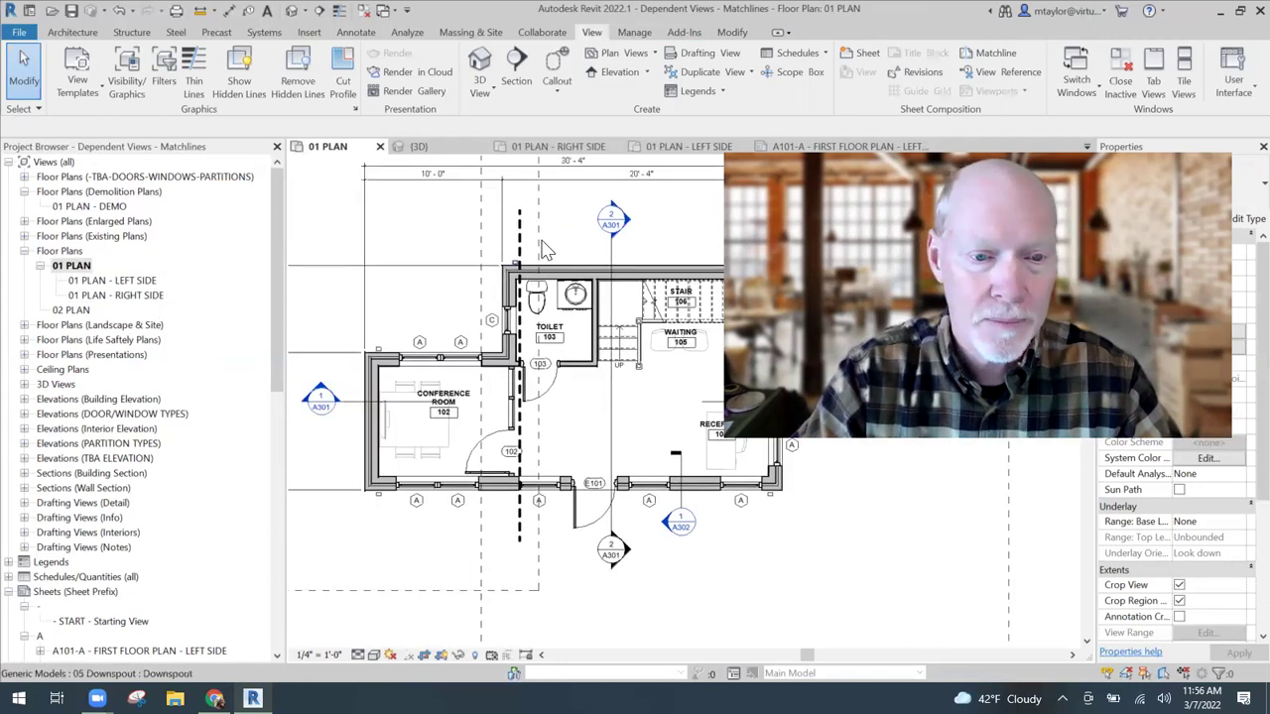
- Place a view reference targeting Floor Plan: 01 PLAN - RIGHT SIDE above the building, on the Conference Room side of the matchline
{"action": "scroll", "coordinate": [542, 256], "scroll_direction": "up", "scroll_amount": 1}
{"action": "scroll", "coordinate": [603, 534], "scroll_direction": "down", "scroll_amount": 2}
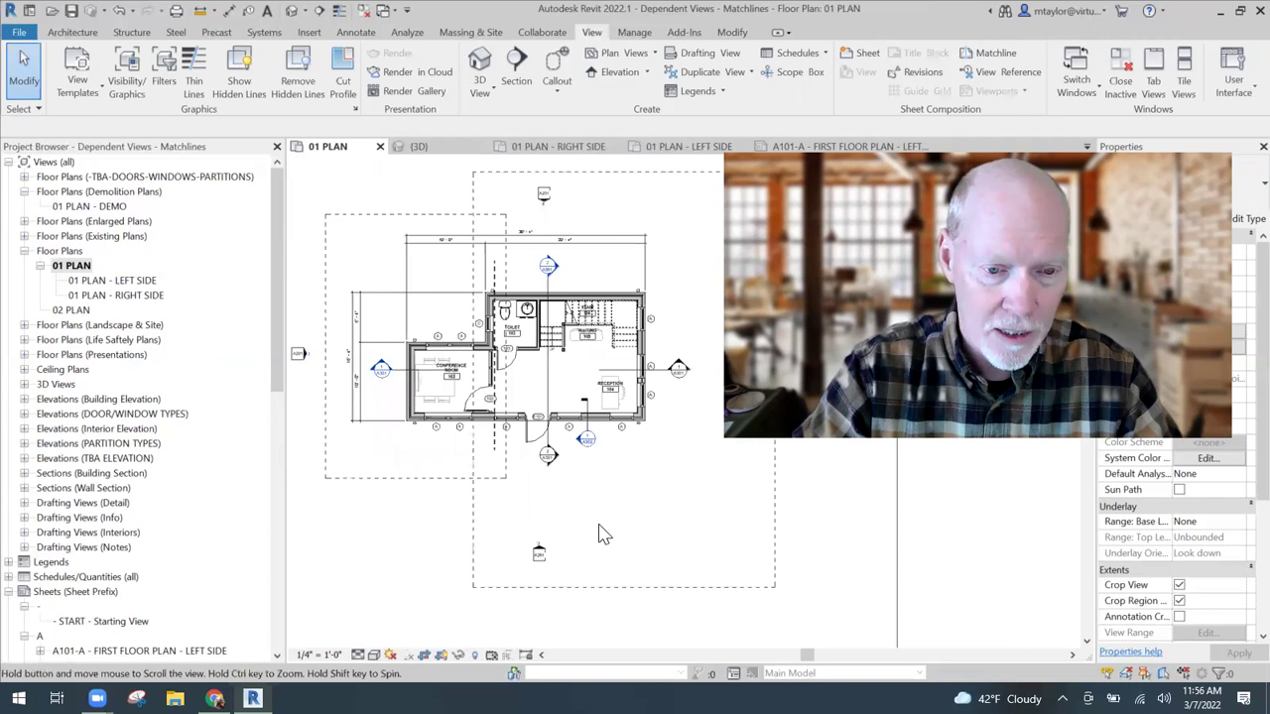
{"action": "scroll", "coordinate": [480, 322], "scroll_direction": "up", "scroll_amount": 3}
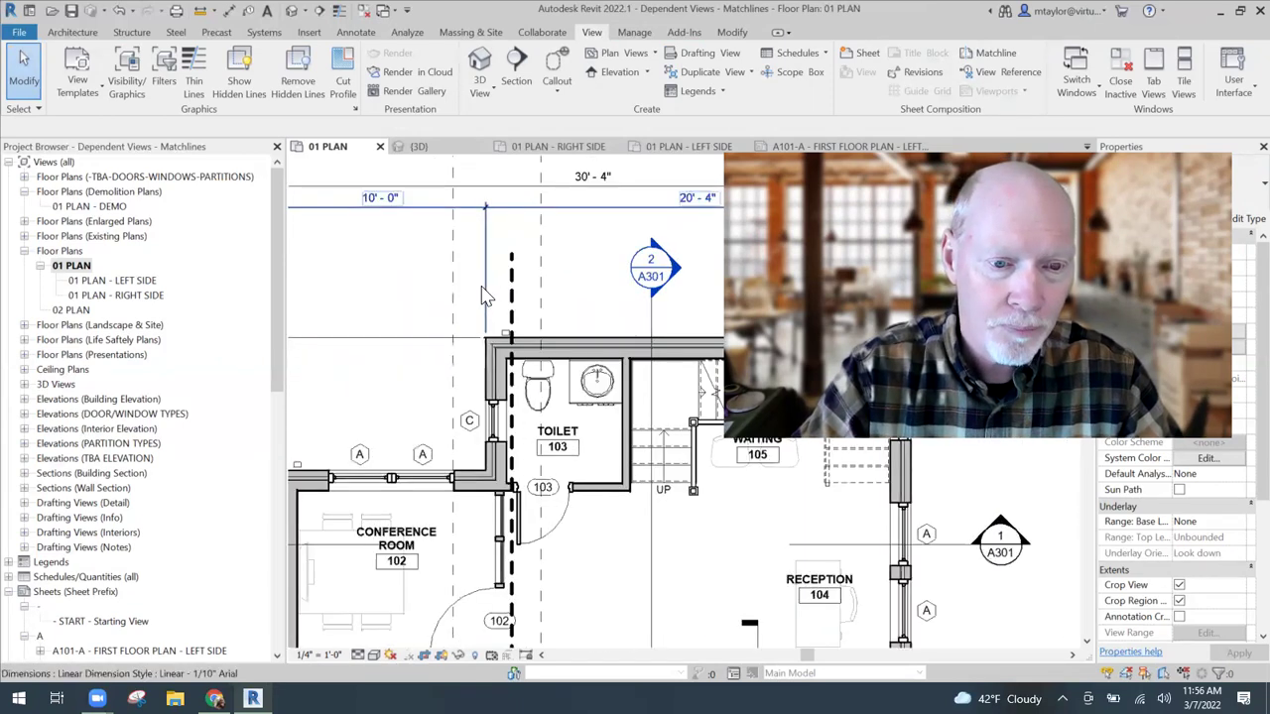
{"action": "scroll", "coordinate": [480, 322], "scroll_direction": "up", "scroll_amount": 1}
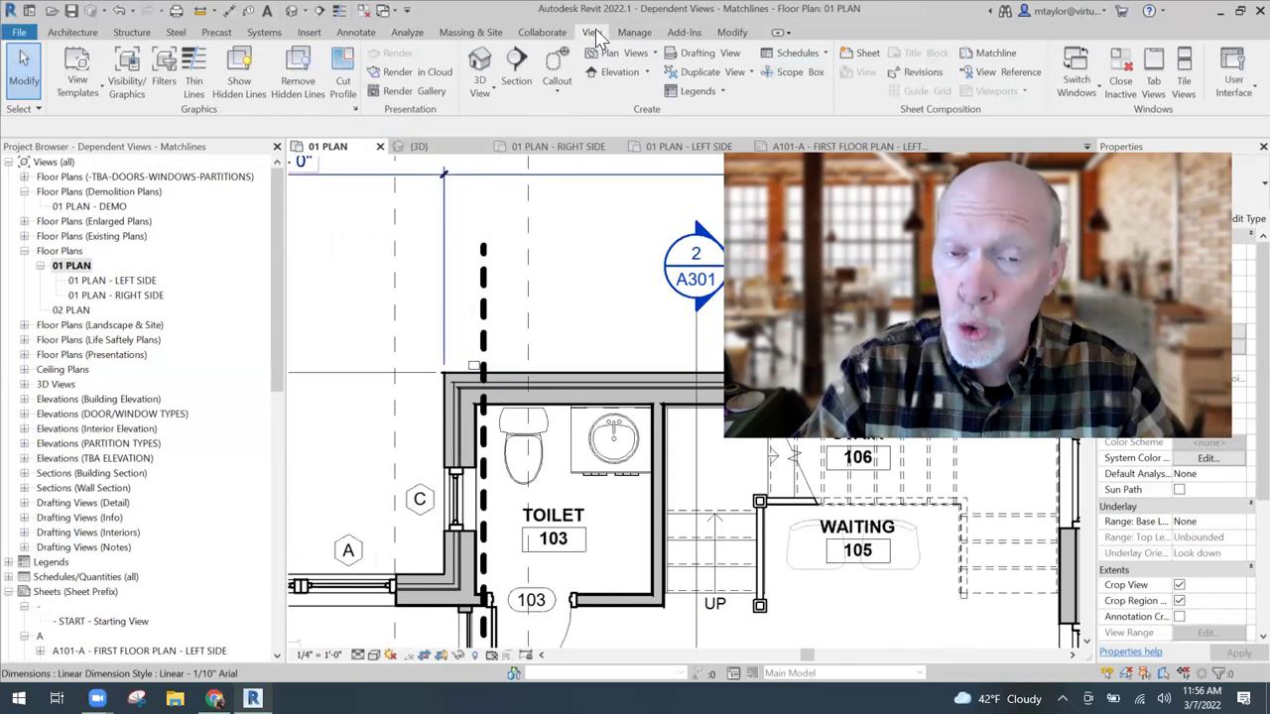
{"action": "left_click", "coordinate": [1014, 74]}
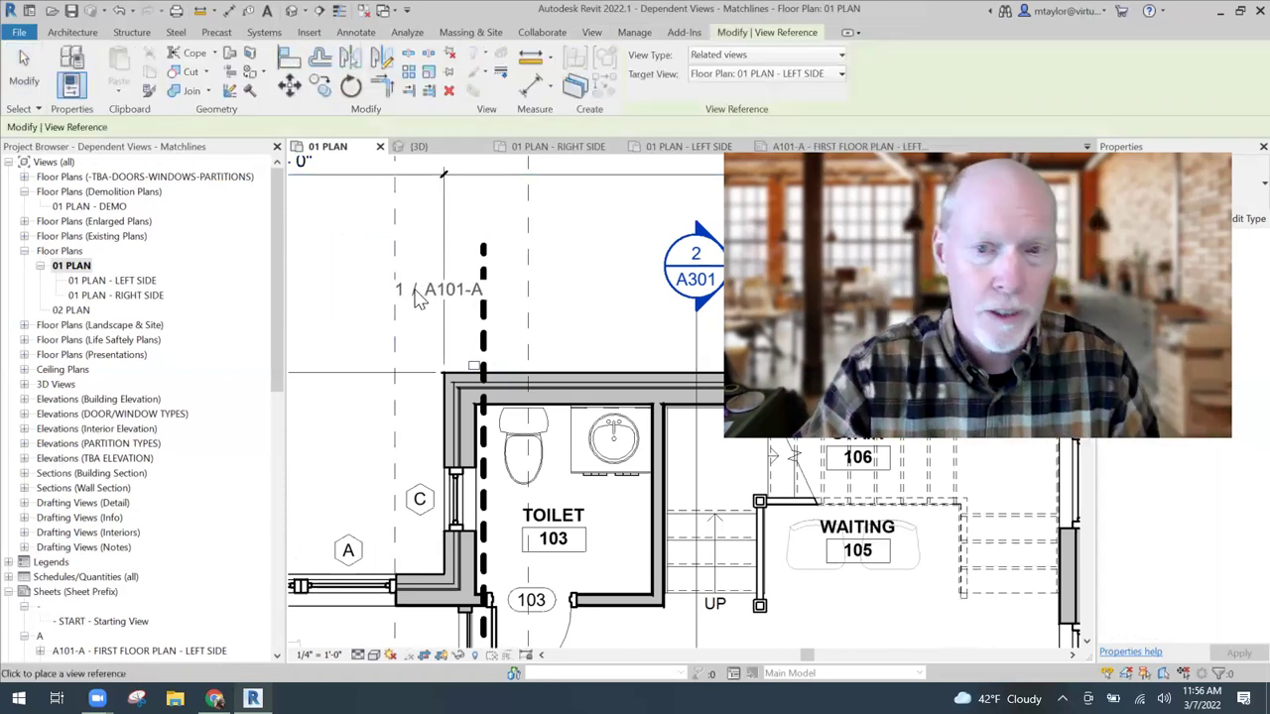
{"action": "left_click", "coordinate": [522, 259]}
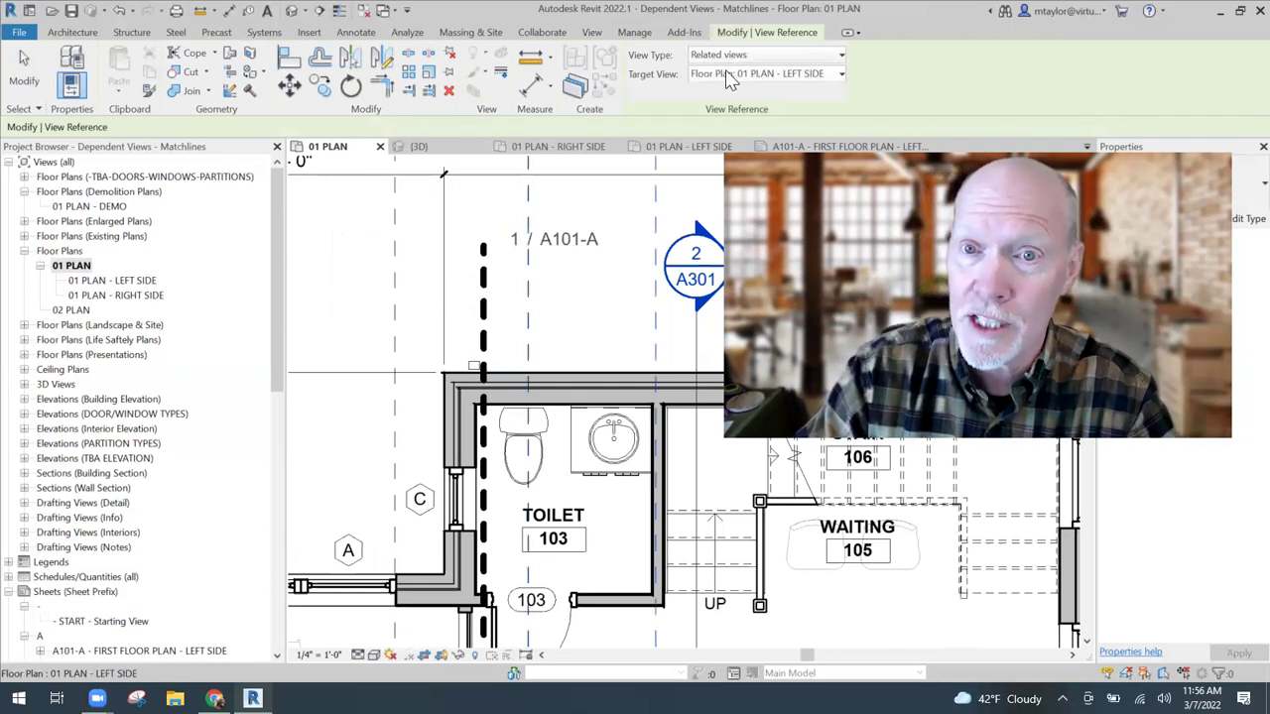
{"action": "left_click", "coordinate": [838, 77]}
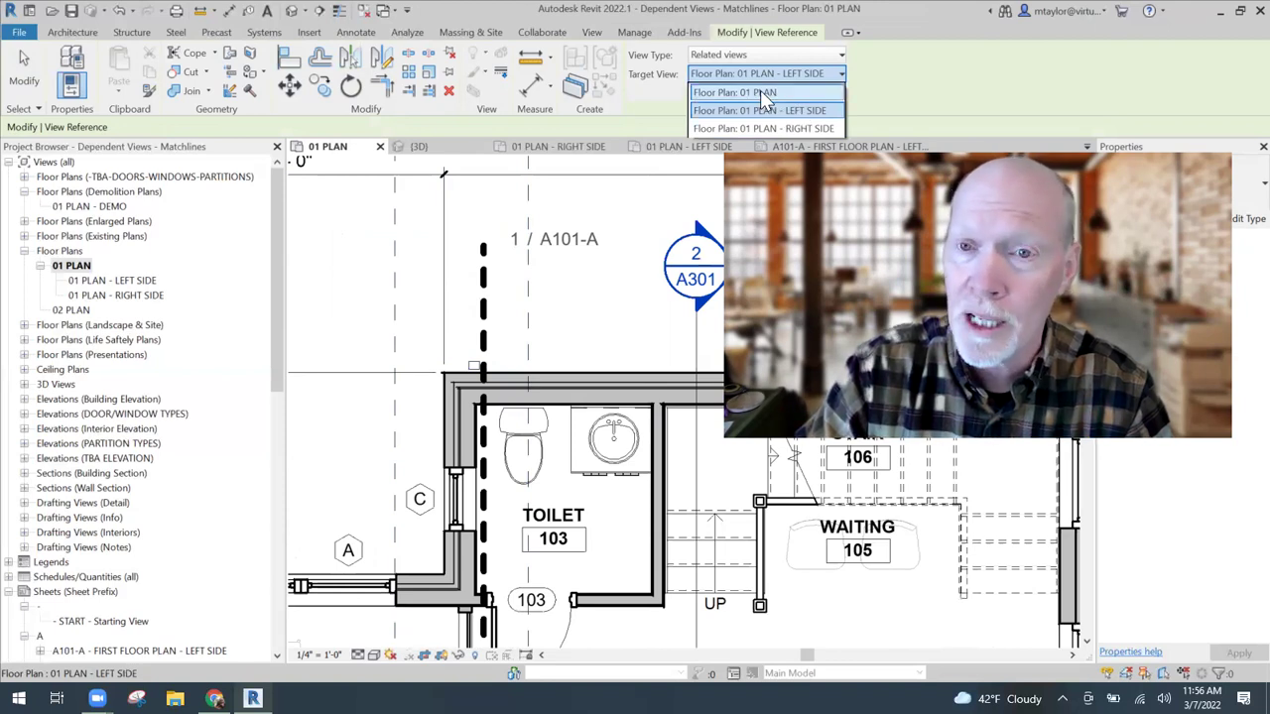
{"action": "left_click", "coordinate": [801, 111]}
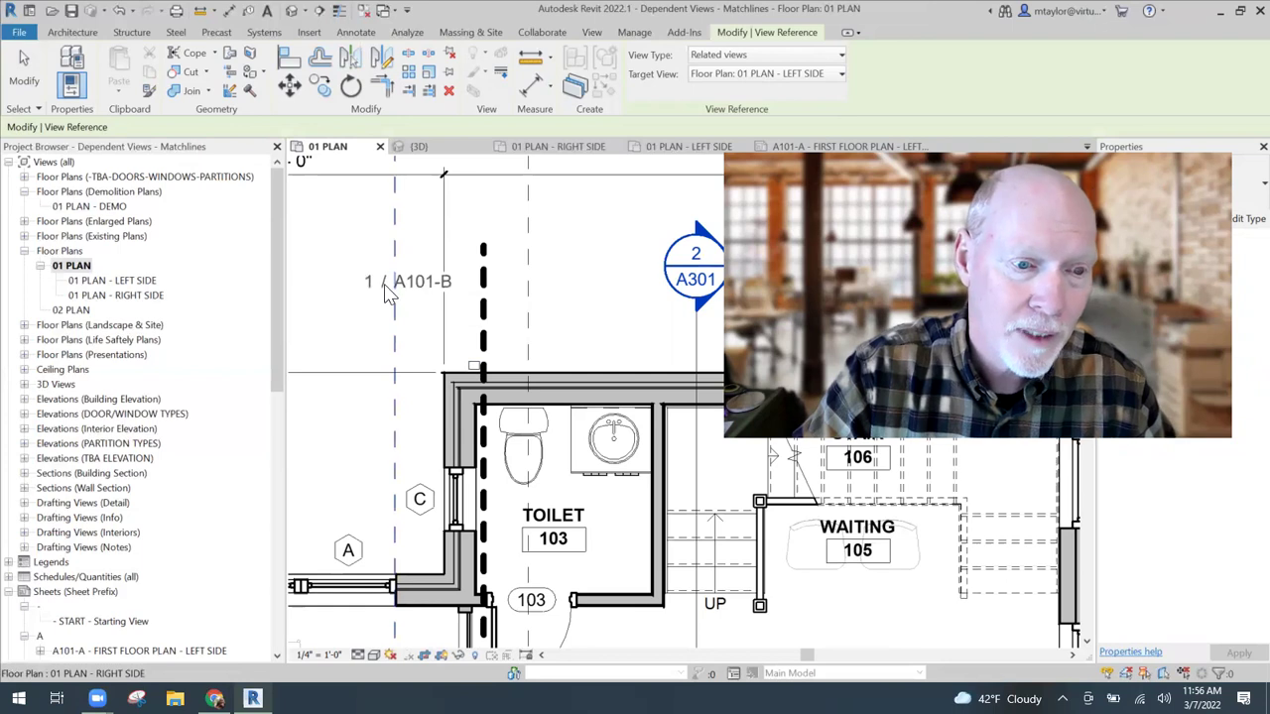
{"action": "left_click", "coordinate": [371, 312]}
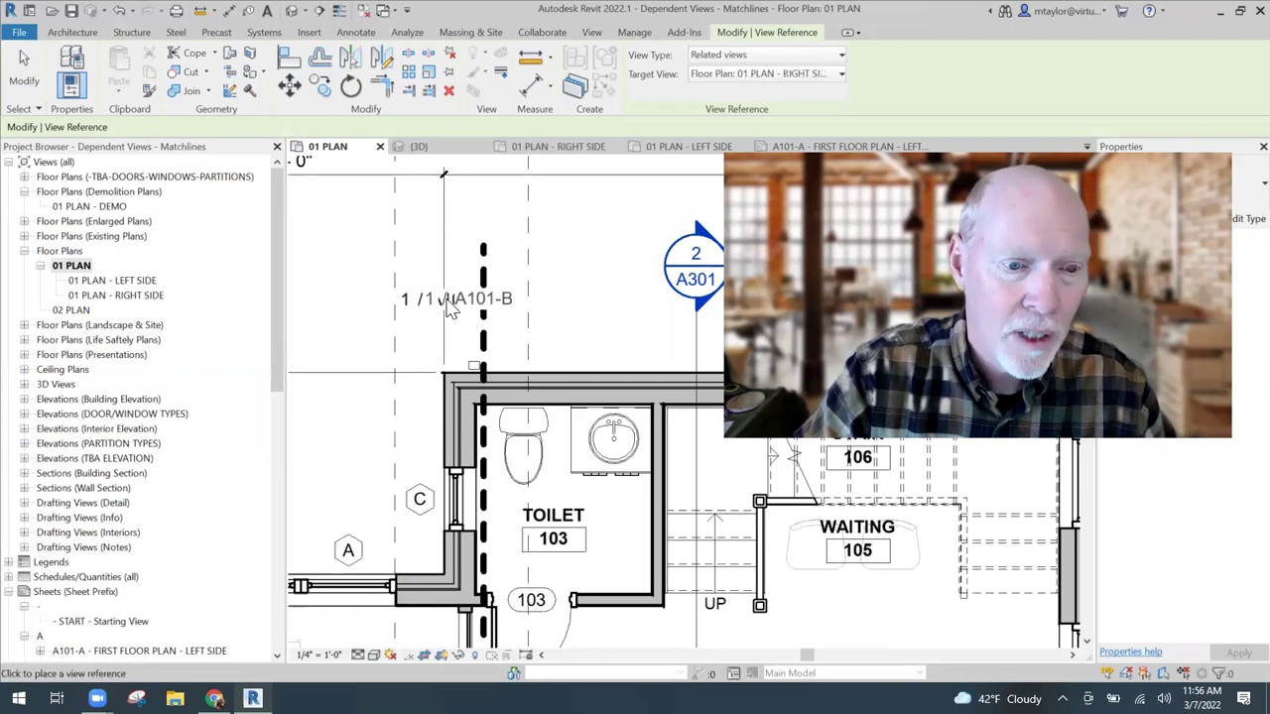
{"action": "key", "text": "Escape"}
{"action": "key", "text": "Escape"}
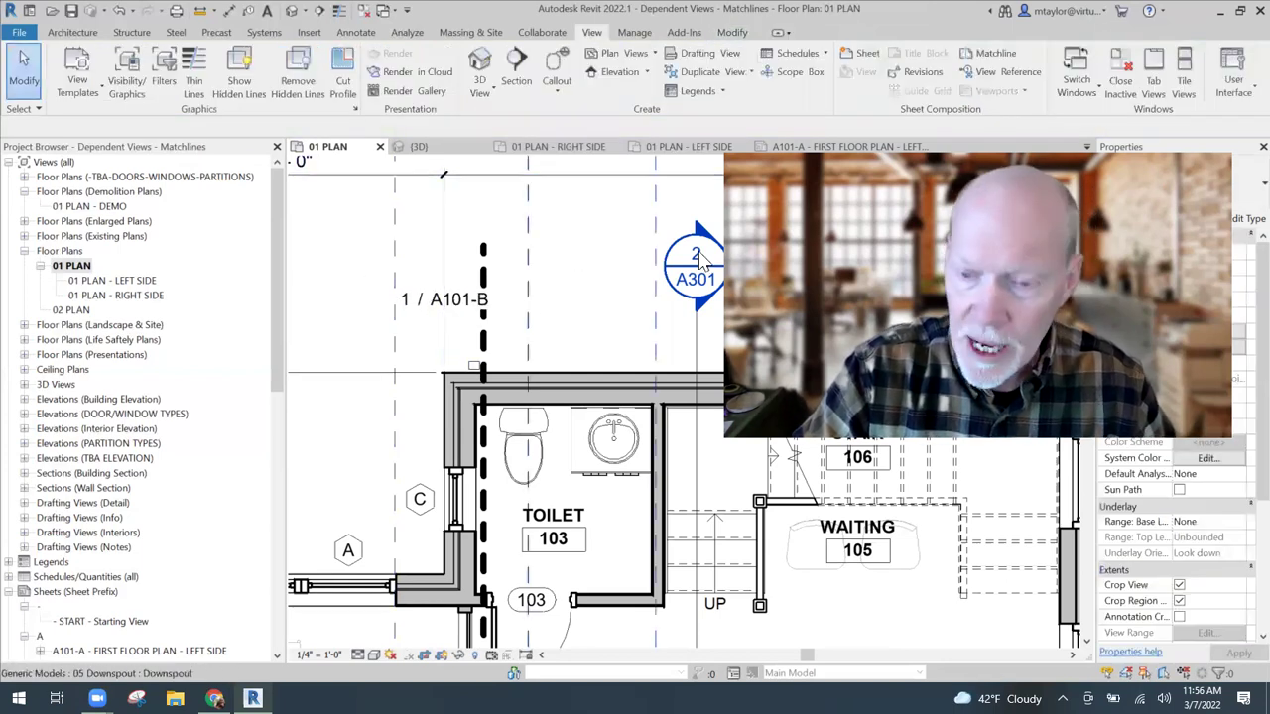
- Rotate the right-side view reference 90 degrees so its text runs parallel to the matchline
{"action": "left_click", "coordinate": [459, 308]}
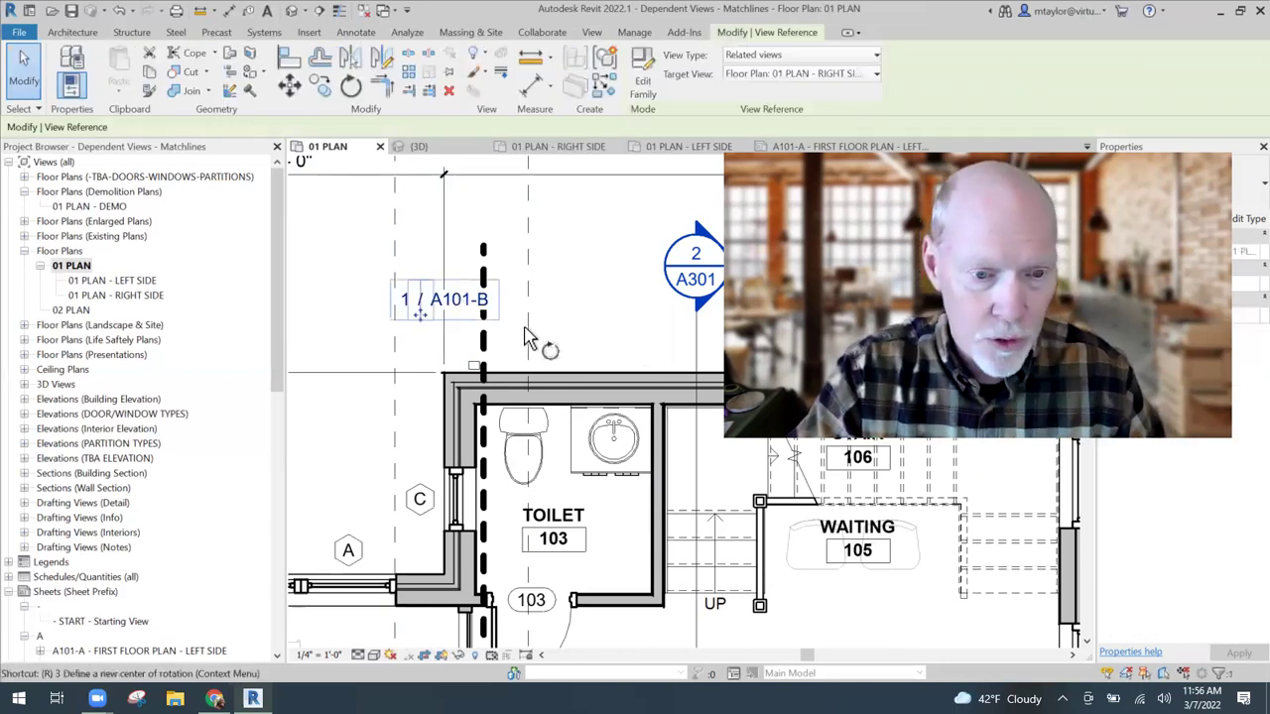
{"action": "key", "text": "o"}
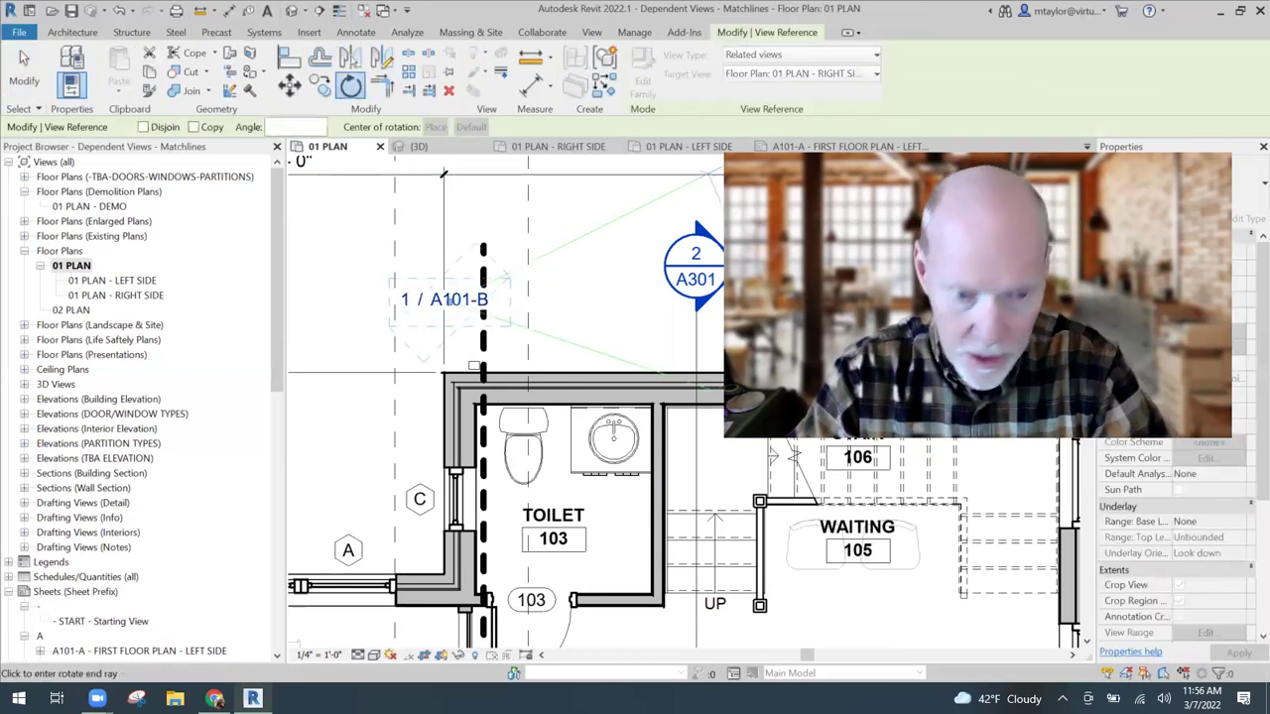
{"action": "type", "text": "9"}
{"action": "key", "text": "Return"}
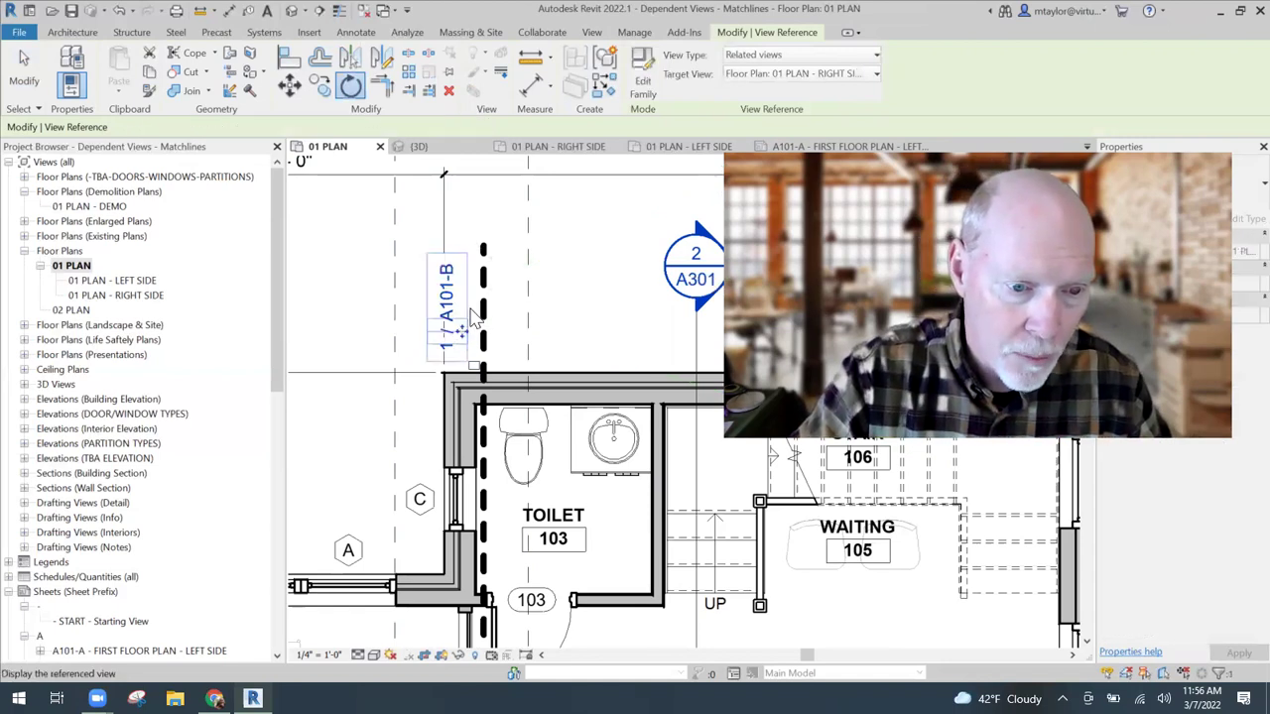
{"action": "key", "text": "Escape"}
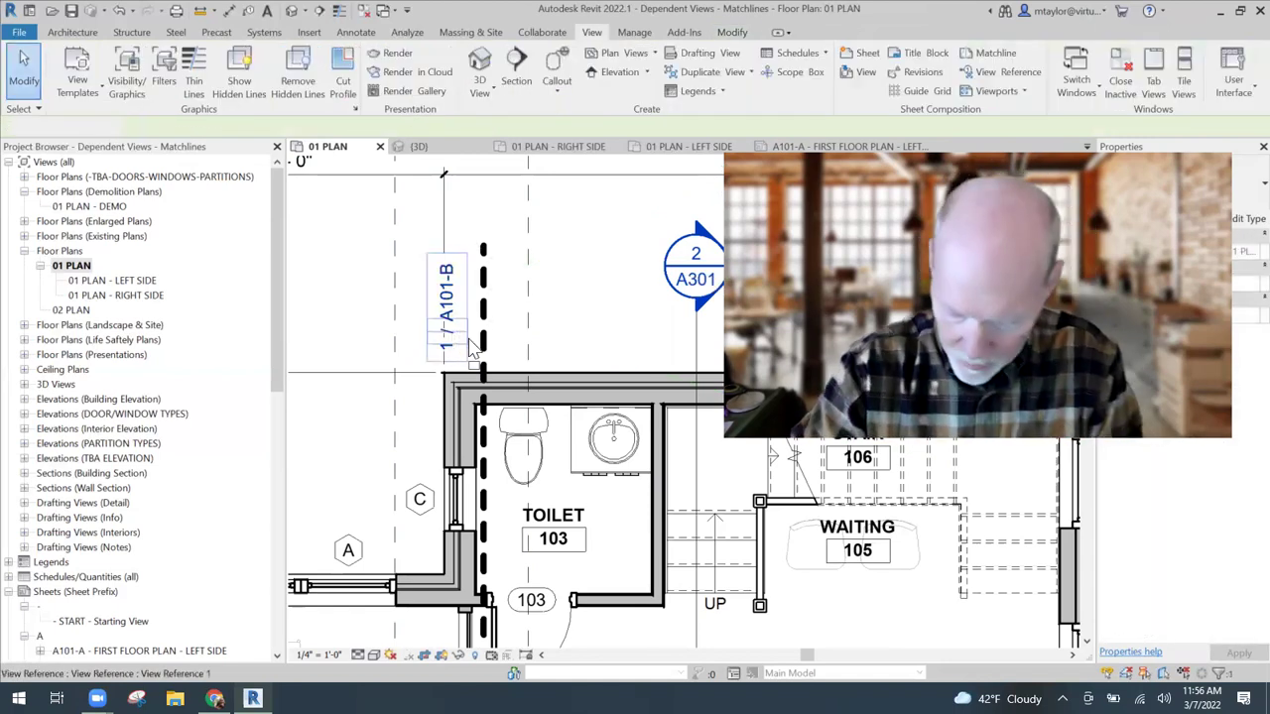
- Nudge the rotated right-side view reference close against the matchline and slightly upward, near the matchline's upper end
{"action": "left_click", "coordinate": [471, 347]}
{"action": "key", "text": "Right"}
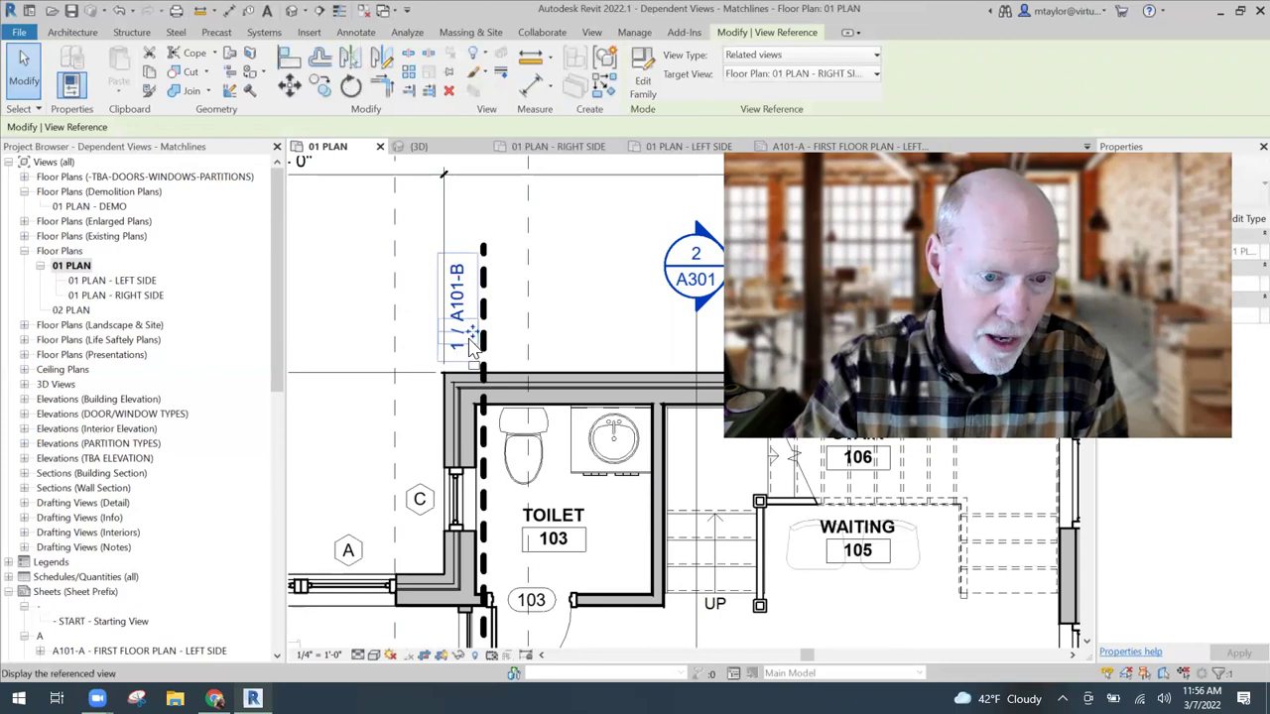
{"action": "key", "text": "Right"}
{"action": "key", "text": "Up"}
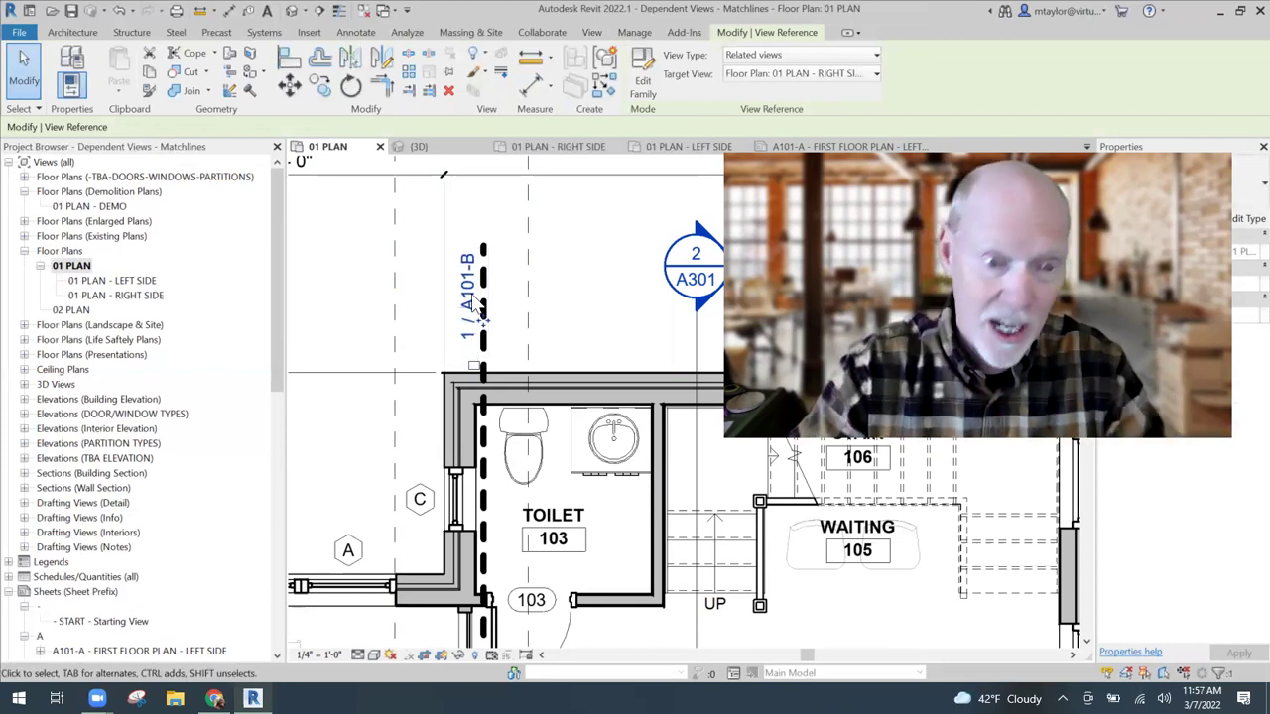
{"action": "key", "text": "Escape"}
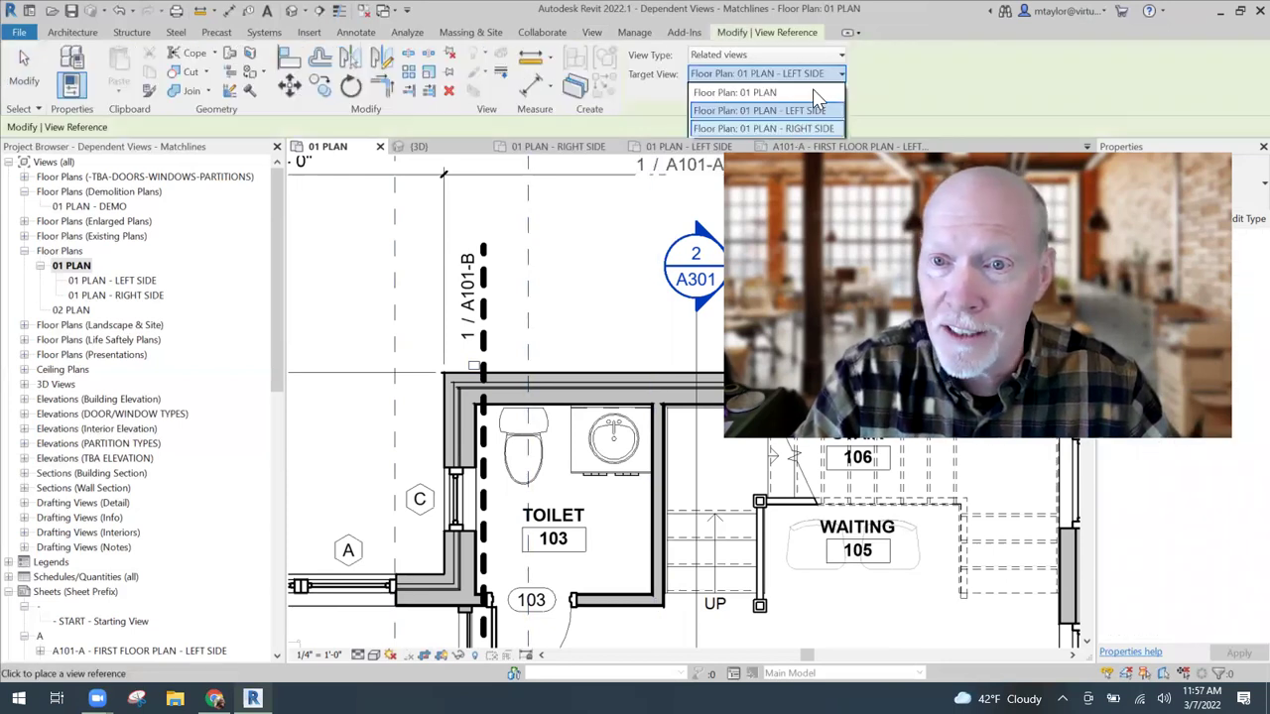
- Place a second view reference targeting Floor Plan: 01 PLAN - LEFT SIDE above the Toilet, on the opposite side of the matchline
{"action": "key", "text": "Return"}
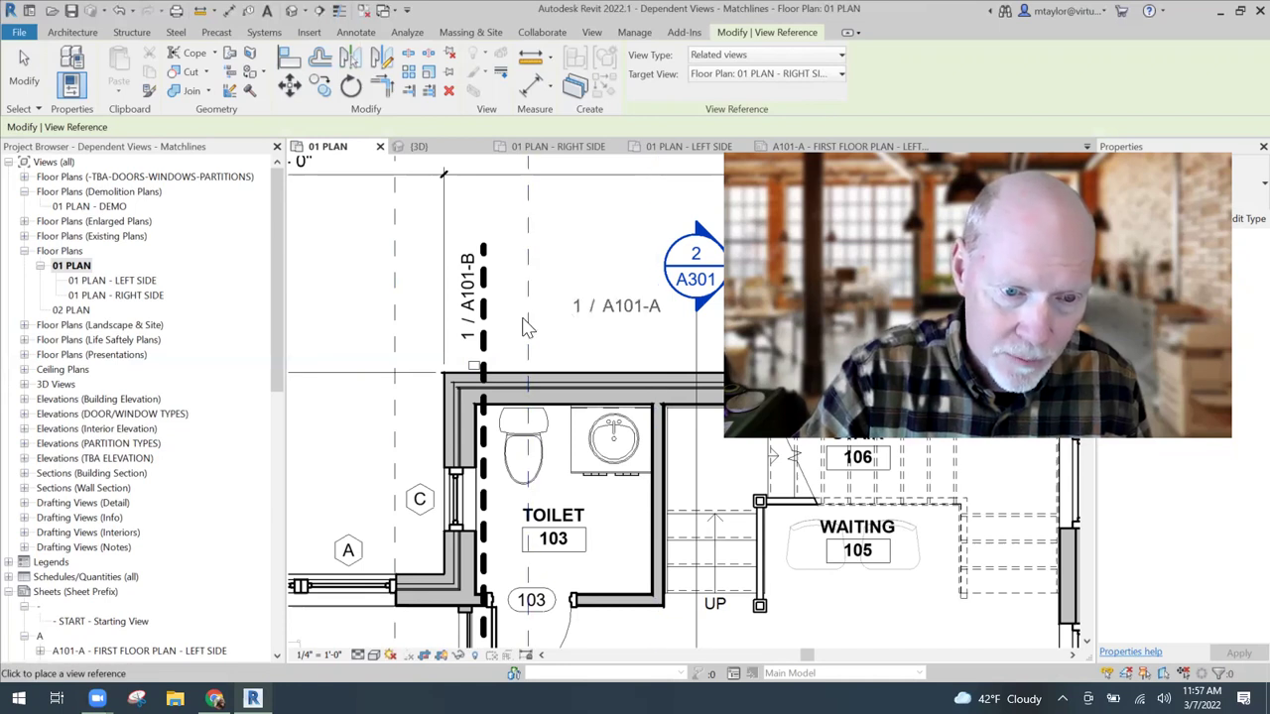
{"action": "left_click", "coordinate": [524, 293]}
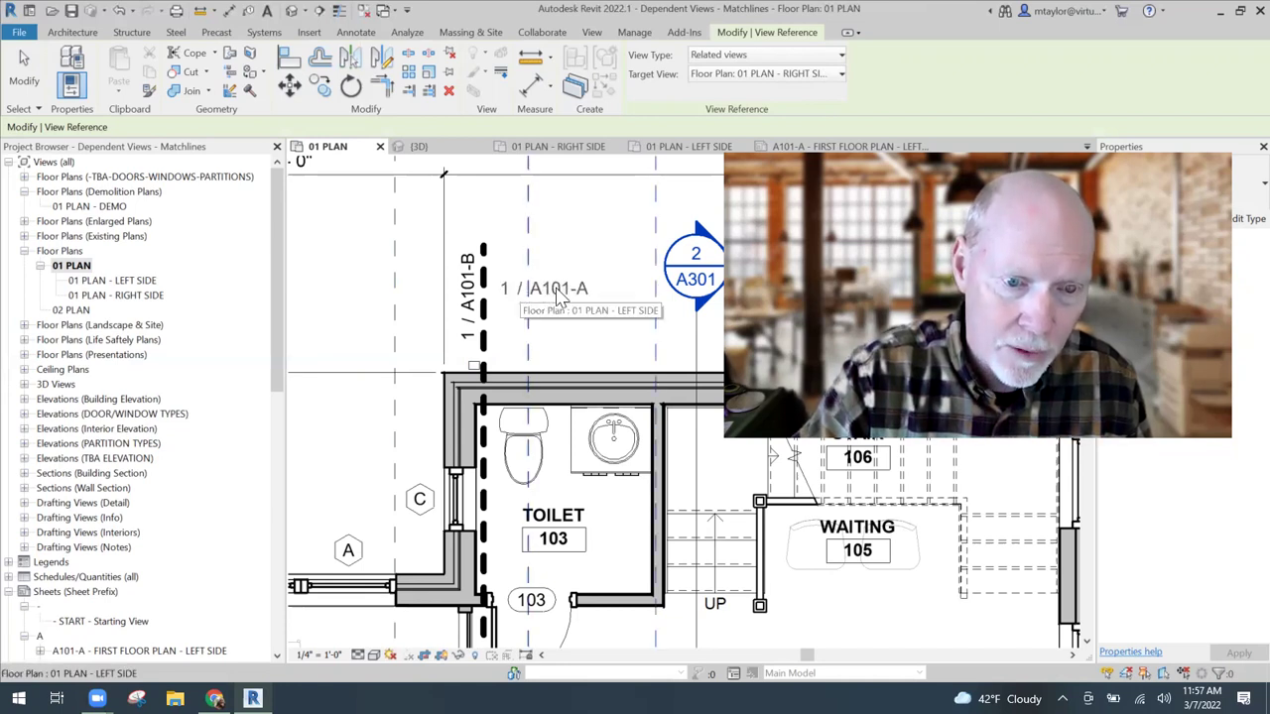
{"action": "left_click", "coordinate": [577, 294]}
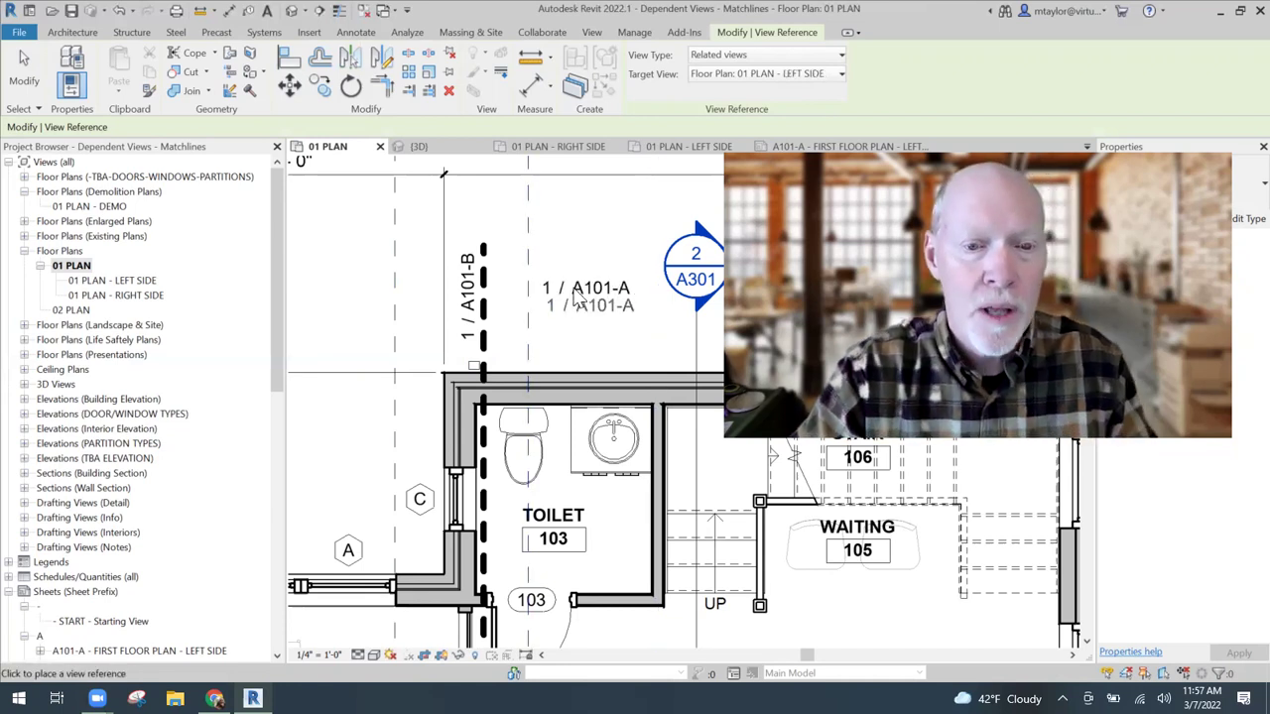
{"action": "key", "text": "Escape"}
- Rotate the left-side view reference 90 degrees so it runs parallel to the matchline
{"action": "left_click", "coordinate": [619, 320]}
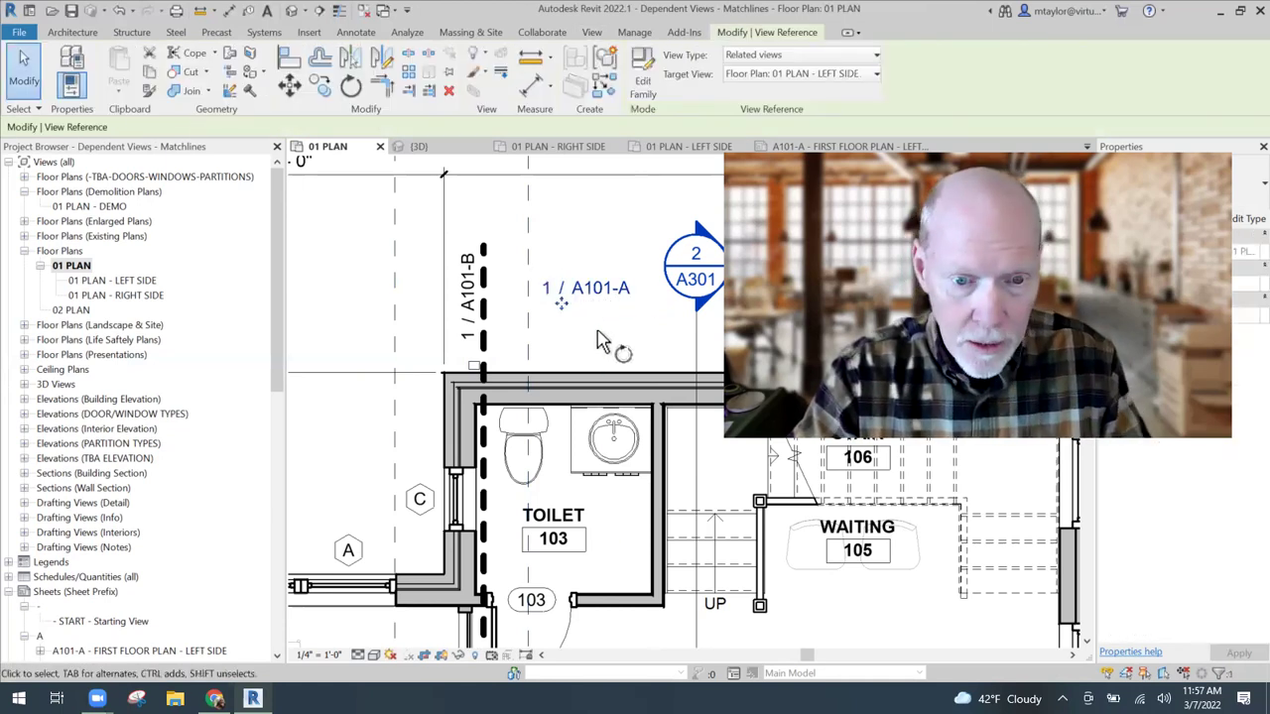
{"action": "key", "text": "r"}
{"action": "key", "text": "o"}
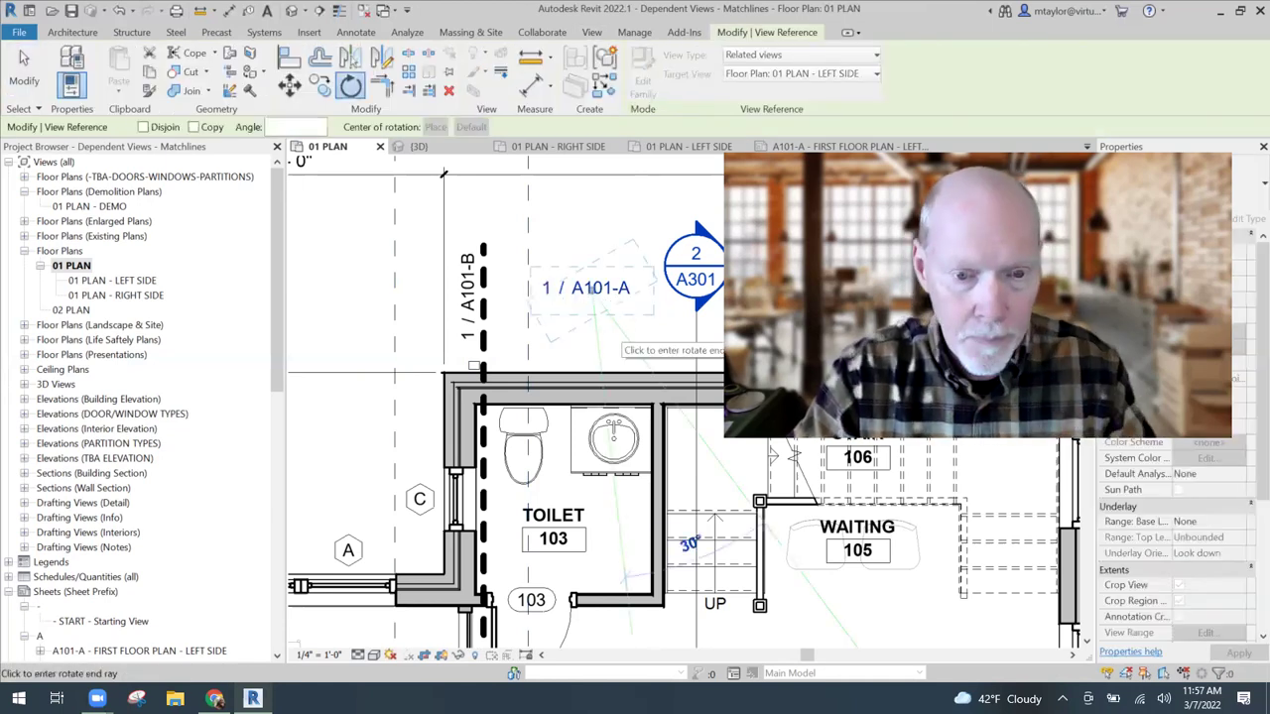
{"action": "left_click", "coordinate": [620, 332]}
{"action": "type", "text": "90"}
{"action": "key", "text": "Return"}
- Move the rotated left-side view reference close to the matchline, directly opposite the right-side reference
{"action": "left_click_drag", "start_coordinate": [604, 322], "coordinate": [524, 327]}
{"action": "left_click", "coordinate": [542, 299]}
{"action": "scroll", "coordinate": [543, 299], "scroll_direction": "up", "scroll_amount": 2}
{"action": "middle_click_drag", "start_coordinate": [544, 299], "coordinate": [600, 325]}
{"action": "scroll", "coordinate": [601, 324], "scroll_direction": "up", "scroll_amount": 1}
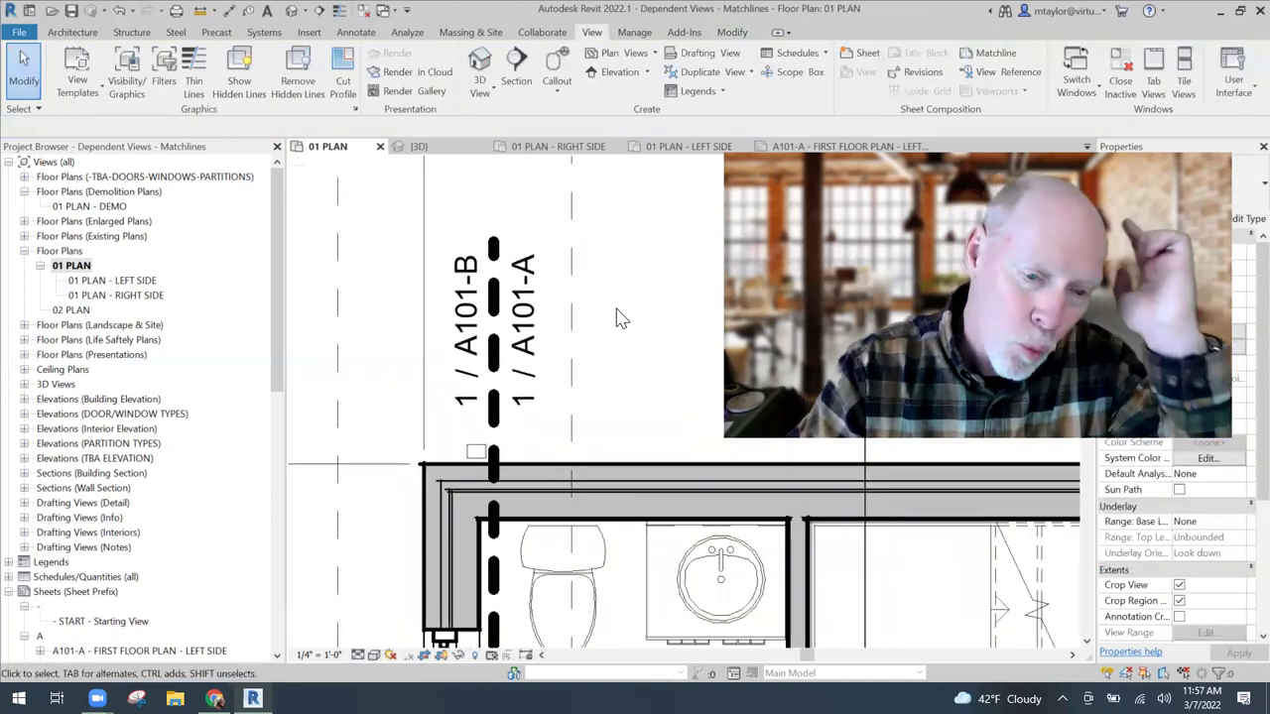
- Examine the paired view references beside the matchline in 01 PLAN and in the 01 PLAN - LEFT SIDE dependent view
{"action": "scroll", "coordinate": [615, 317], "scroll_direction": "up", "scroll_amount": 1}
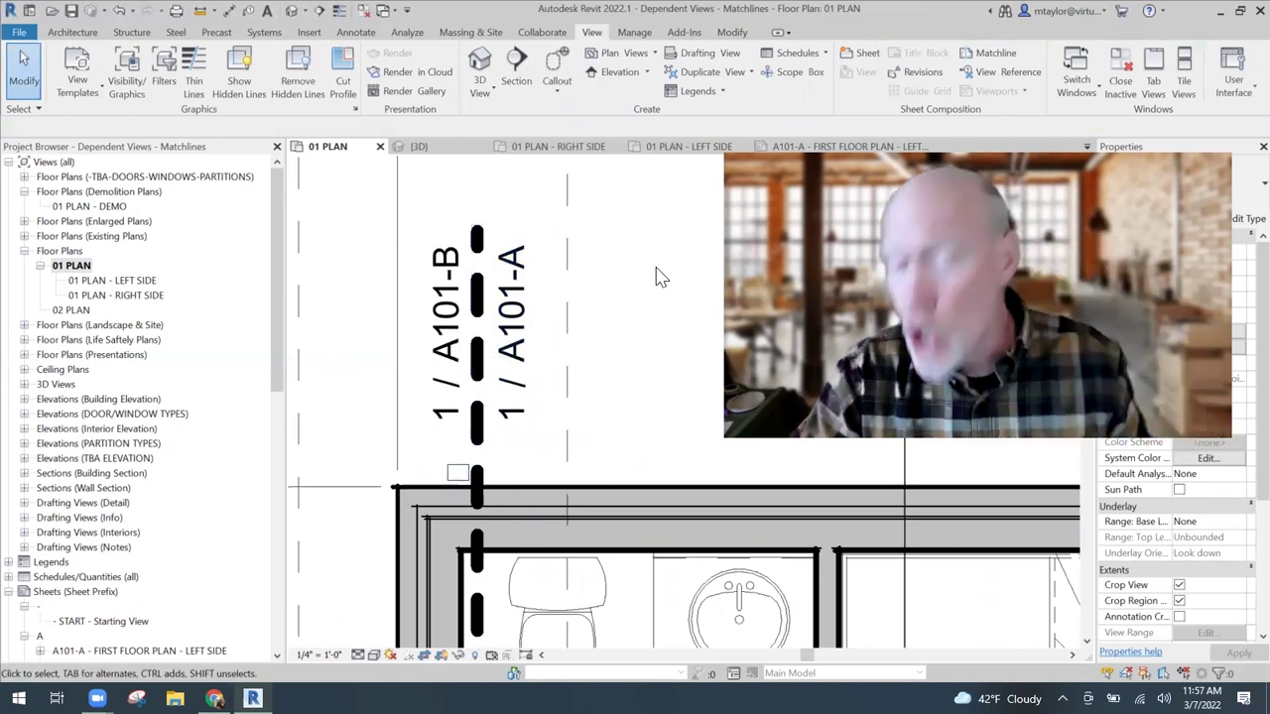
{"action": "scroll", "coordinate": [658, 275], "scroll_direction": "down", "scroll_amount": 1}
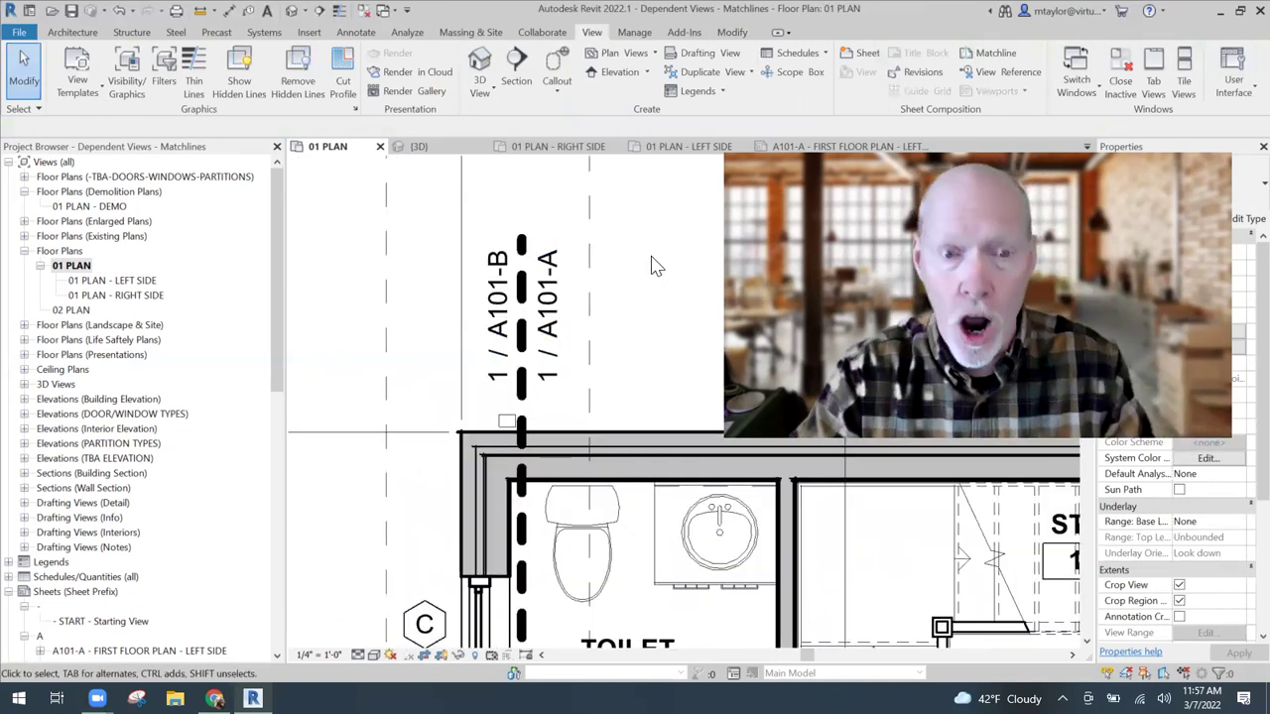
{"action": "scroll", "coordinate": [662, 268], "scroll_direction": "down", "scroll_amount": 1}
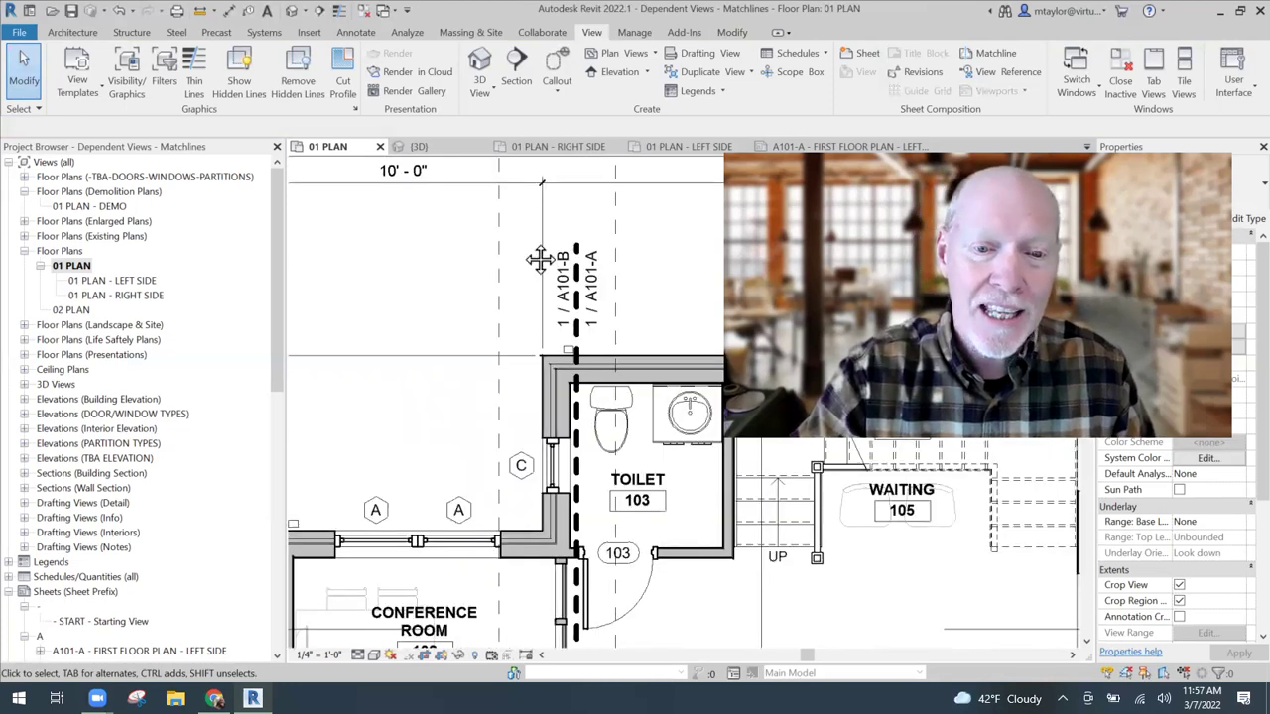
{"action": "scroll", "coordinate": [536, 258], "scroll_direction": "down", "scroll_amount": 1}
{"action": "scroll", "coordinate": [526, 260], "scroll_direction": "up", "scroll_amount": 1}
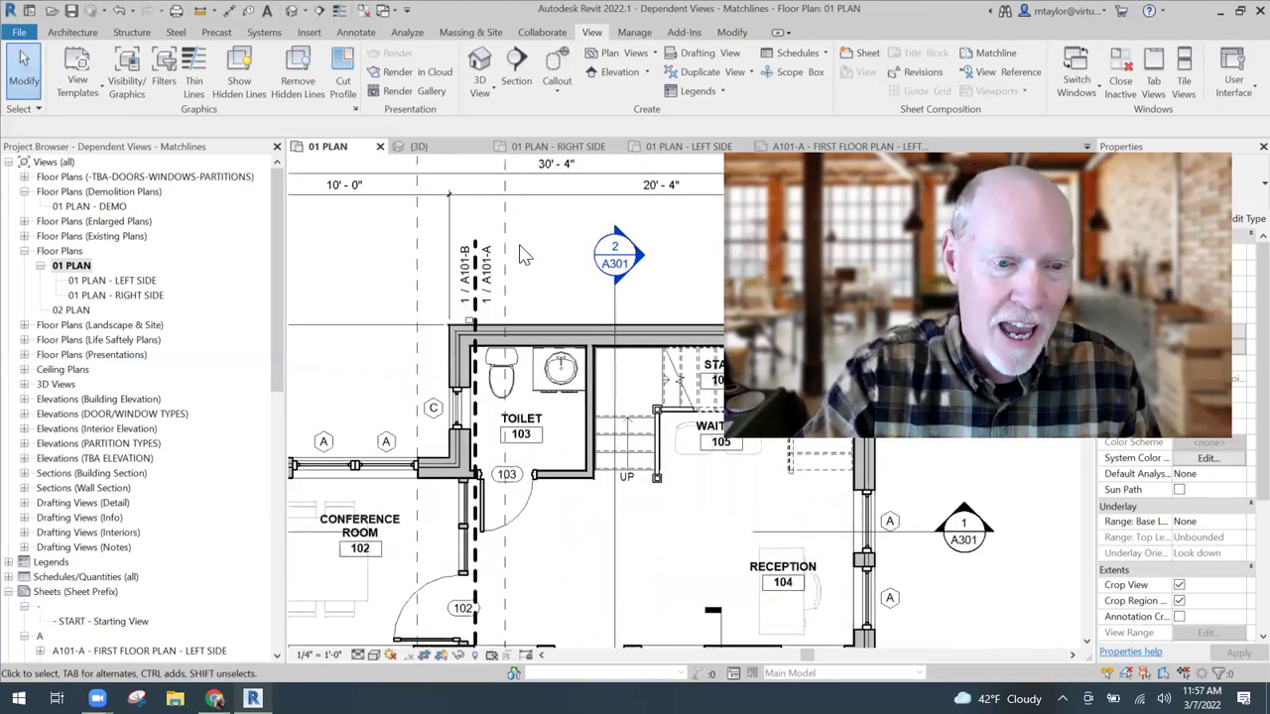
{"action": "scroll", "coordinate": [524, 255], "scroll_direction": "up", "scroll_amount": 1}
{"action": "middle_click_drag", "start_coordinate": [529, 247], "coordinate": [551, 249]}
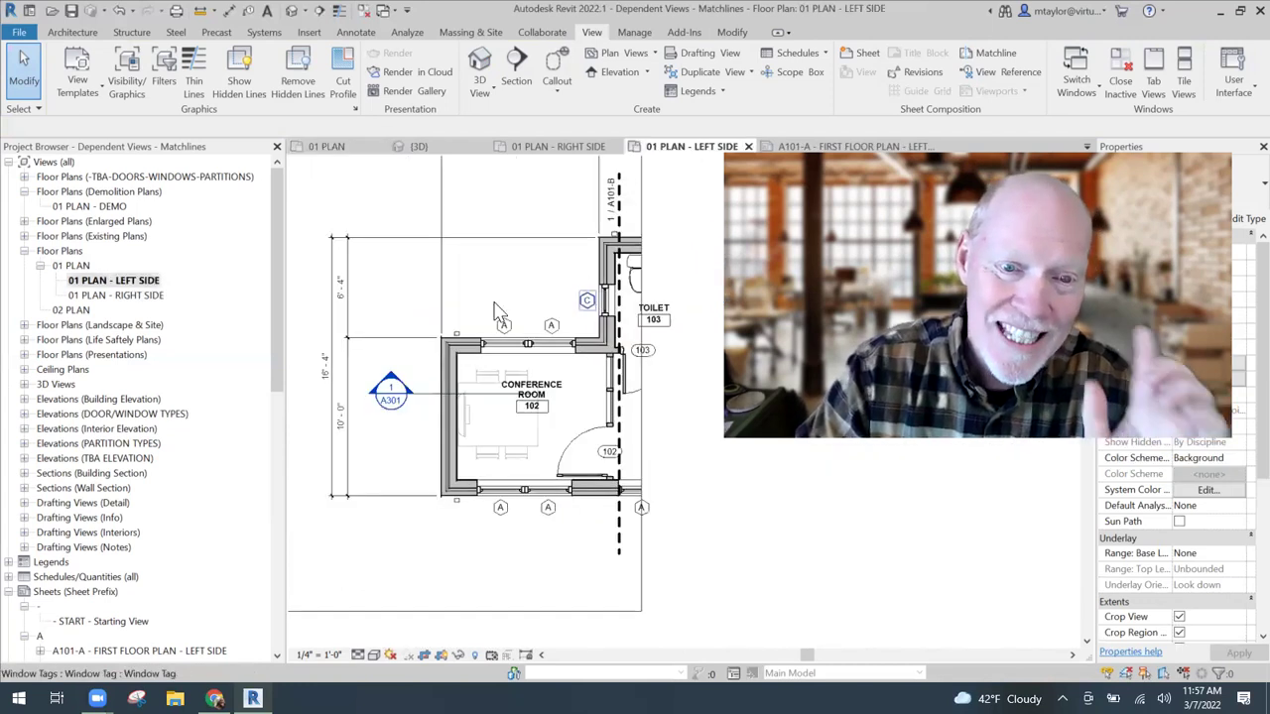
{"action": "scroll", "coordinate": [567, 308], "scroll_direction": "down", "scroll_amount": 2}
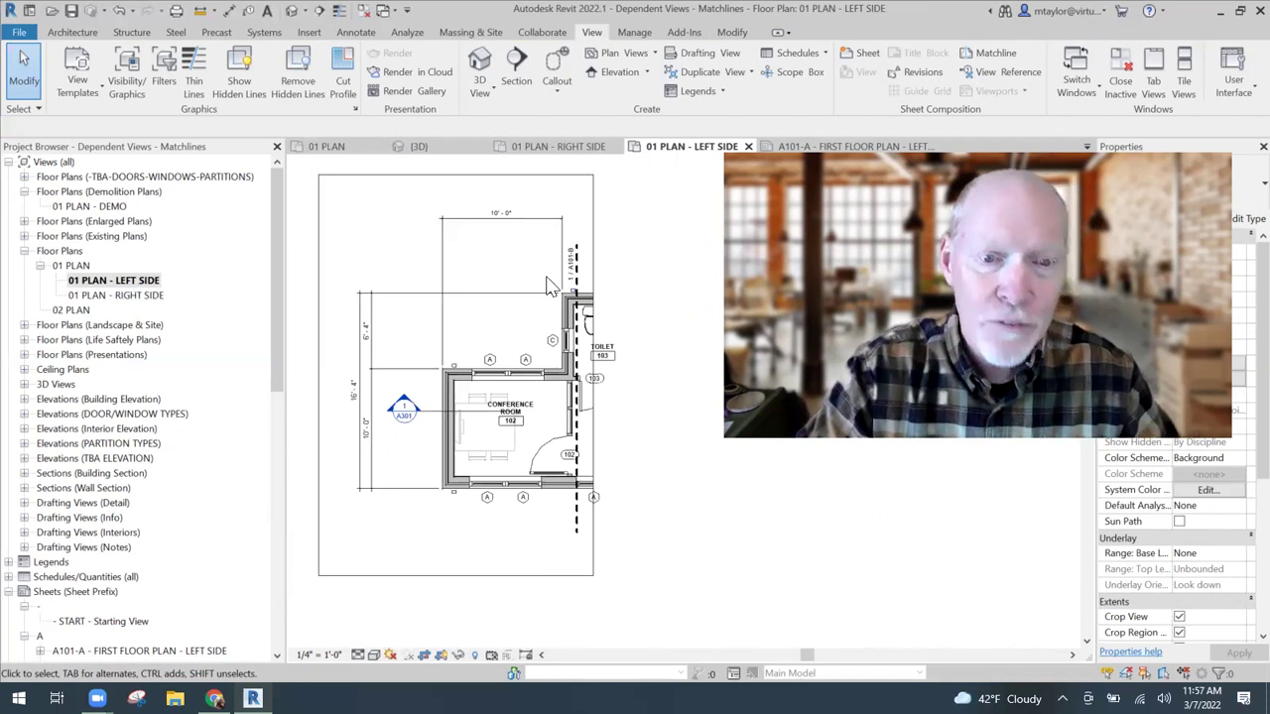
{"action": "scroll", "coordinate": [548, 287], "scroll_direction": "up", "scroll_amount": 2}
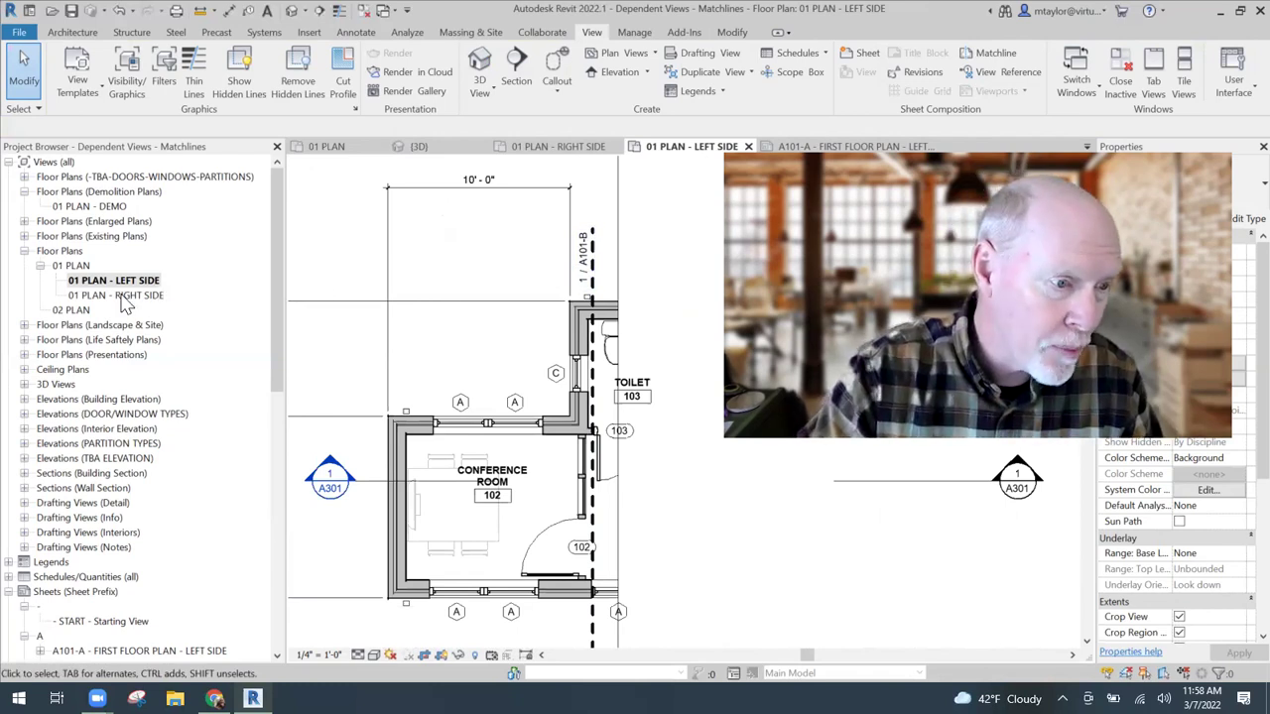
- Open the 01 PLAN - RIGHT SIDE dependent view and check the view reference beside the matchline above the Toilet
{"action": "double_click", "coordinate": [206, 298]}
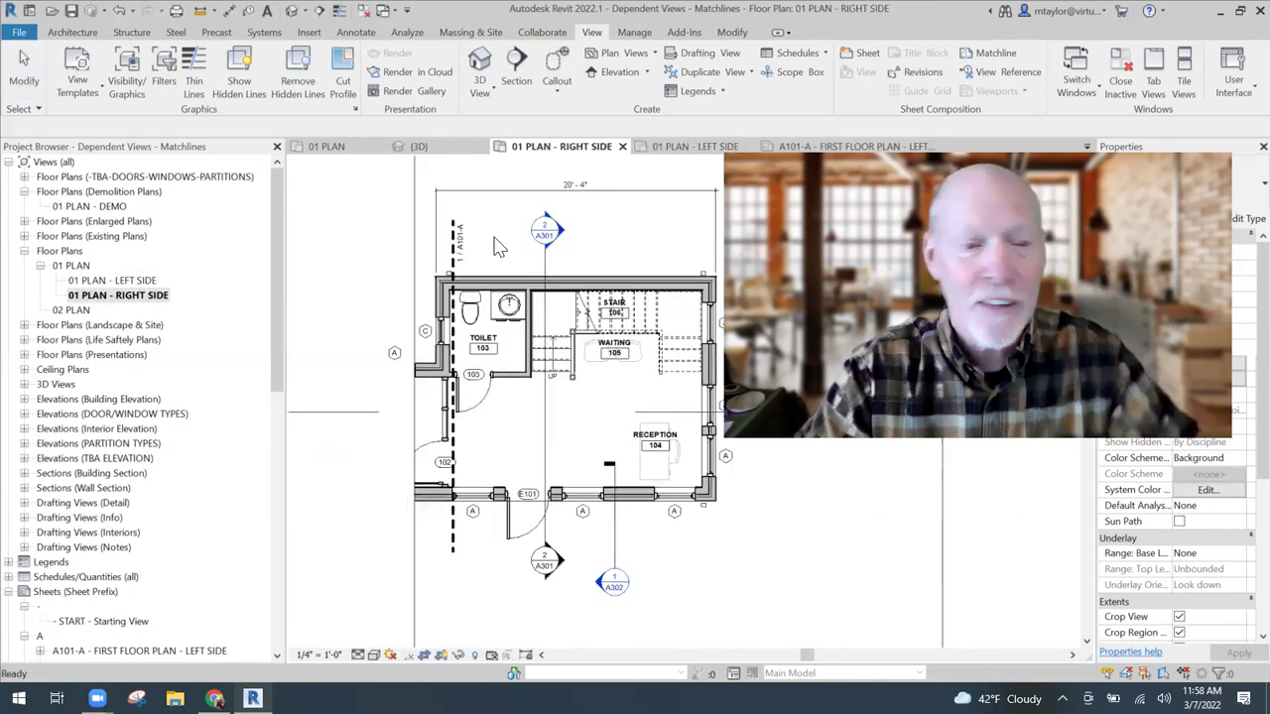
{"action": "scroll", "coordinate": [499, 248], "scroll_direction": "up", "scroll_amount": 2}
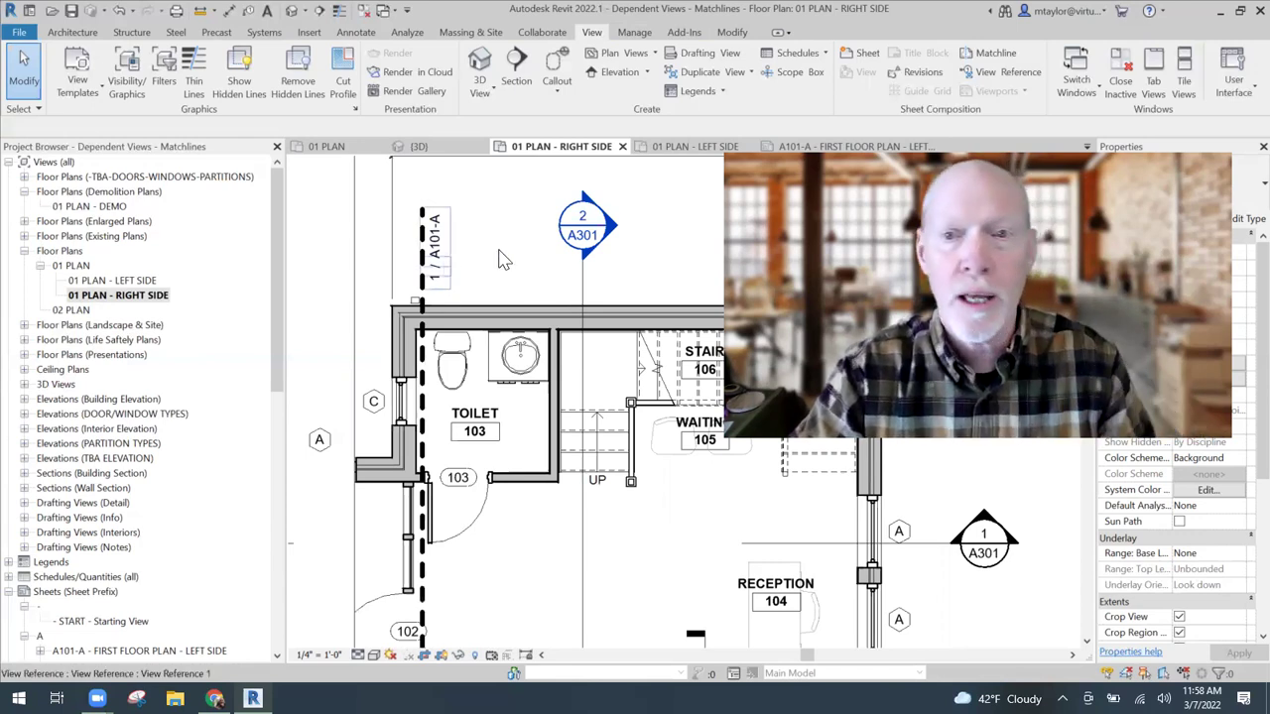
{"action": "left_click", "coordinate": [504, 260]}
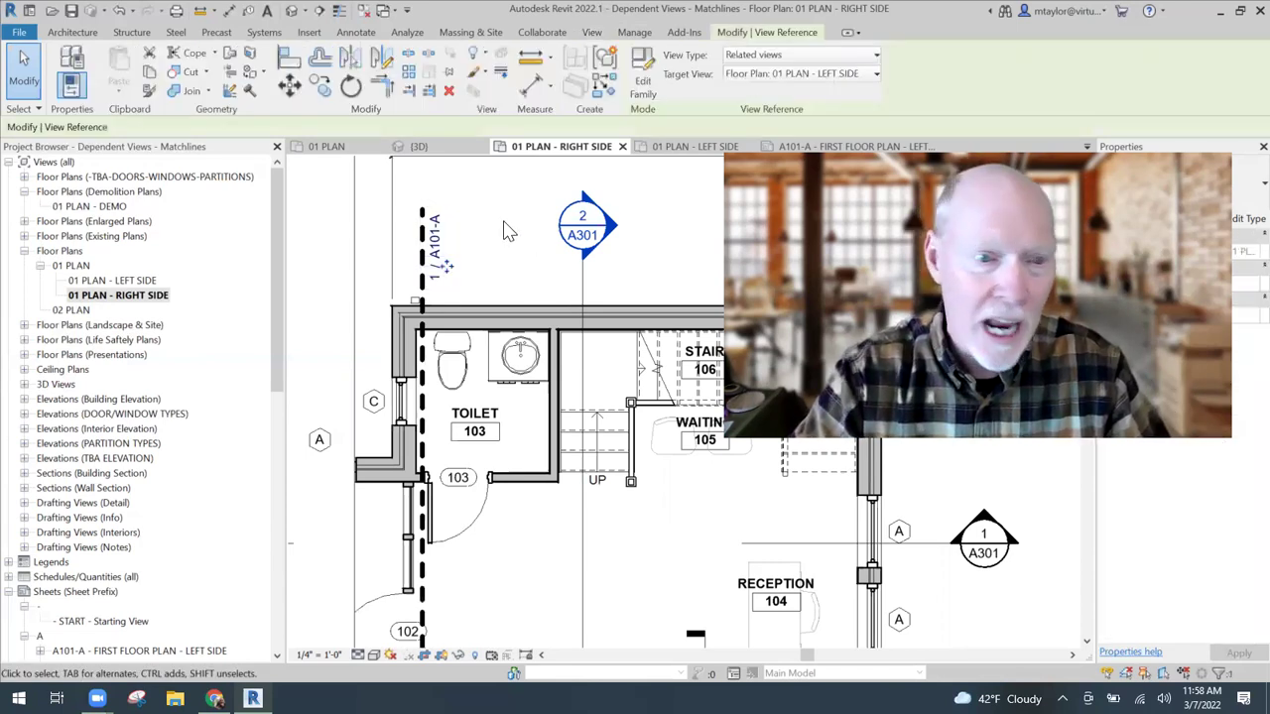
{"action": "key", "text": "Escape"}
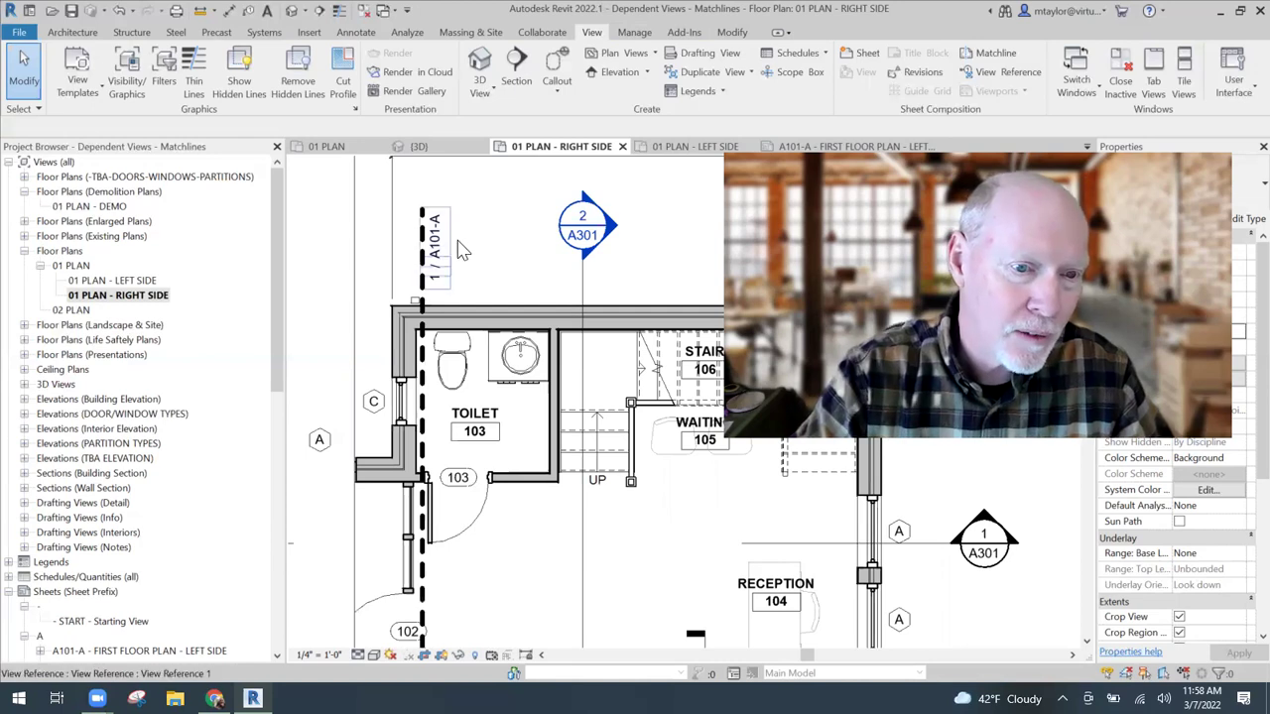
- Set the target view of the view reference on the Toilet side of the matchline to 01 PLAN - RIGHT SIDE
{"action": "left_click", "coordinate": [486, 247]}
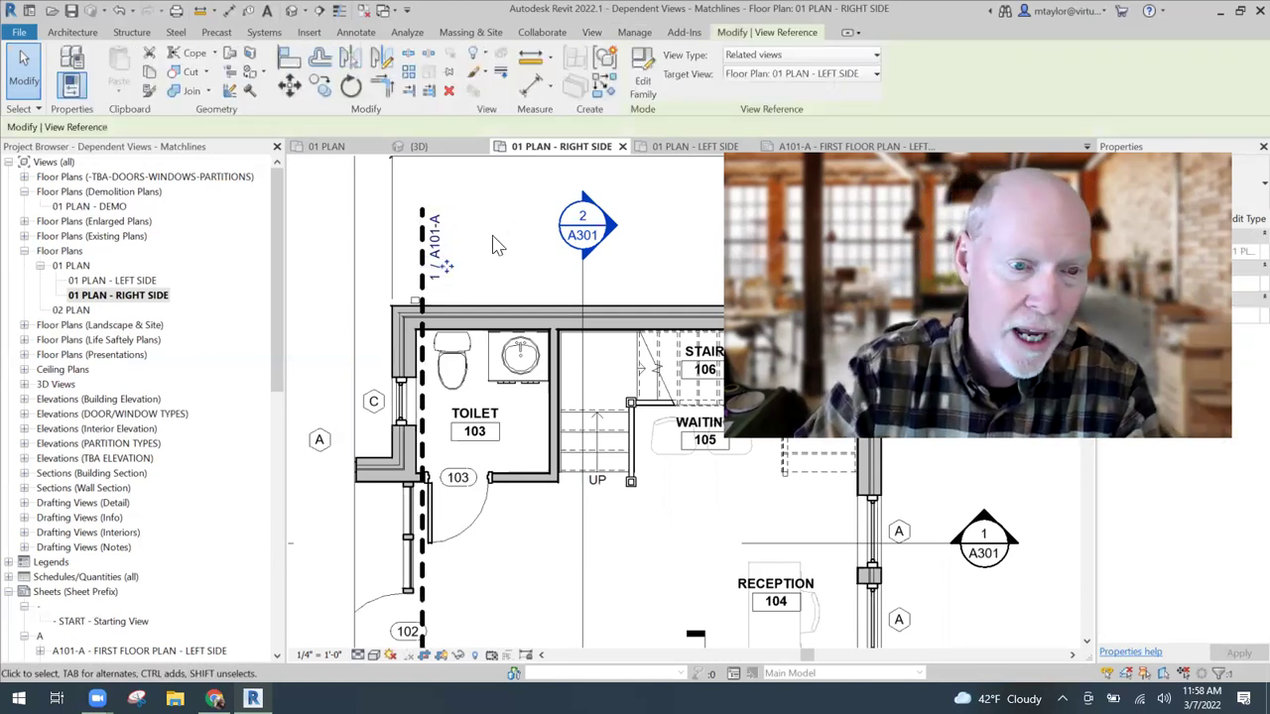
{"action": "left_click", "coordinate": [873, 74]}
{"action": "left_click", "coordinate": [835, 128]}
{"action": "left_click", "coordinate": [484, 266]}
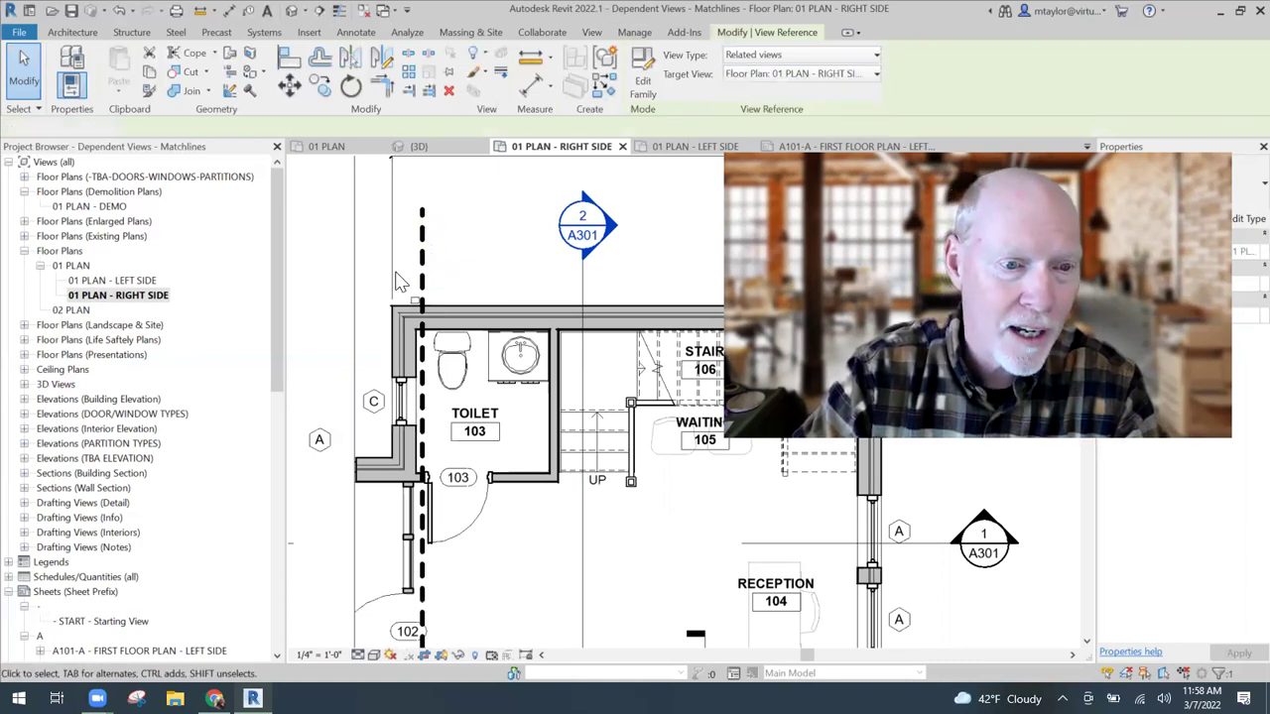
- In the 01 PLAN - LEFT SIDE view, retarget the view reference on the matchline's Conference Room side to 01 PLAN - LEFT SIDE
{"action": "double_click", "coordinate": [116, 281]}
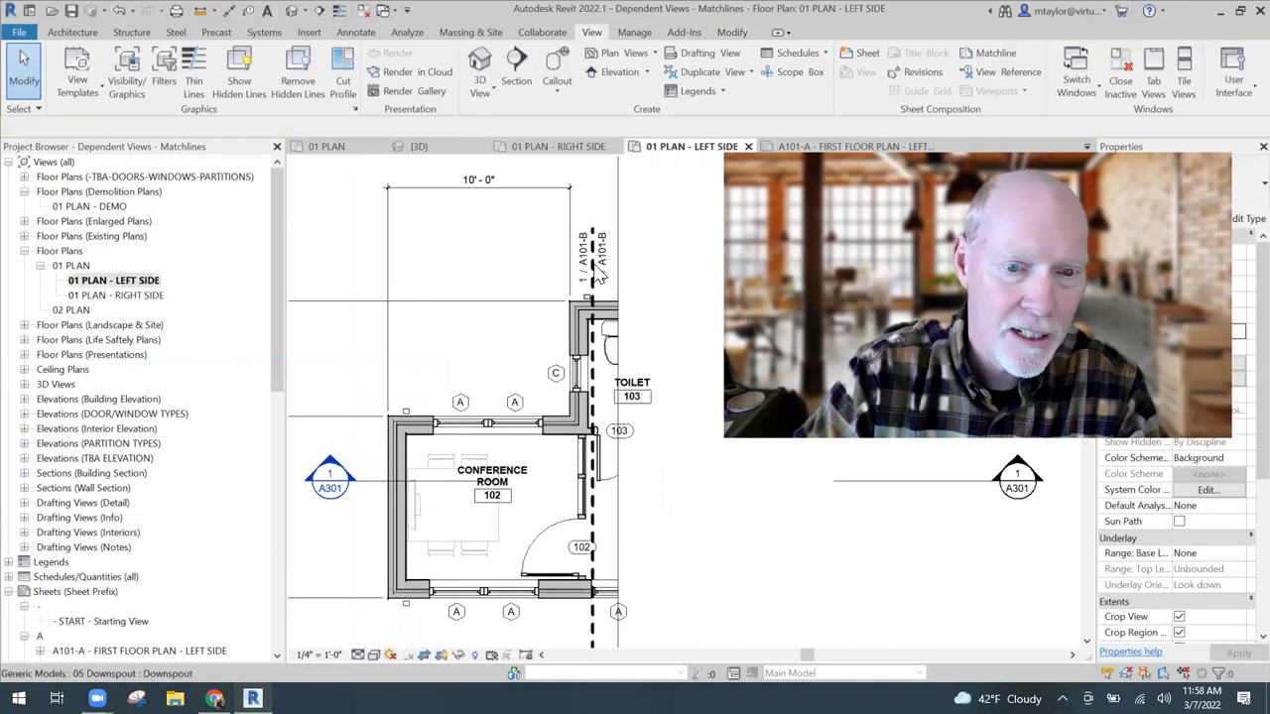
{"action": "scroll", "coordinate": [572, 254], "scroll_direction": "up", "scroll_amount": 3}
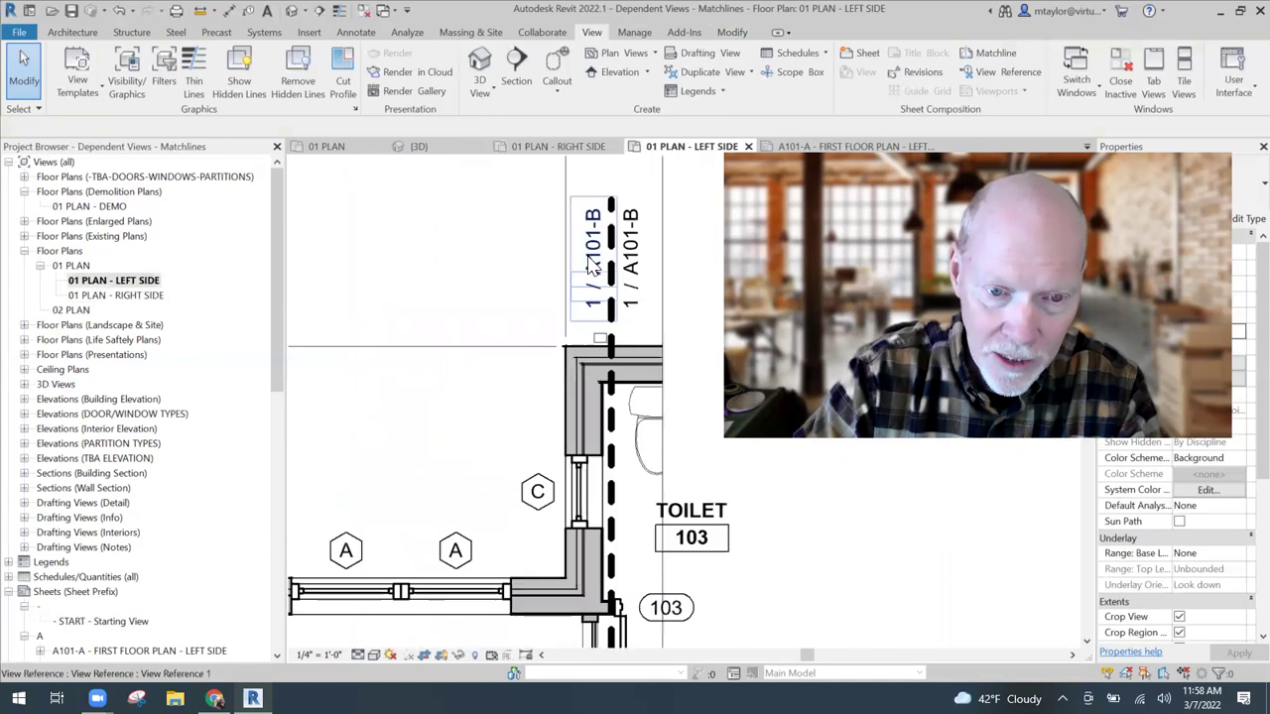
{"action": "left_click", "coordinate": [554, 248]}
{"action": "left_click", "coordinate": [876, 73]}
{"action": "left_click", "coordinate": [833, 111]}
{"action": "key", "text": "Escape"}
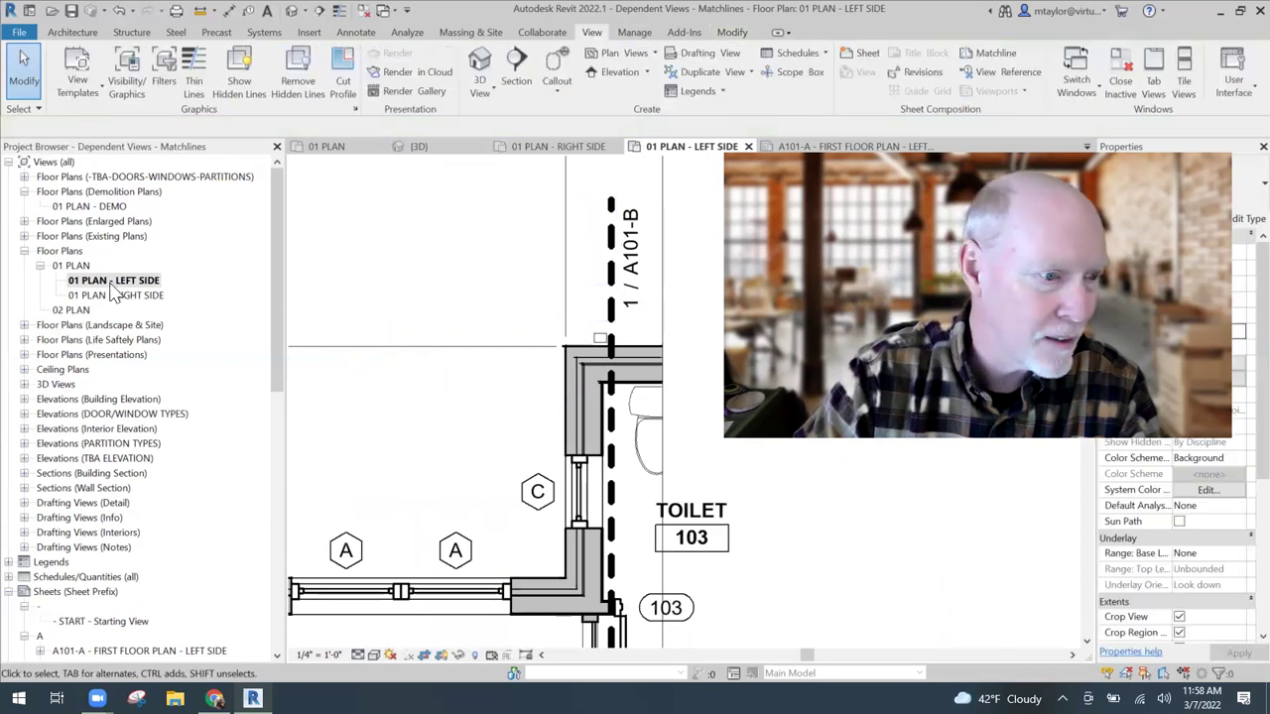
- Compare the view references beside the matchline in 01 PLAN and in its LEFT SIDE and RIGHT SIDE dependent views
{"action": "double_click", "coordinate": [71, 267]}
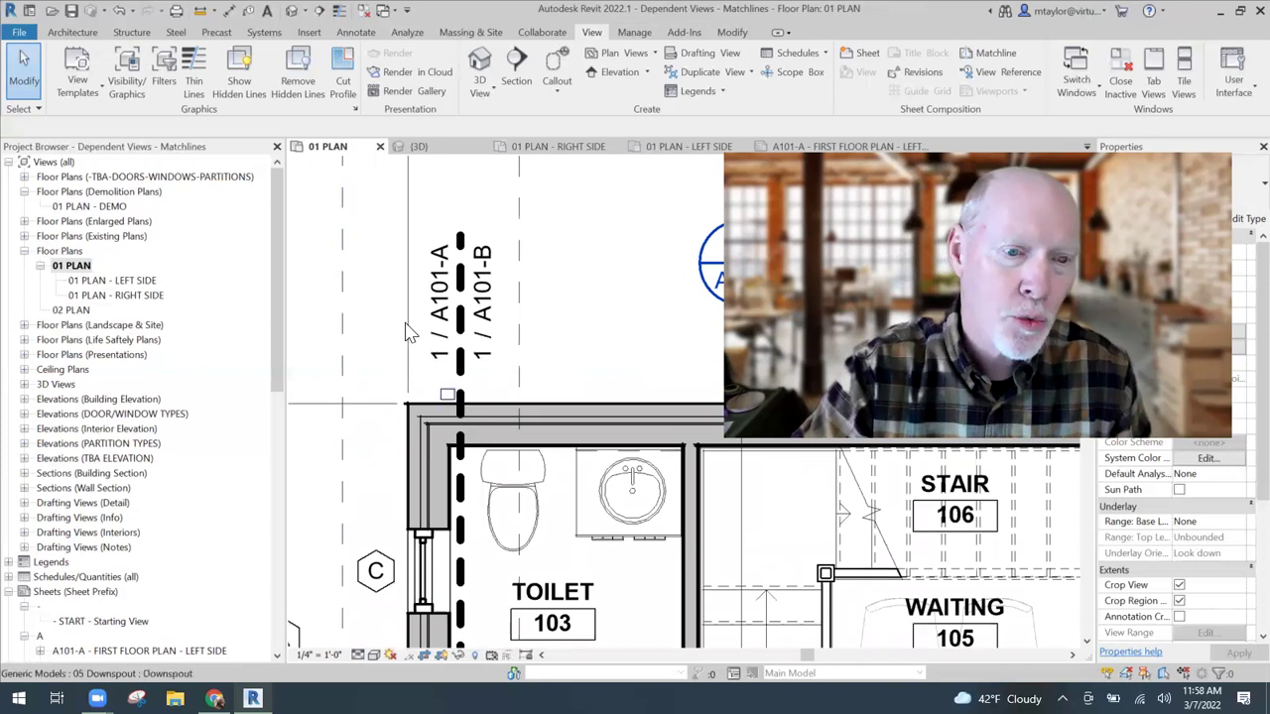
{"action": "scroll", "coordinate": [410, 335], "scroll_direction": "down", "scroll_amount": 2}
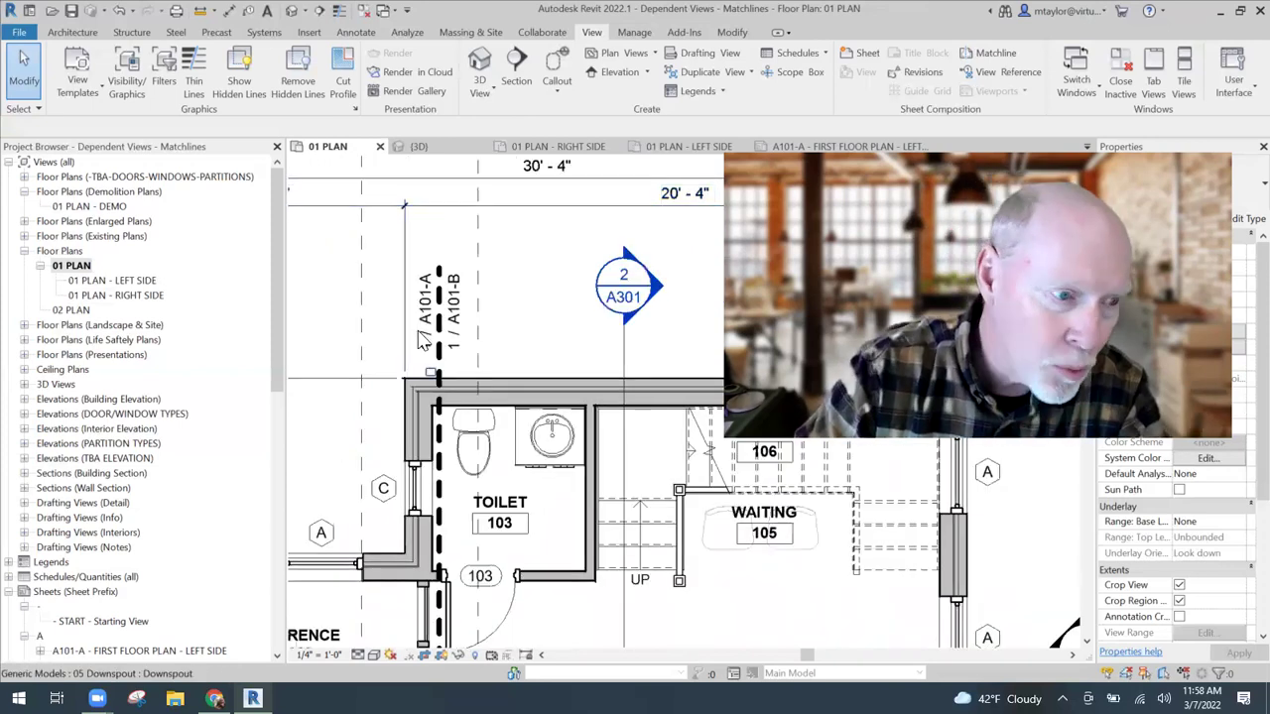
{"action": "double_click", "coordinate": [125, 282]}
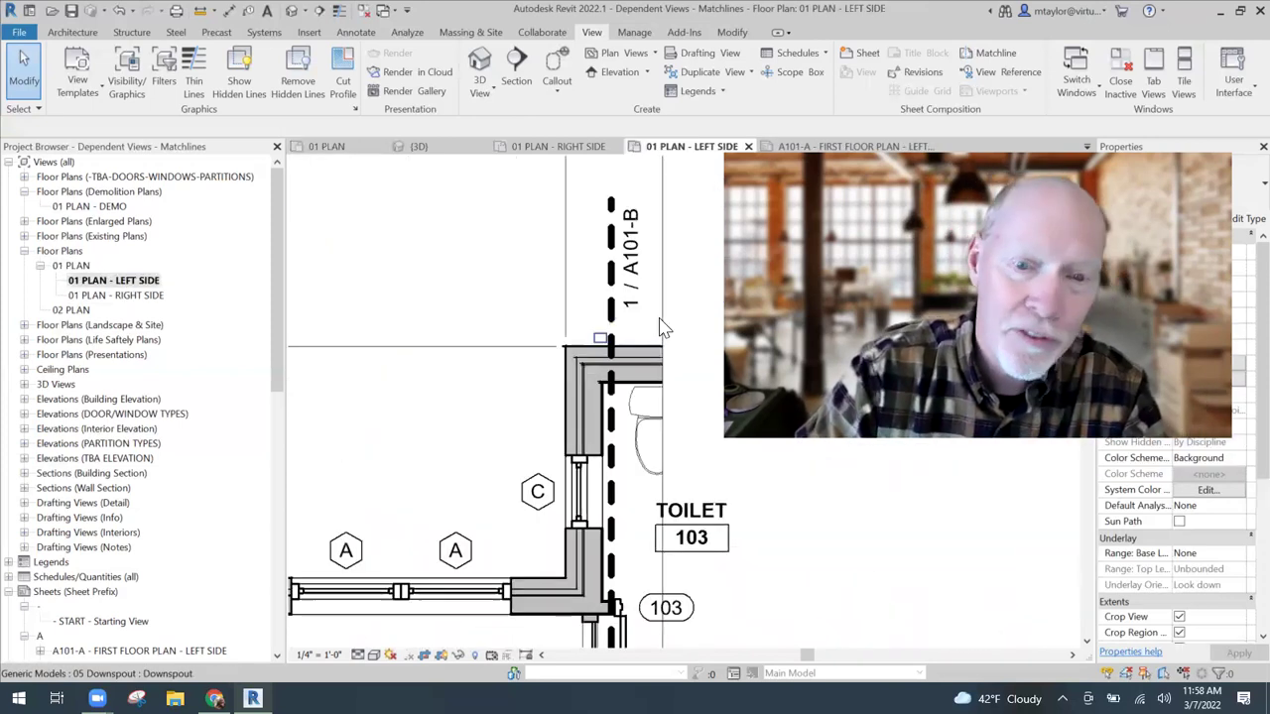
{"action": "scroll", "coordinate": [476, 290], "scroll_direction": "down", "scroll_amount": 2}
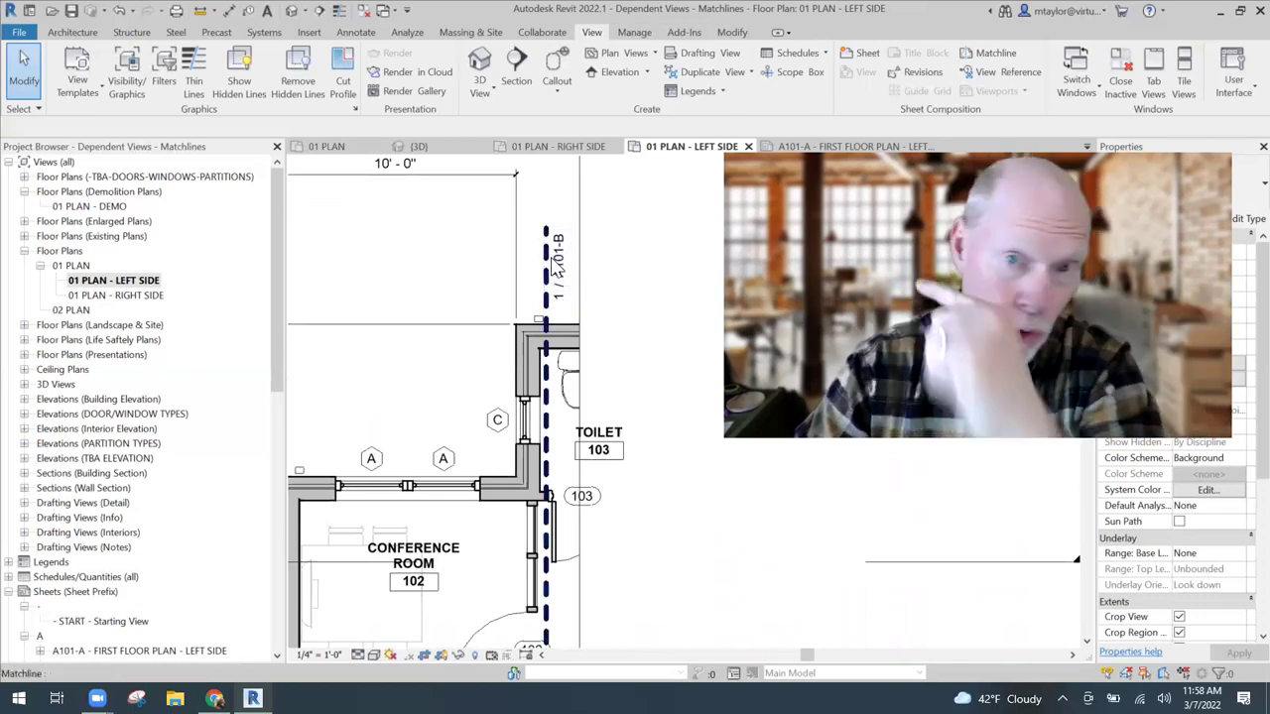
{"action": "double_click", "coordinate": [139, 296]}
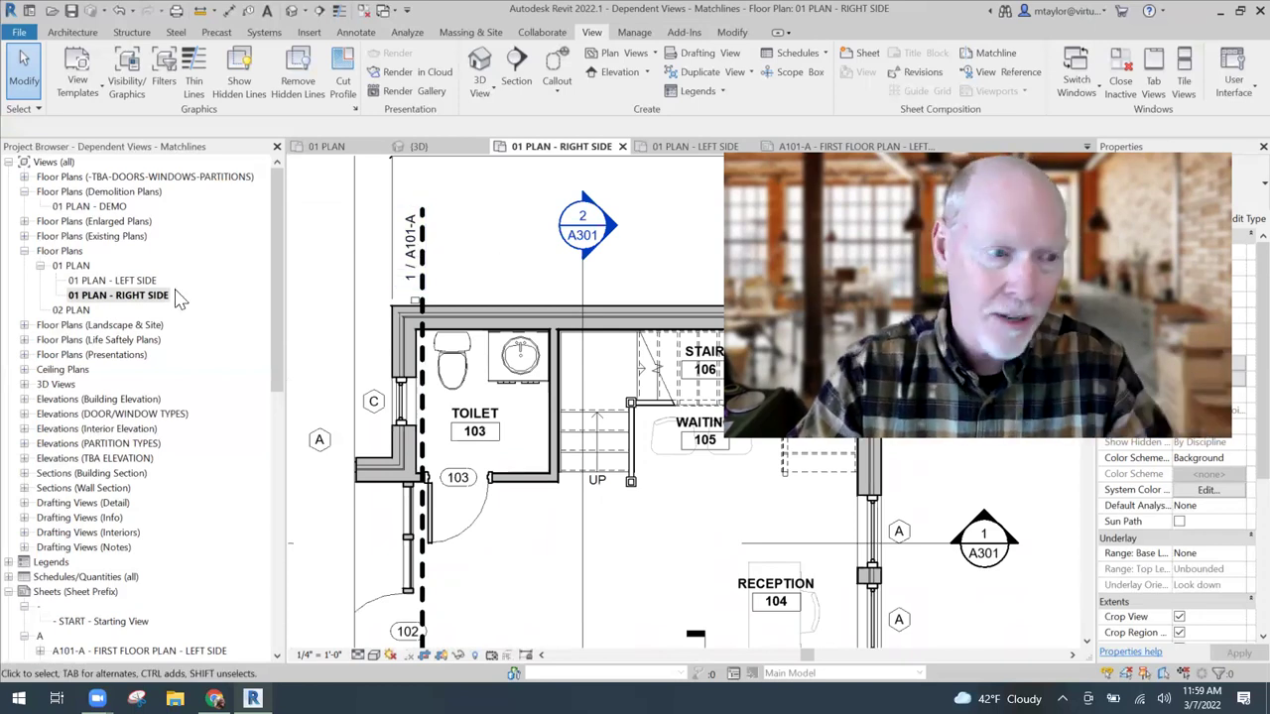
- In 01 PLAN, select each of the two view references beside the matchline and check its target view
{"action": "key", "text": "ctrl+Tab"}
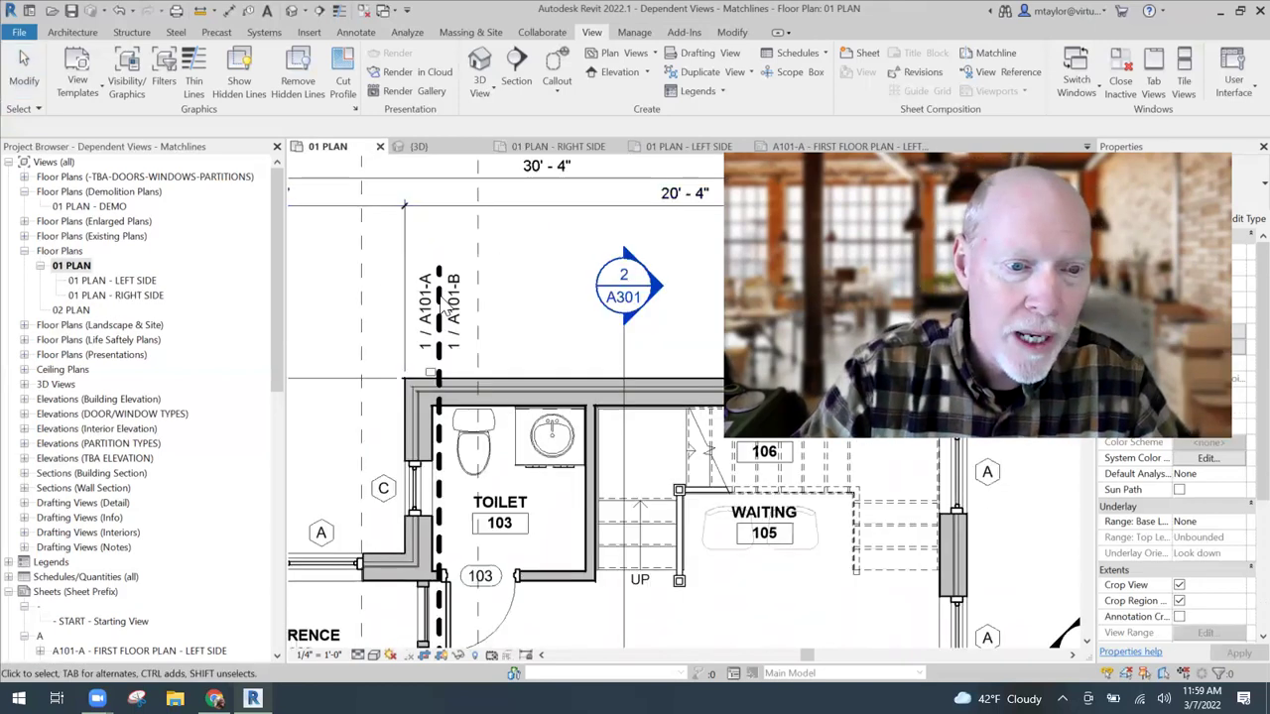
{"action": "scroll", "coordinate": [441, 310], "scroll_direction": "down", "scroll_amount": 2}
{"action": "scroll", "coordinate": [439, 317], "scroll_direction": "down", "scroll_amount": 2}
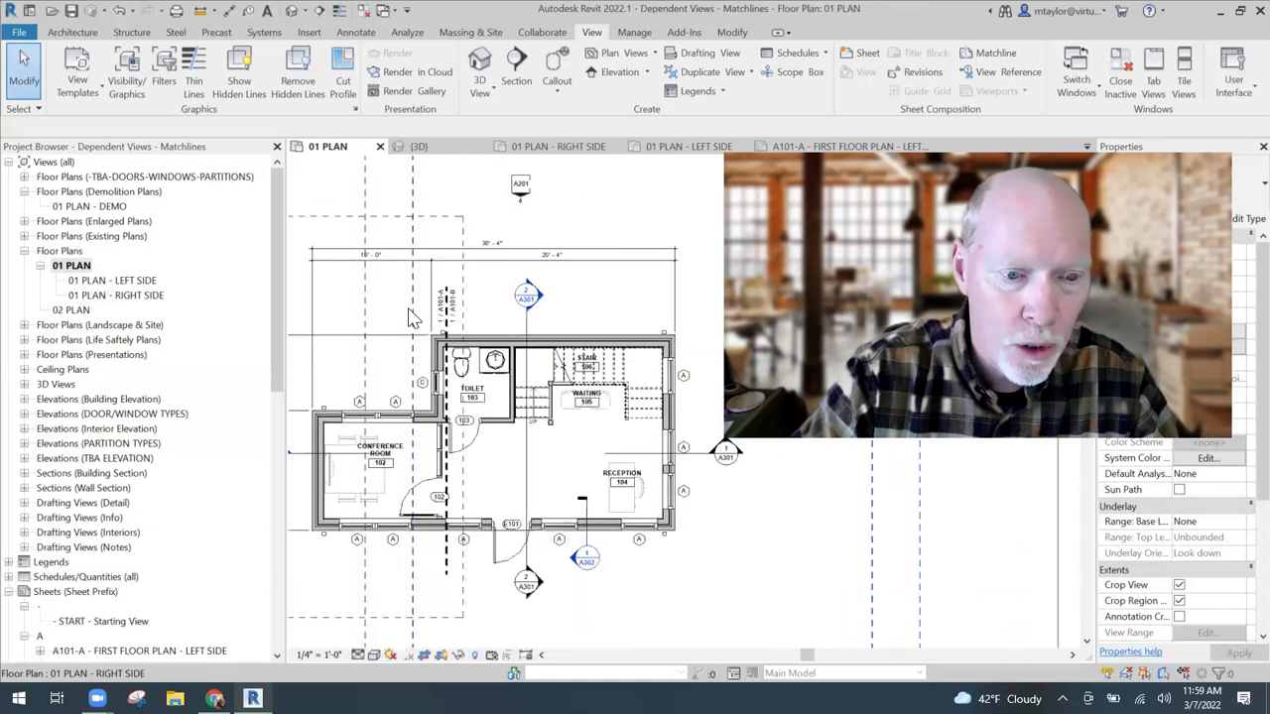
{"action": "scroll", "coordinate": [543, 312], "scroll_direction": "up", "scroll_amount": 2}
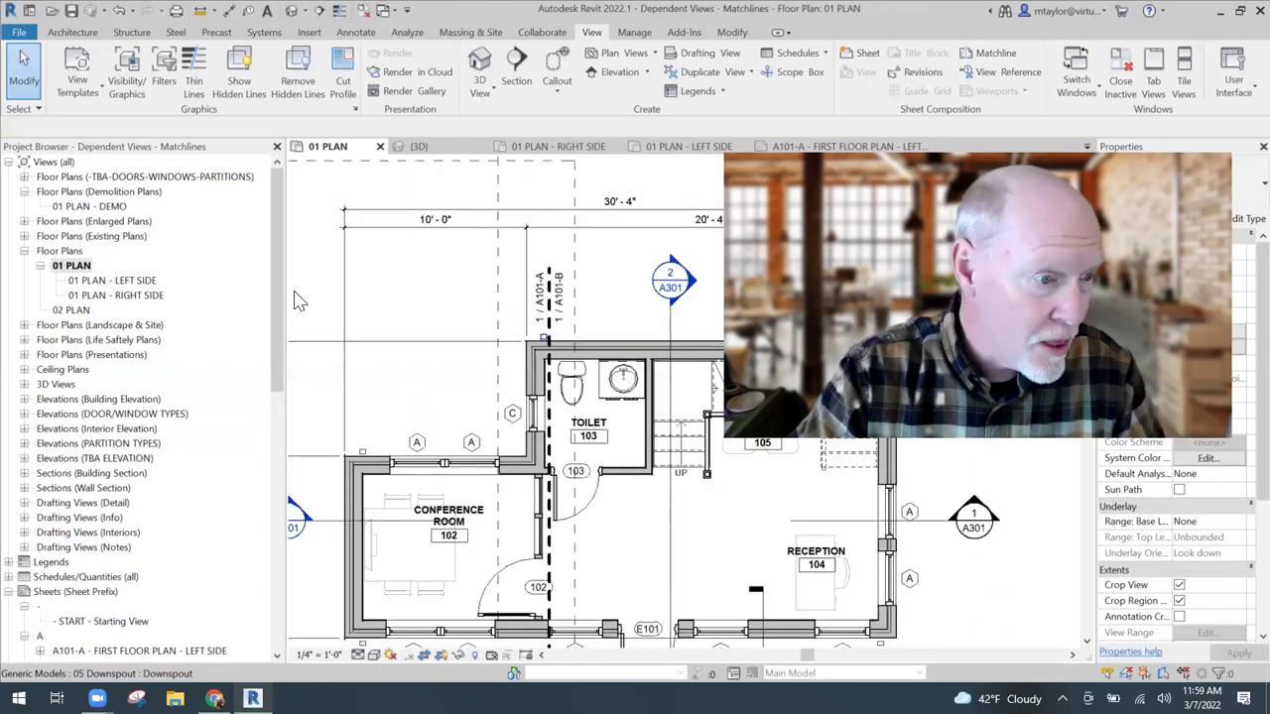
{"action": "scroll", "coordinate": [313, 286], "scroll_direction": "up", "scroll_amount": 1}
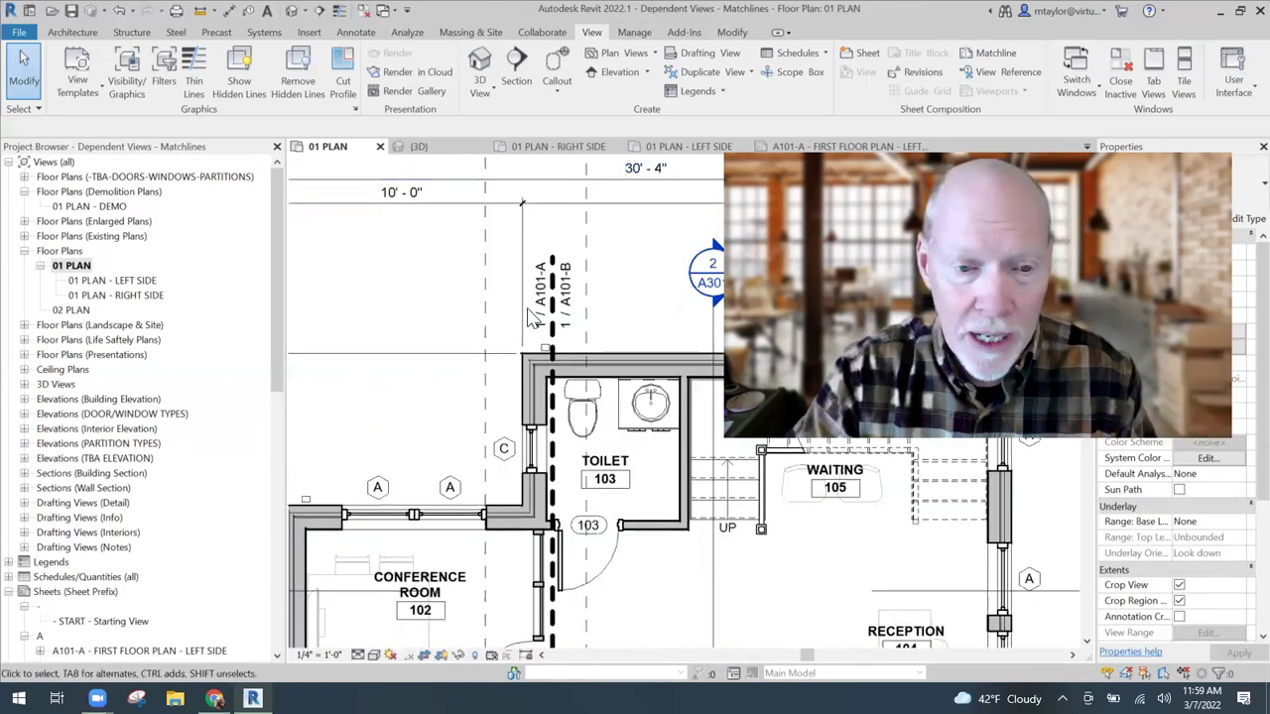
{"action": "left_click", "coordinate": [536, 382]}
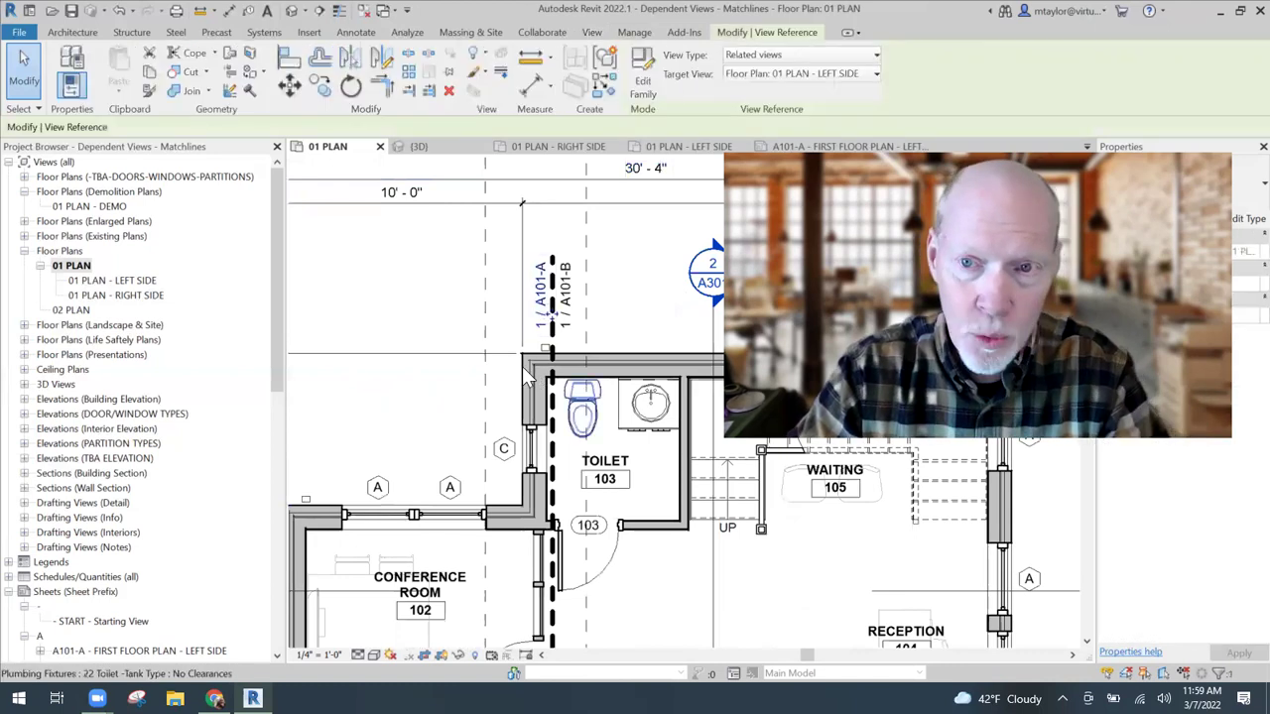
{"action": "scroll", "coordinate": [533, 355], "scroll_direction": "down", "scroll_amount": 1}
{"action": "scroll", "coordinate": [556, 316], "scroll_direction": "down", "scroll_amount": 1}
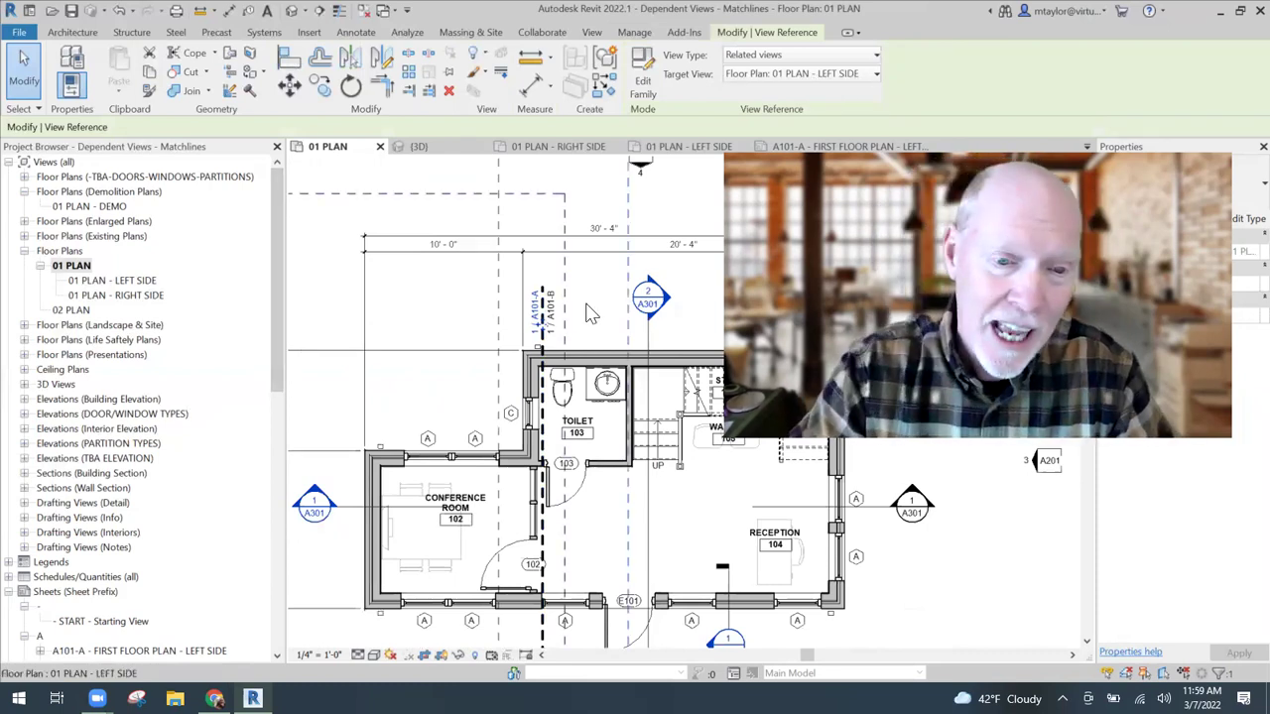
{"action": "scroll", "coordinate": [557, 312], "scroll_direction": "up", "scroll_amount": 3}
{"action": "left_click", "coordinate": [556, 312]}
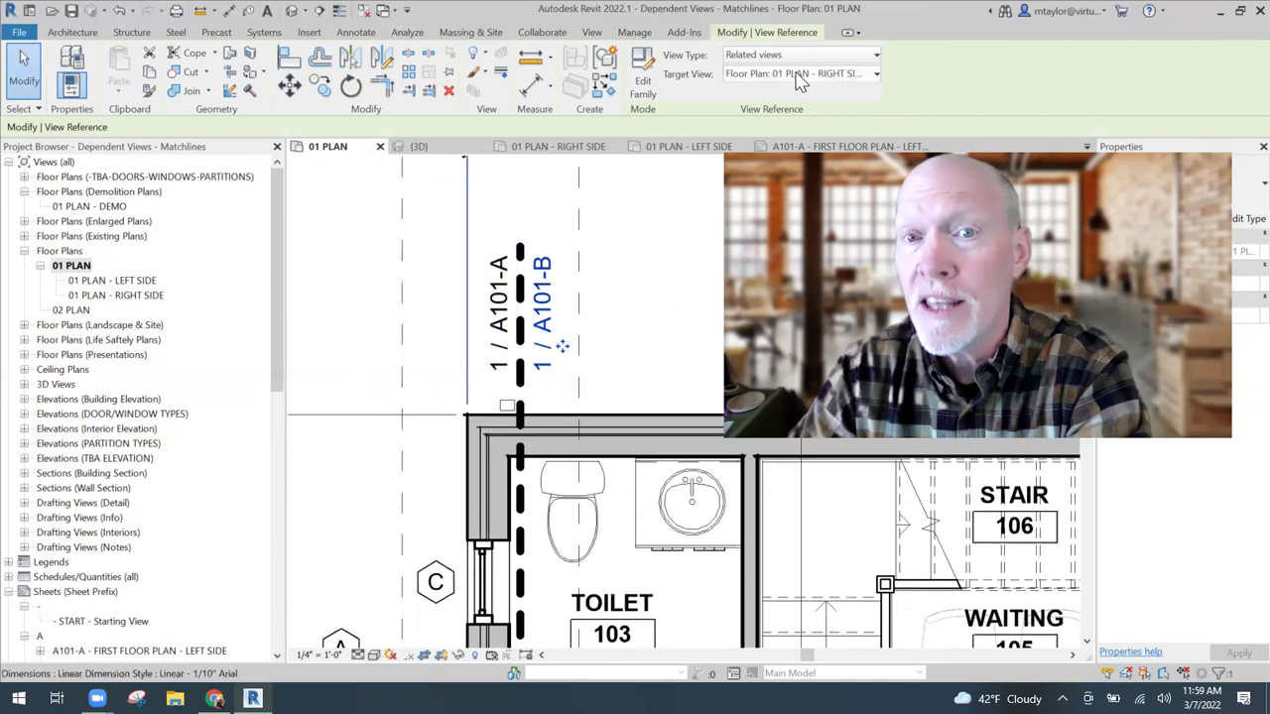
{"action": "left_click", "coordinate": [661, 271]}
{"action": "scroll", "coordinate": [607, 266], "scroll_direction": "down", "scroll_amount": 3}
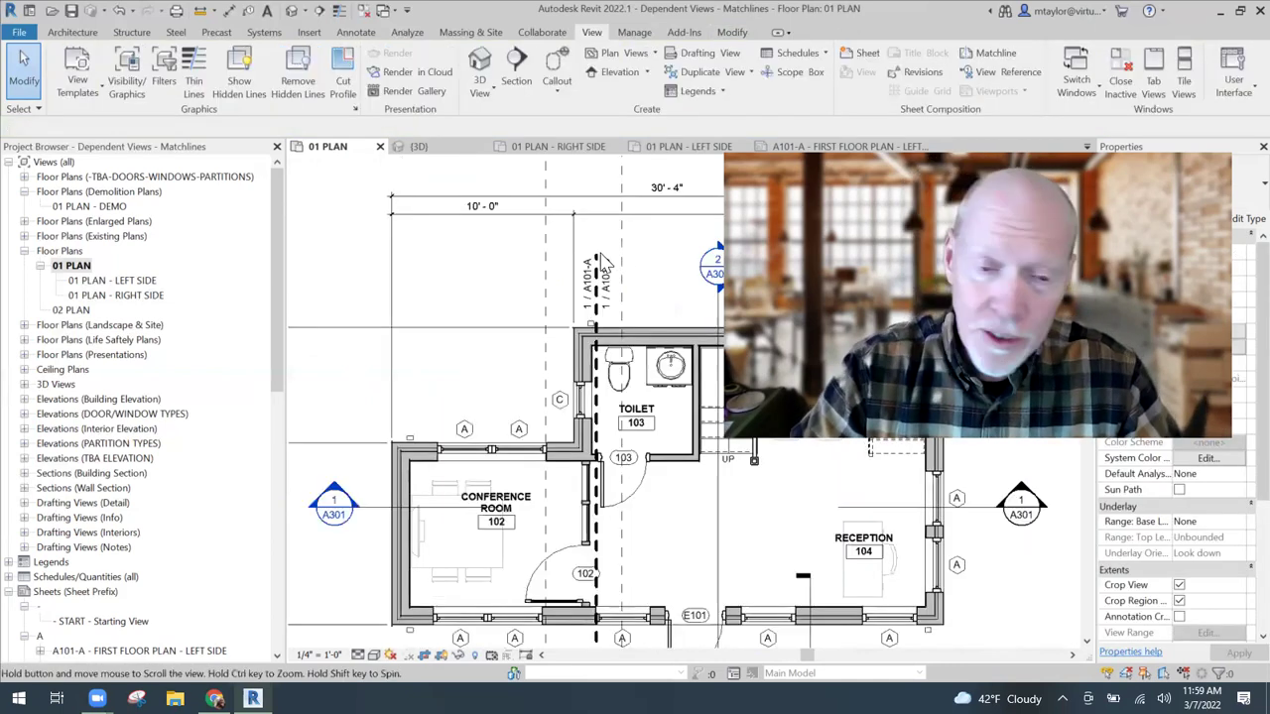
{"action": "middle_click_drag", "start_coordinate": [603, 255], "coordinate": [547, 256]}
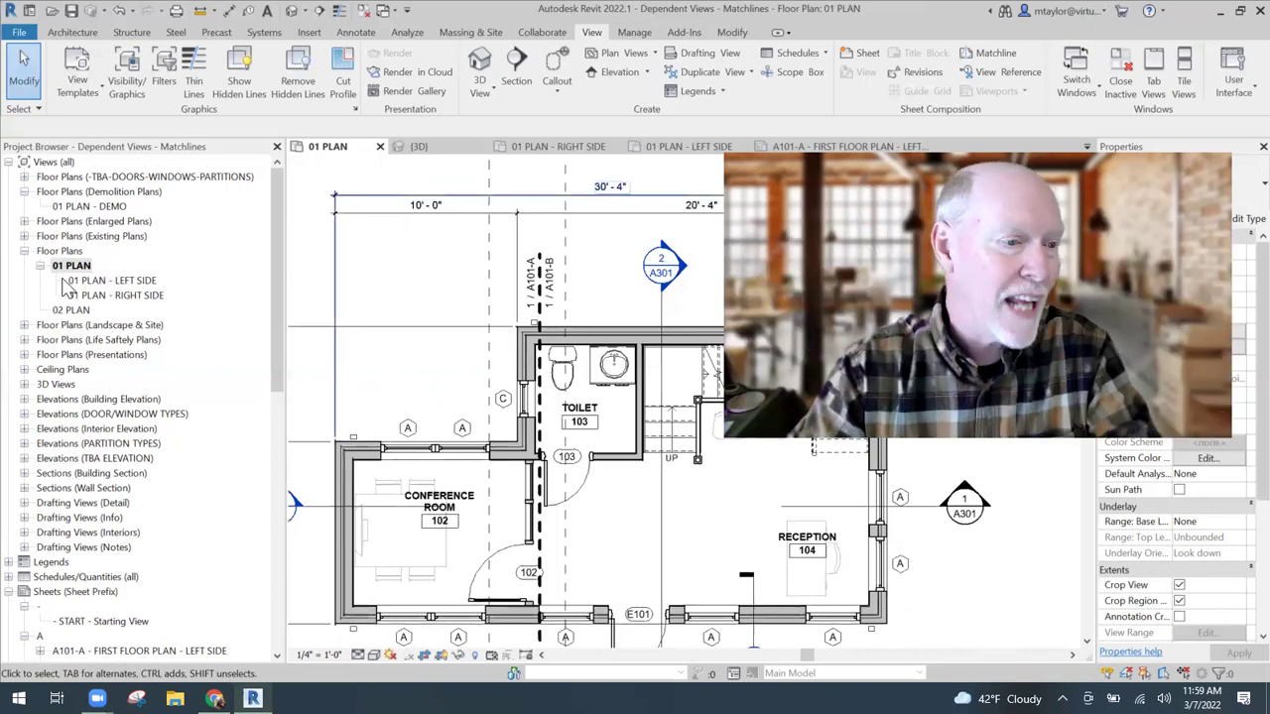
- Recheck the matchline's view reference in the 01 PLAN - LEFT SIDE view and in the 01 PLAN - RIGHT SIDE view
{"action": "key", "text": "ctrl+Tab"}
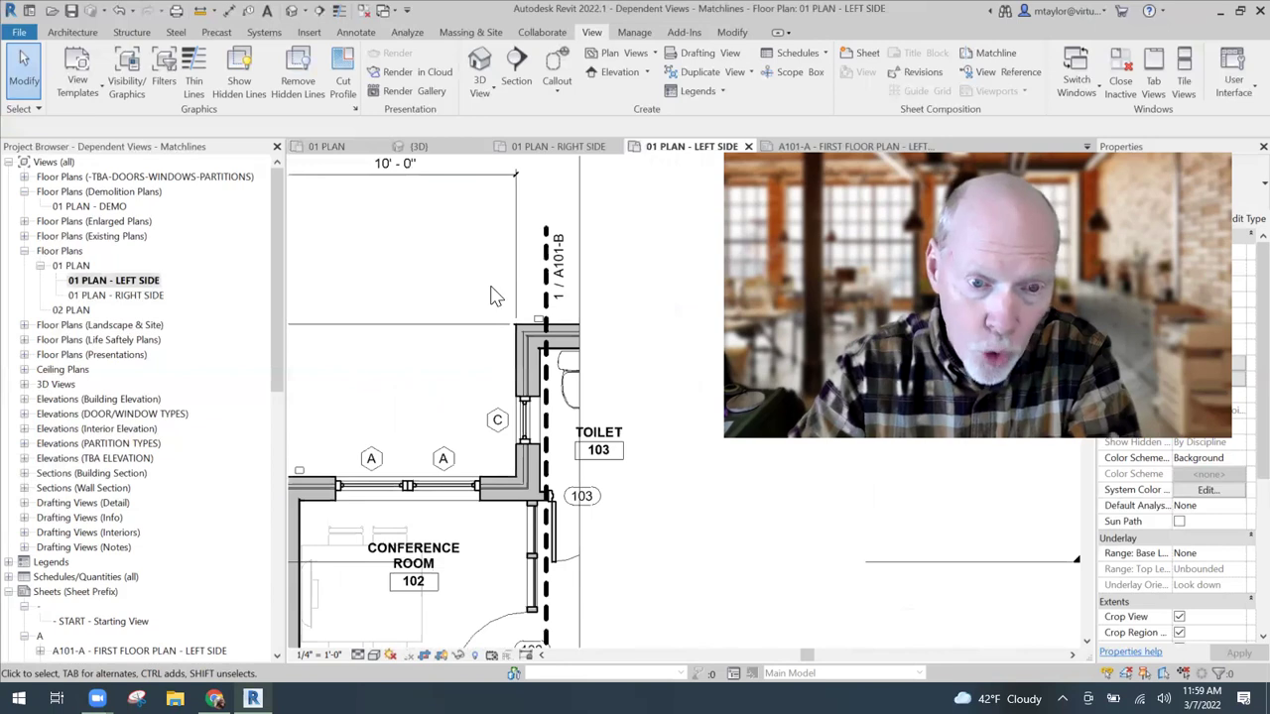
{"action": "left_click", "coordinate": [132, 296]}
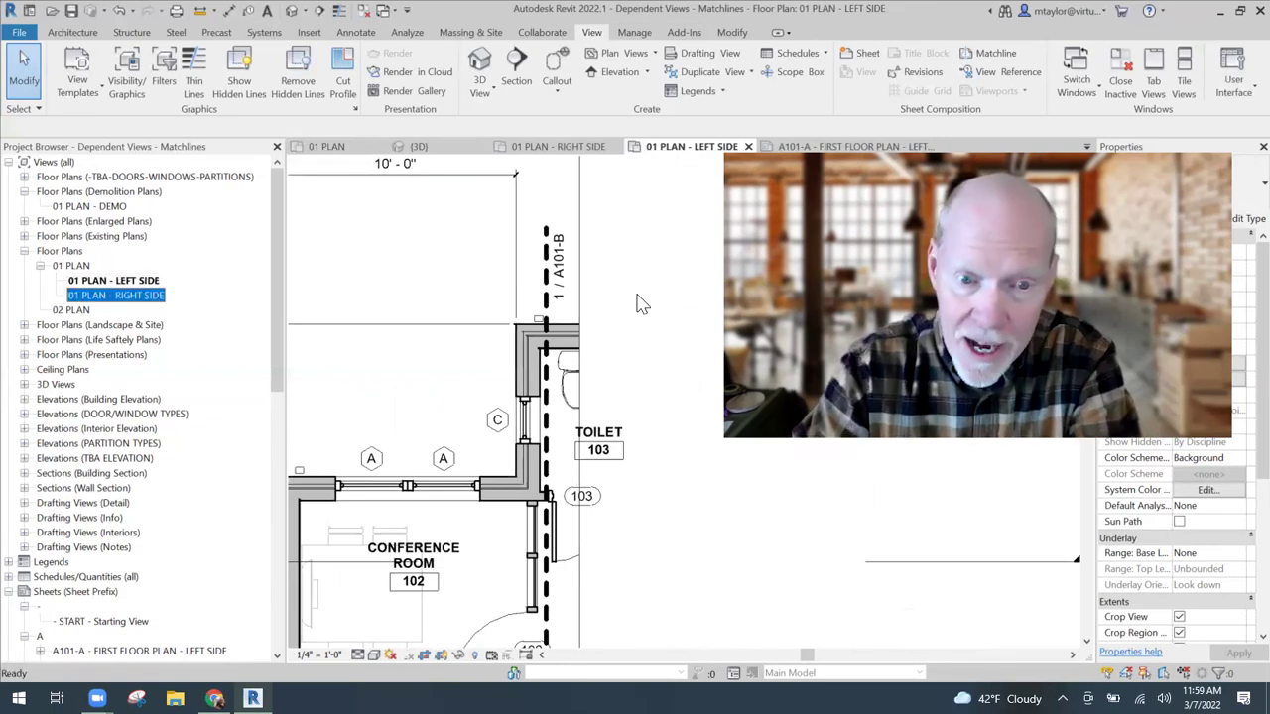
{"action": "key", "text": "ctrl+Tab"}
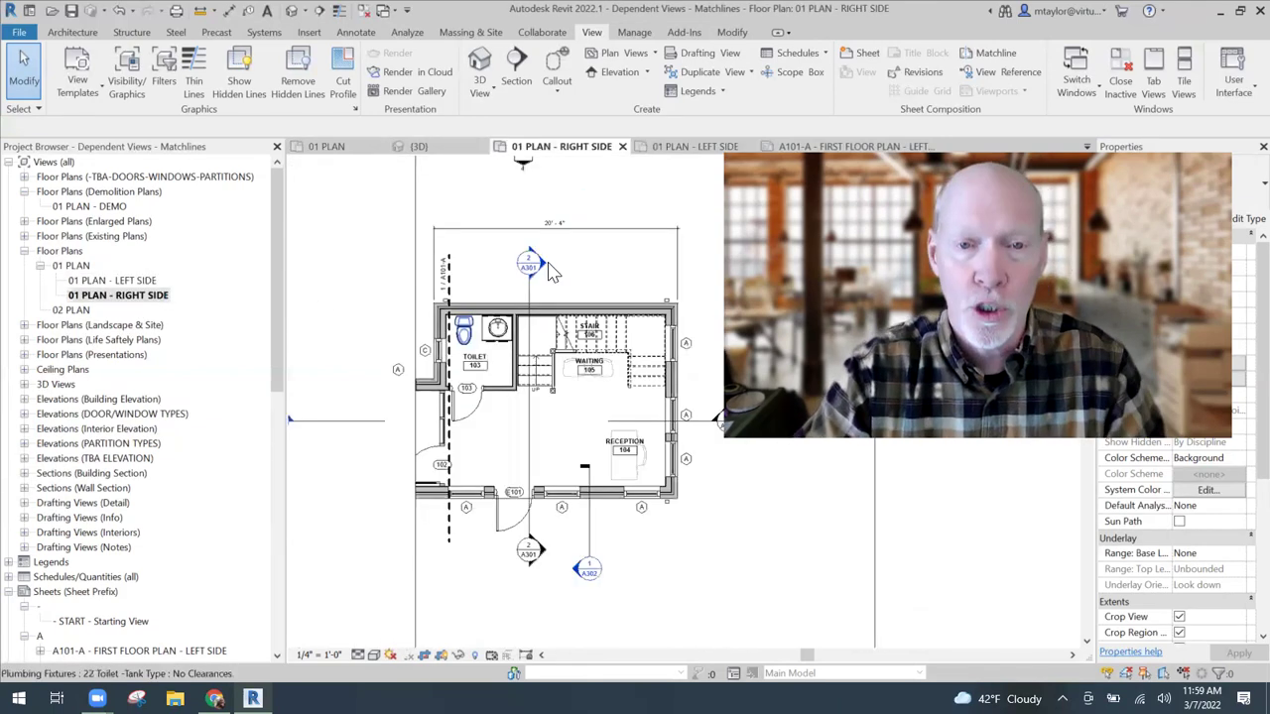
{"action": "scroll", "coordinate": [536, 266], "scroll_direction": "up", "scroll_amount": 2}
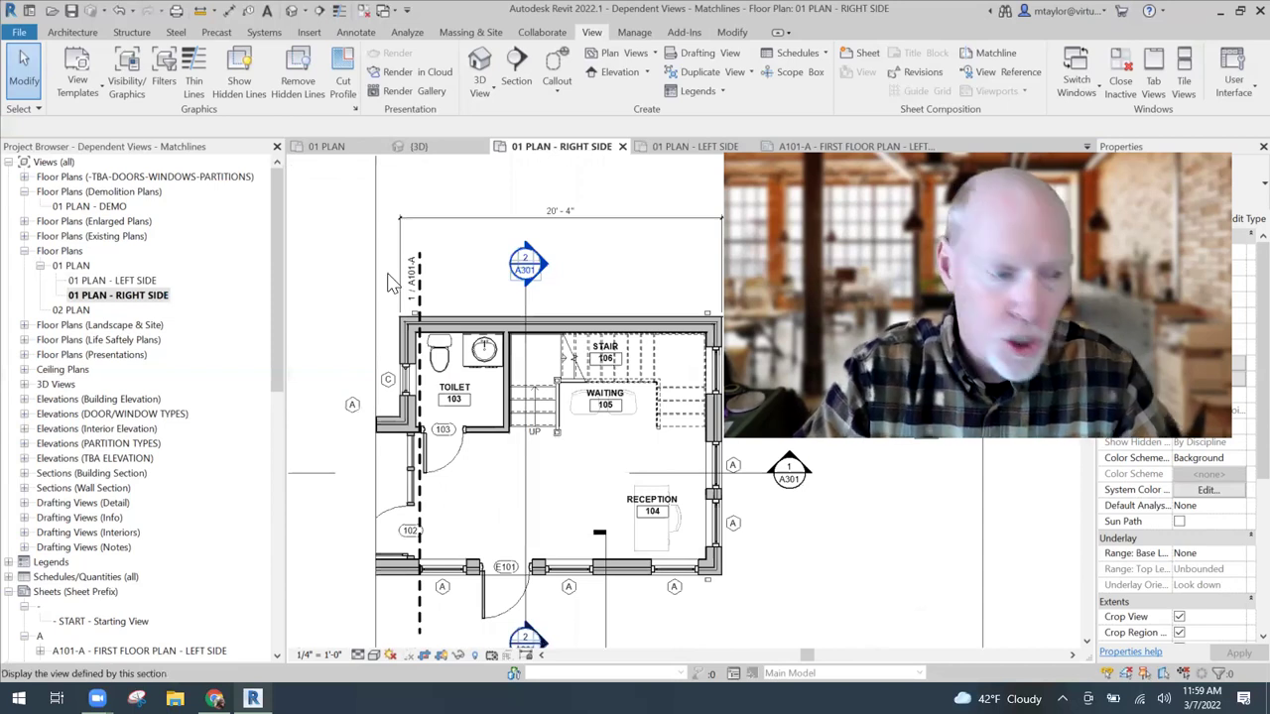
- Examine the matchline and view reference on sheet A101-A - FIRST FLOOR PLAN - LEFT SIDE, and return to 01 PLAN
{"action": "double_click", "coordinate": [132, 651]}
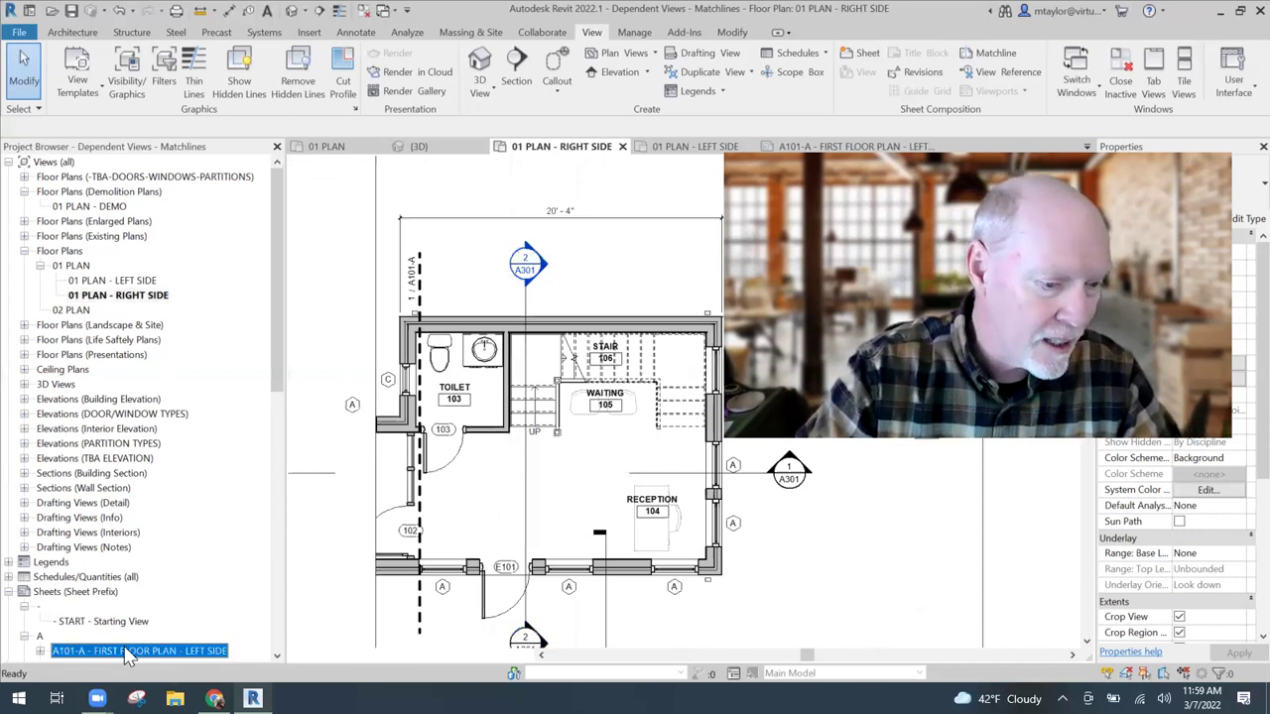
{"action": "scroll", "coordinate": [555, 327], "scroll_direction": "up", "scroll_amount": 3}
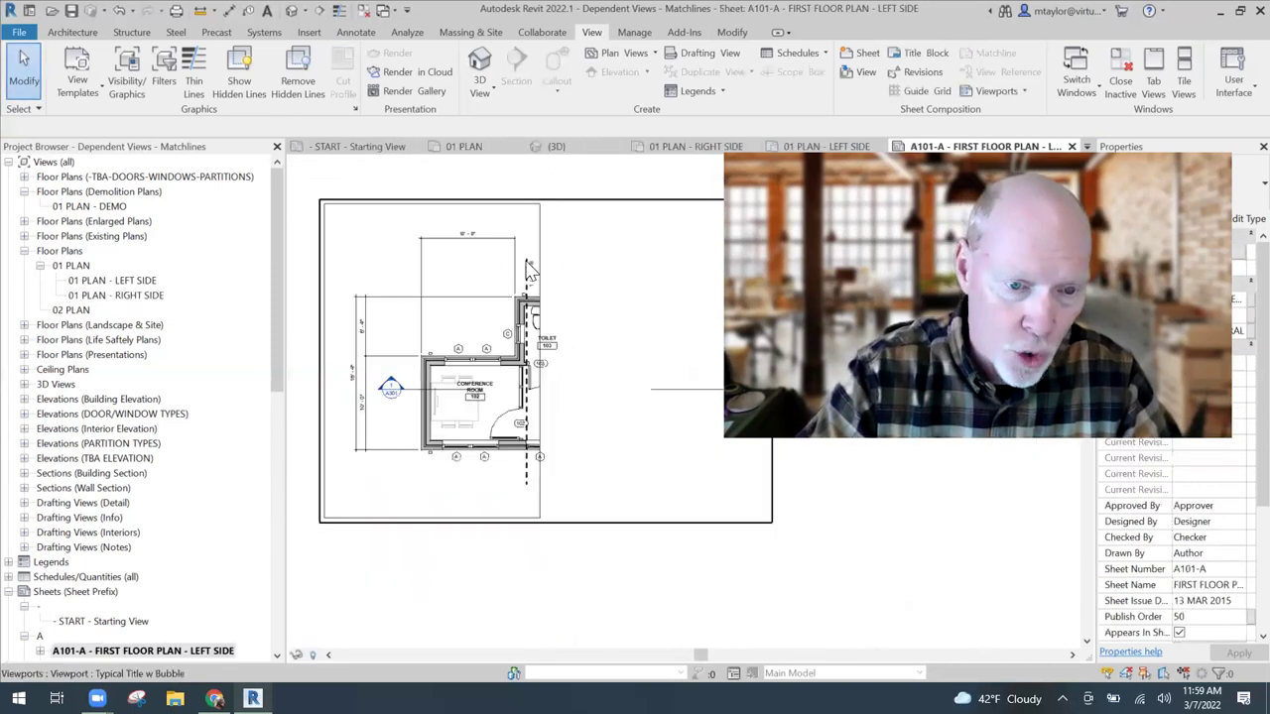
{"action": "scroll", "coordinate": [425, 495], "scroll_direction": "up", "scroll_amount": 2}
{"action": "scroll", "coordinate": [433, 512], "scroll_direction": "down", "scroll_amount": 4}
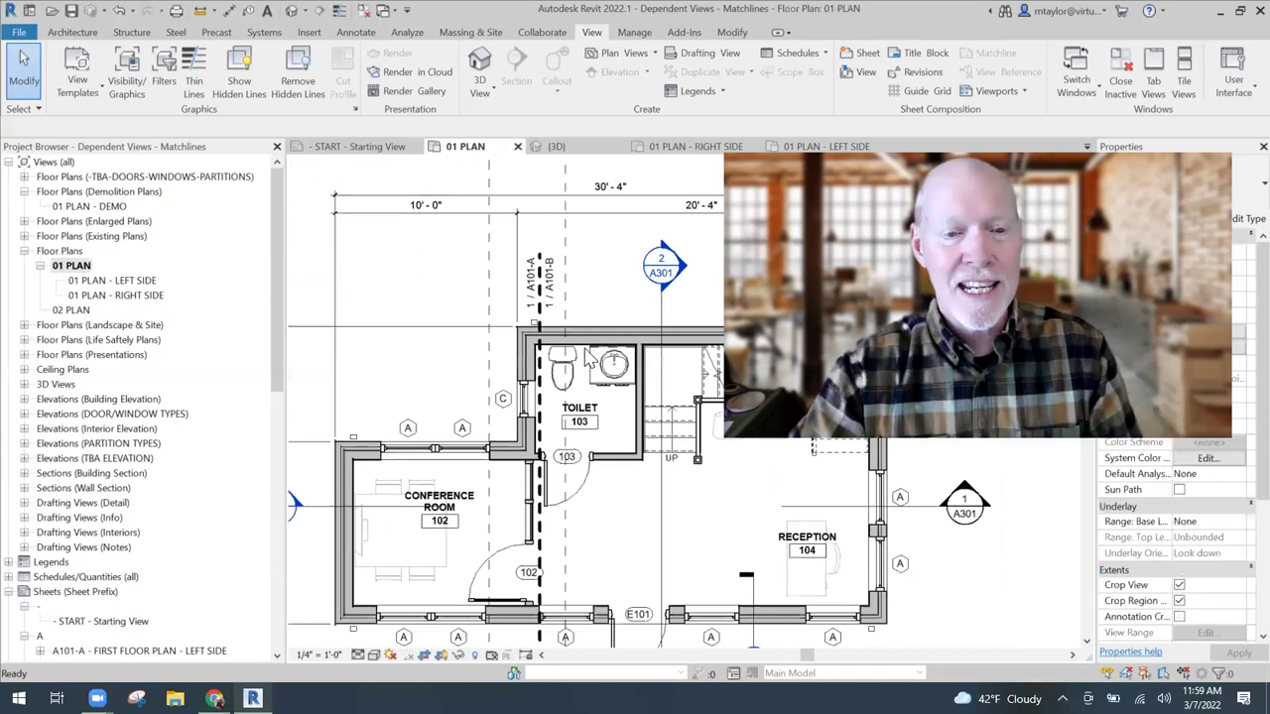
{"action": "scroll", "coordinate": [584, 353], "scroll_direction": "down", "scroll_amount": 1}
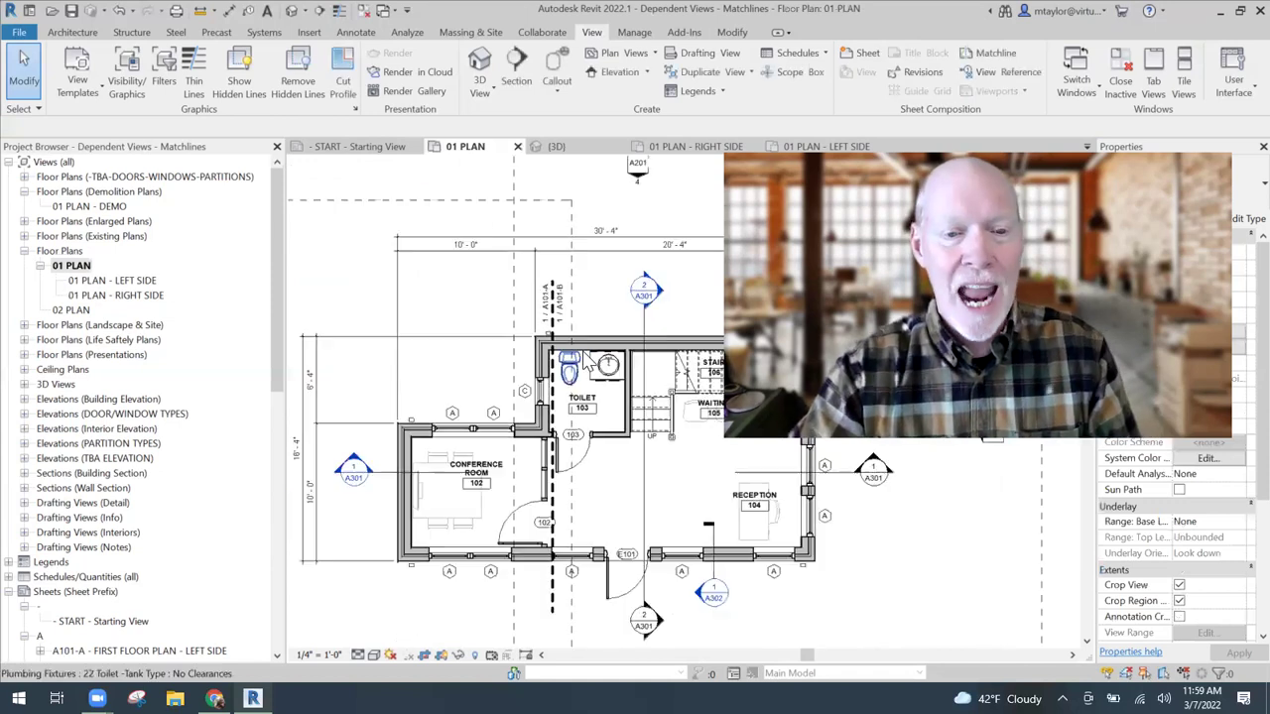
{"action": "scroll", "coordinate": [583, 369], "scroll_direction": "down", "scroll_amount": 2}
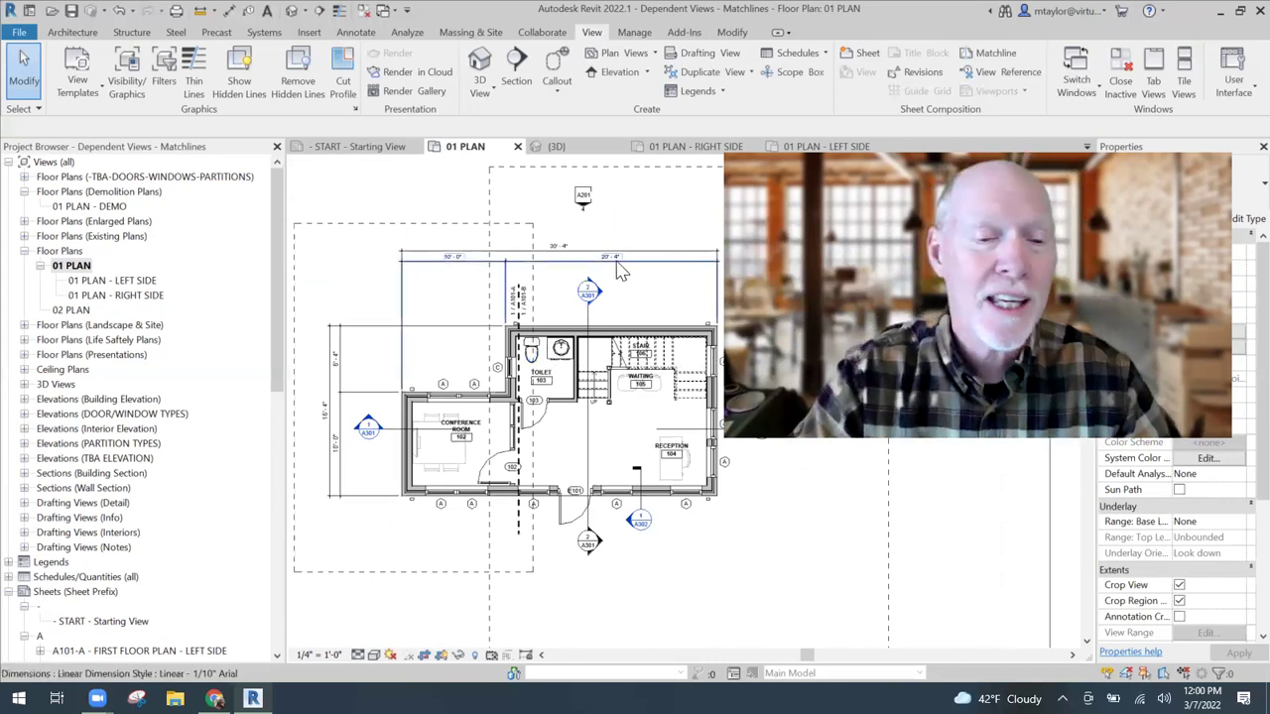
- Open the 01 PLAN - LEFT SIDE view and follow the view reference beside its matchline to 01 PLAN - RIGHT SIDE
{"action": "double_click", "coordinate": [124, 282]}
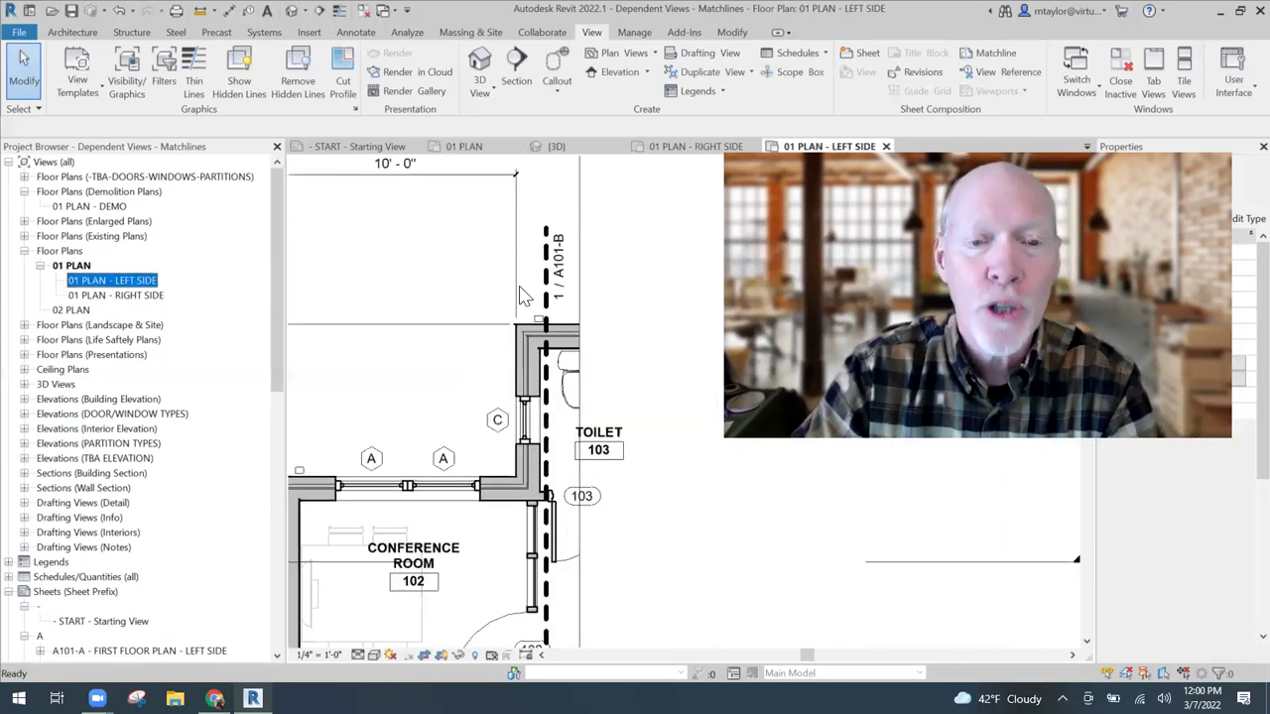
{"action": "scroll", "coordinate": [527, 392], "scroll_direction": "down", "scroll_amount": 5}
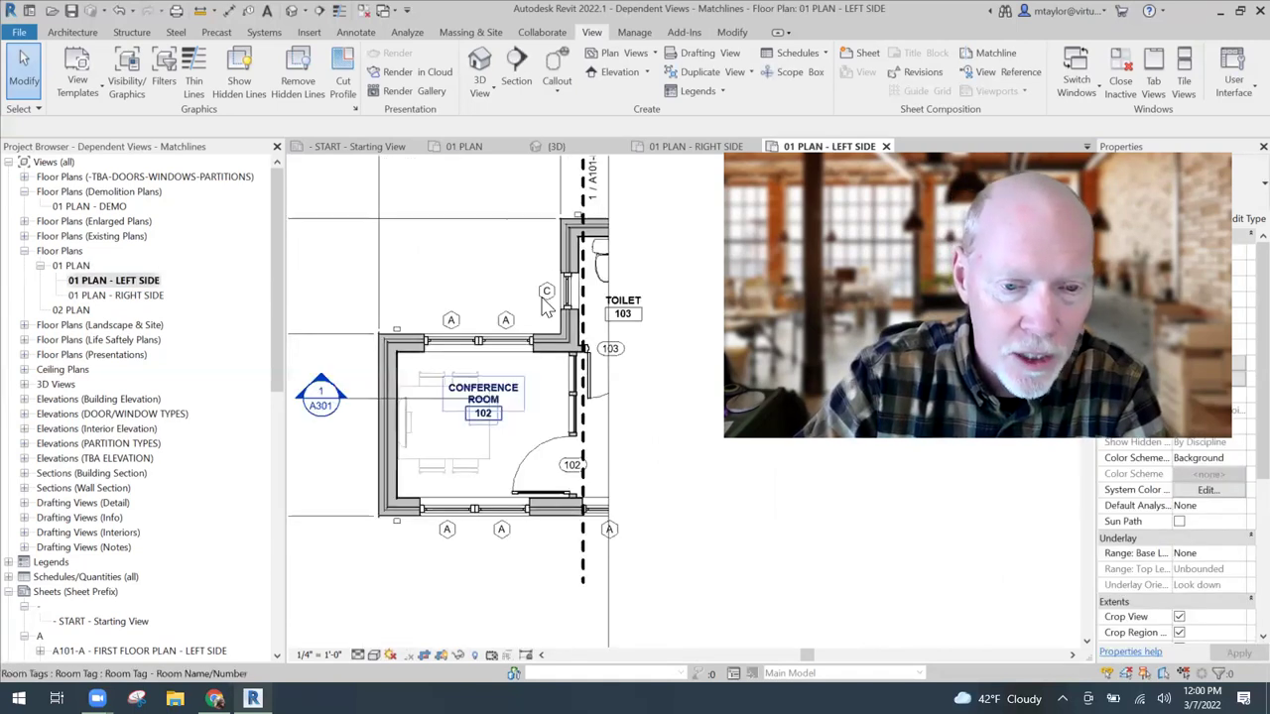
{"action": "scroll", "coordinate": [558, 213], "scroll_direction": "up", "scroll_amount": 6}
{"action": "scroll", "coordinate": [558, 212], "scroll_direction": "up", "scroll_amount": 1}
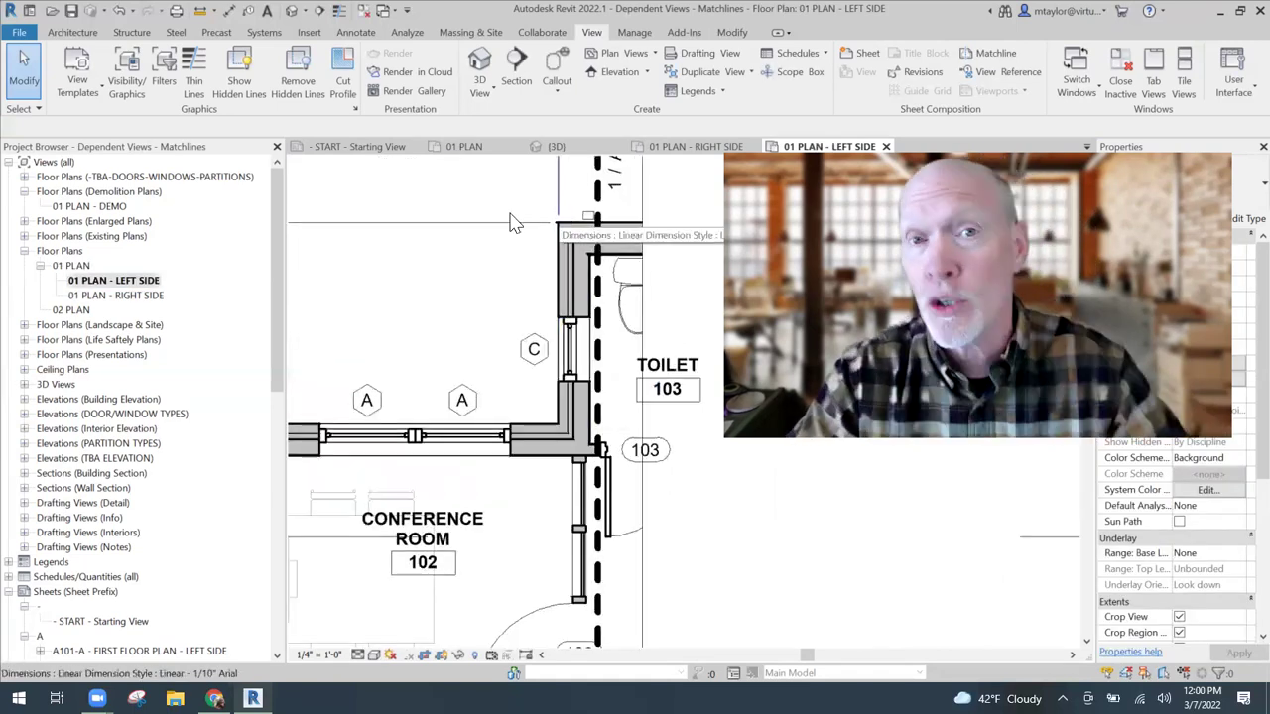
{"action": "middle_click_drag", "start_coordinate": [513, 181], "coordinate": [414, 347]}
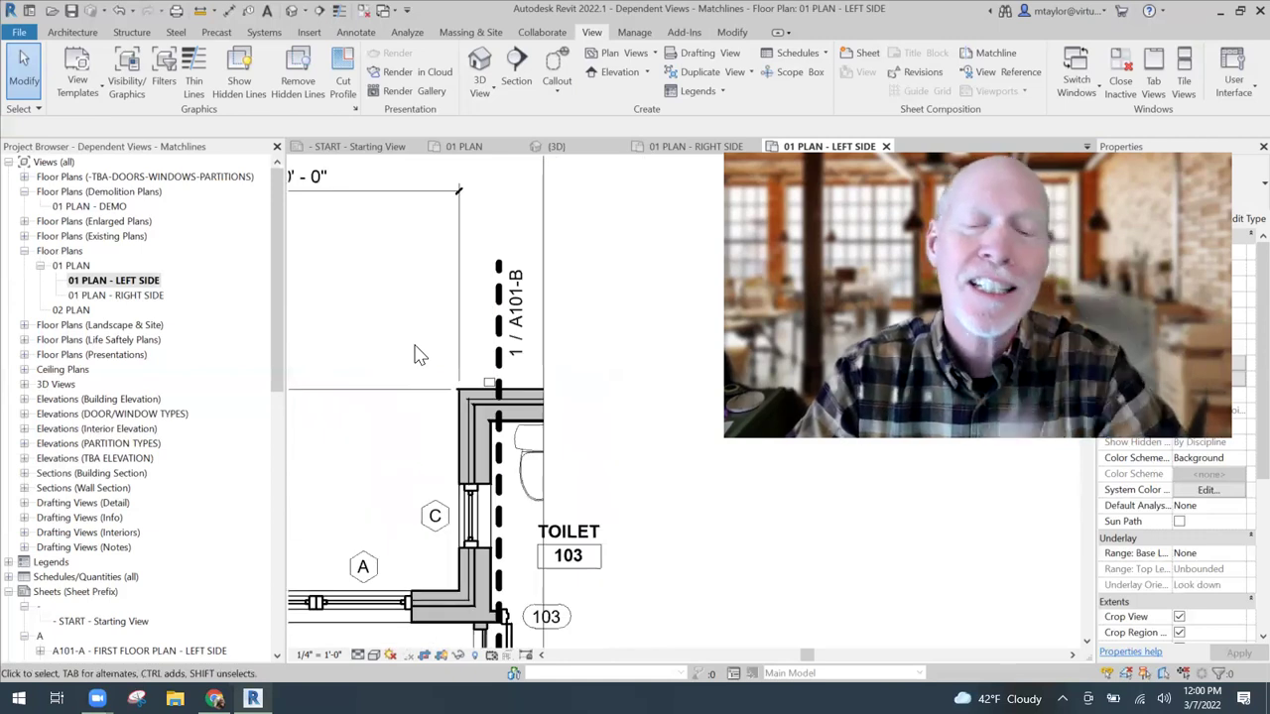
{"action": "double_click", "coordinate": [522, 318]}
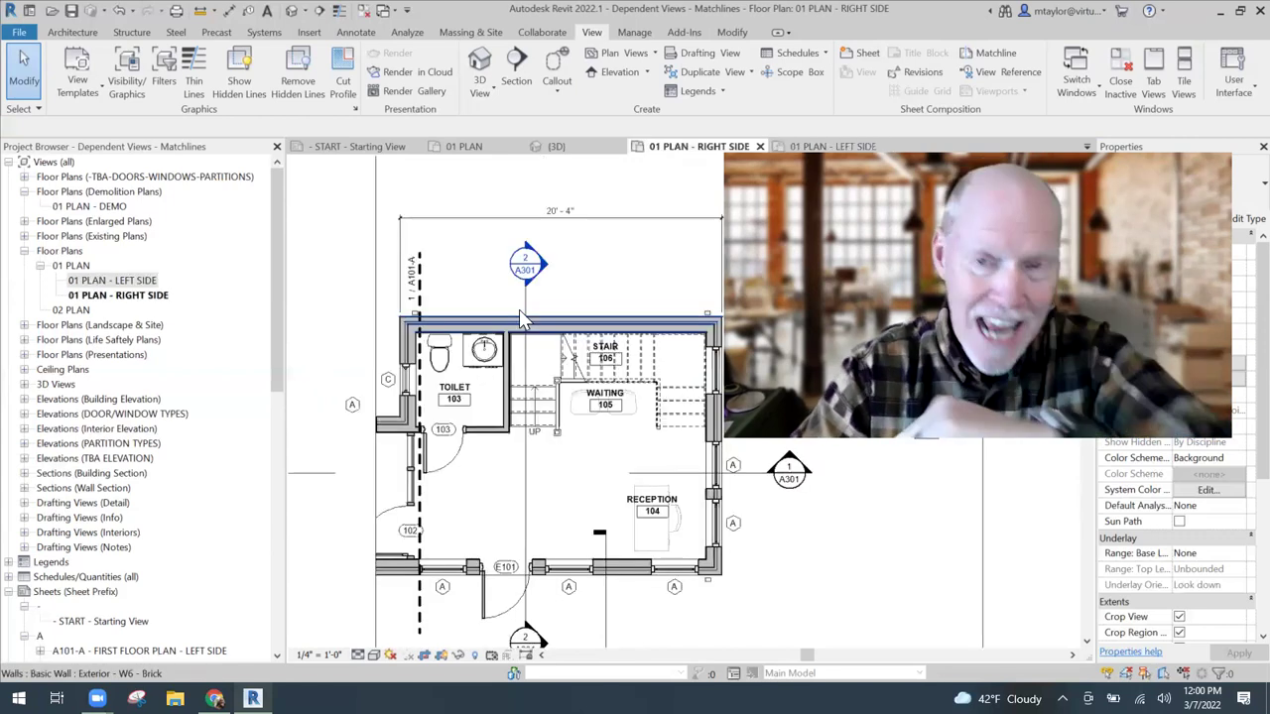
- Look over the right-side plan and follow its 1 / A101-A view reference back to the 01 PLAN - LEFT SIDE view
{"action": "scroll", "coordinate": [536, 397], "scroll_direction": "down", "scroll_amount": 1}
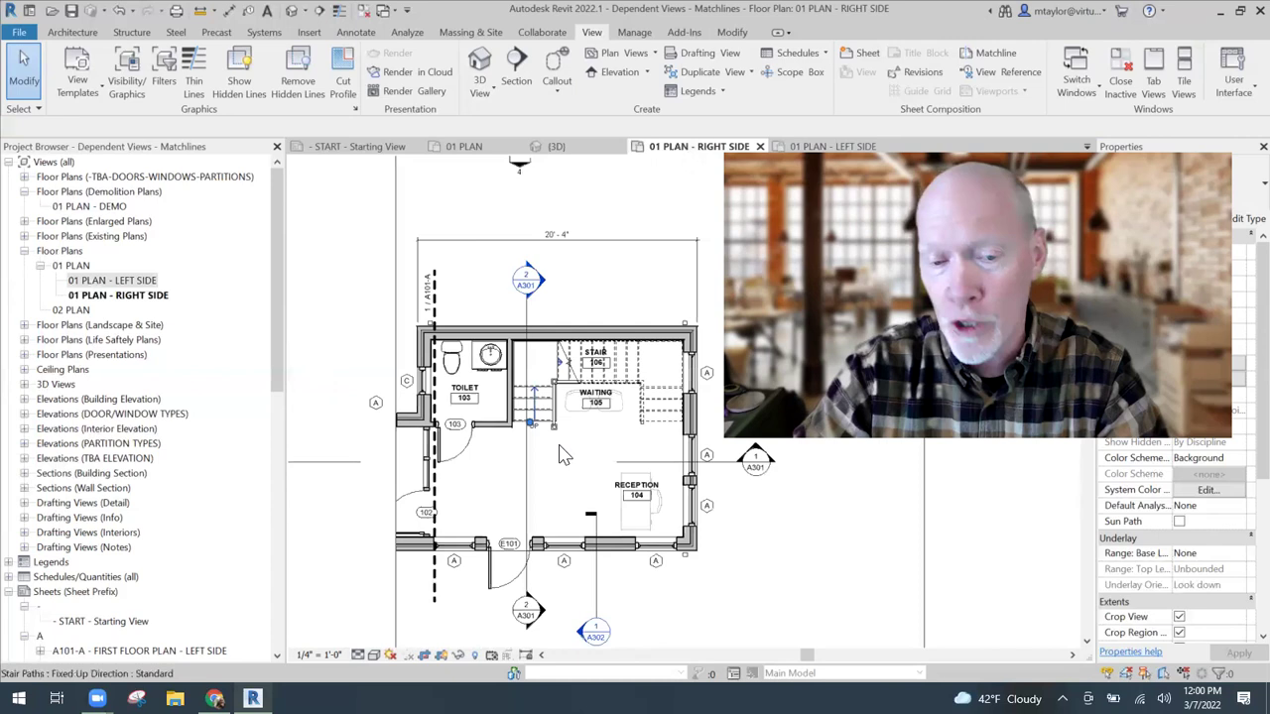
{"action": "scroll", "coordinate": [585, 531], "scroll_direction": "up", "scroll_amount": 3}
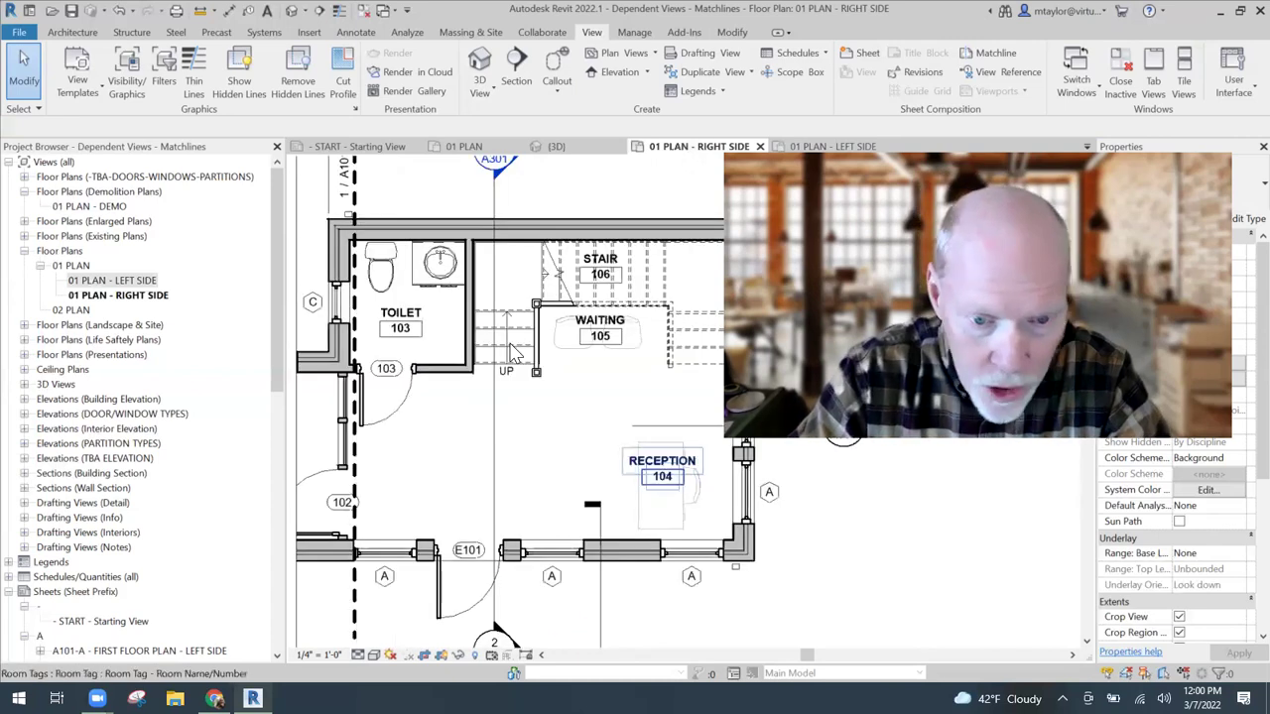
{"action": "left_click", "coordinate": [516, 307]}
{"action": "middle_click_drag", "start_coordinate": [450, 429], "coordinate": [544, 503]}
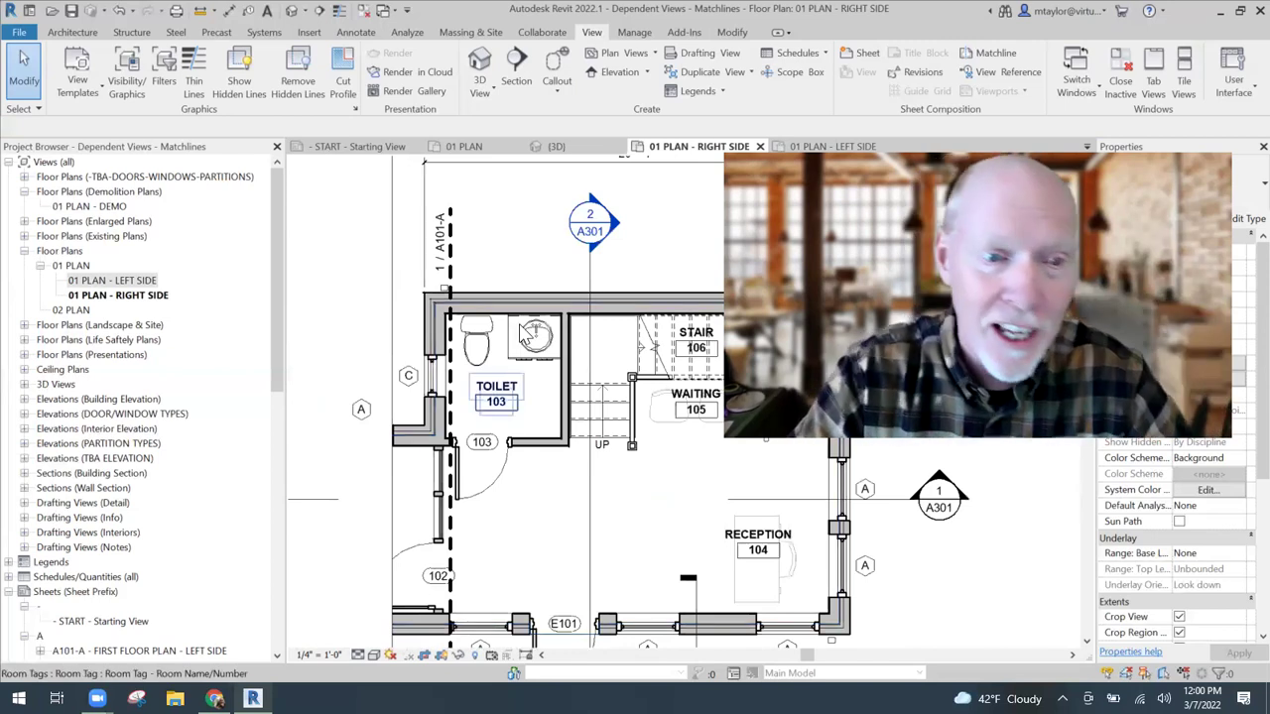
{"action": "scroll", "coordinate": [443, 251], "scroll_direction": "up", "scroll_amount": 2}
{"action": "double_click", "coordinate": [437, 244]}
{"action": "scroll", "coordinate": [436, 406], "scroll_direction": "down", "scroll_amount": 2}
{"action": "middle_click_drag", "start_coordinate": [437, 407], "coordinate": [557, 275]}
{"action": "middle_click_drag", "start_coordinate": [556, 262], "coordinate": [528, 269]}
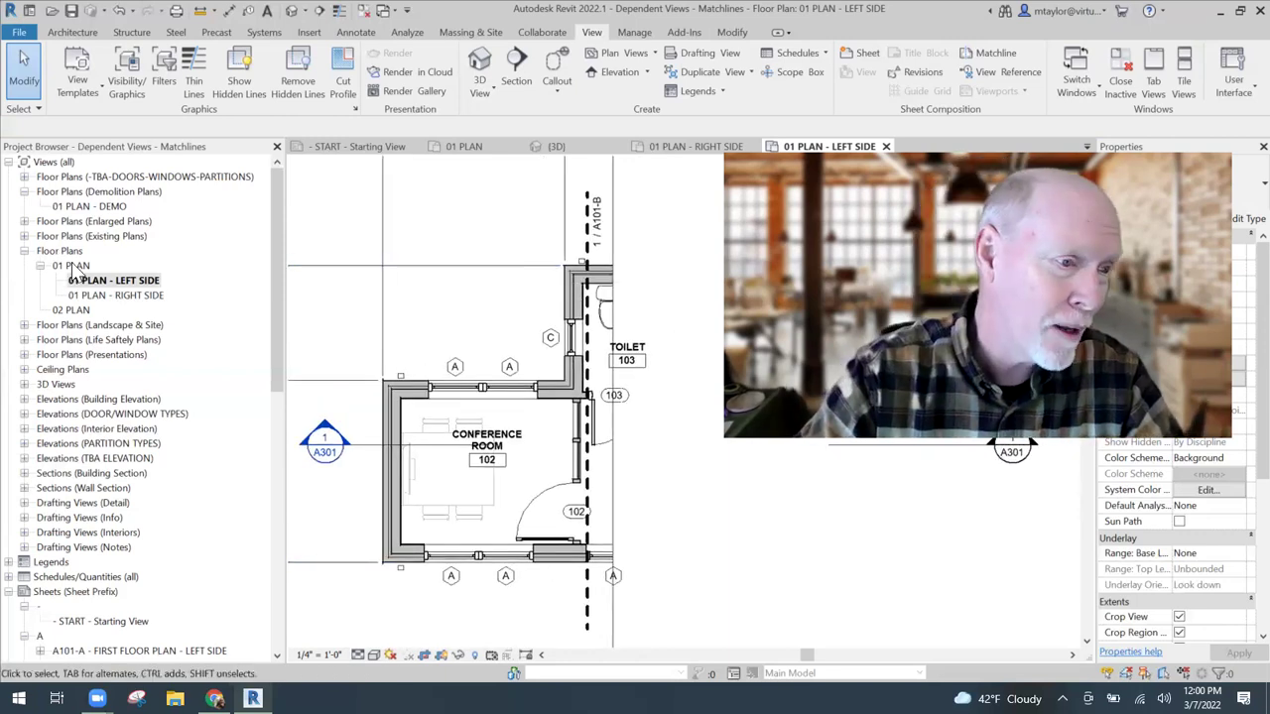
- Return to 01 PLAN and view the whole floor plan with both dependent view boundaries
{"action": "key", "text": "ctrl+Tab"}
{"action": "scroll", "coordinate": [574, 396], "scroll_direction": "down", "scroll_amount": 2}
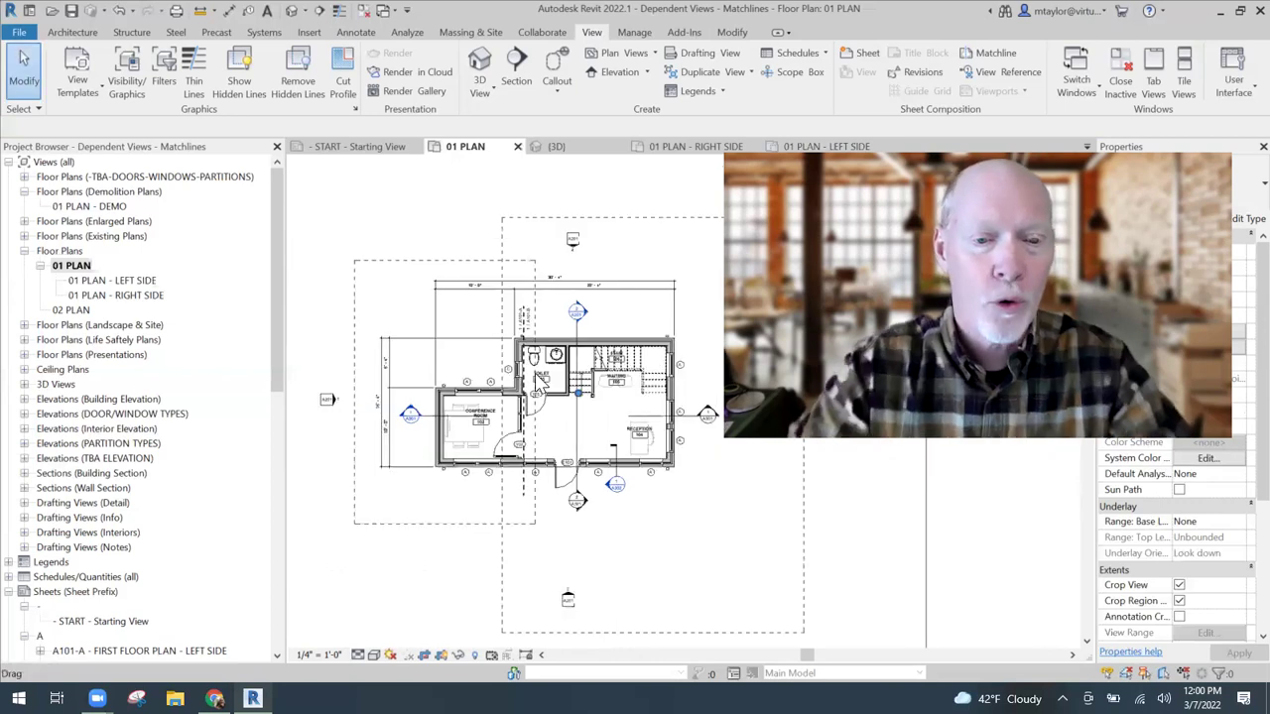
{"action": "middle_click_drag", "start_coordinate": [564, 388], "coordinate": [536, 375]}
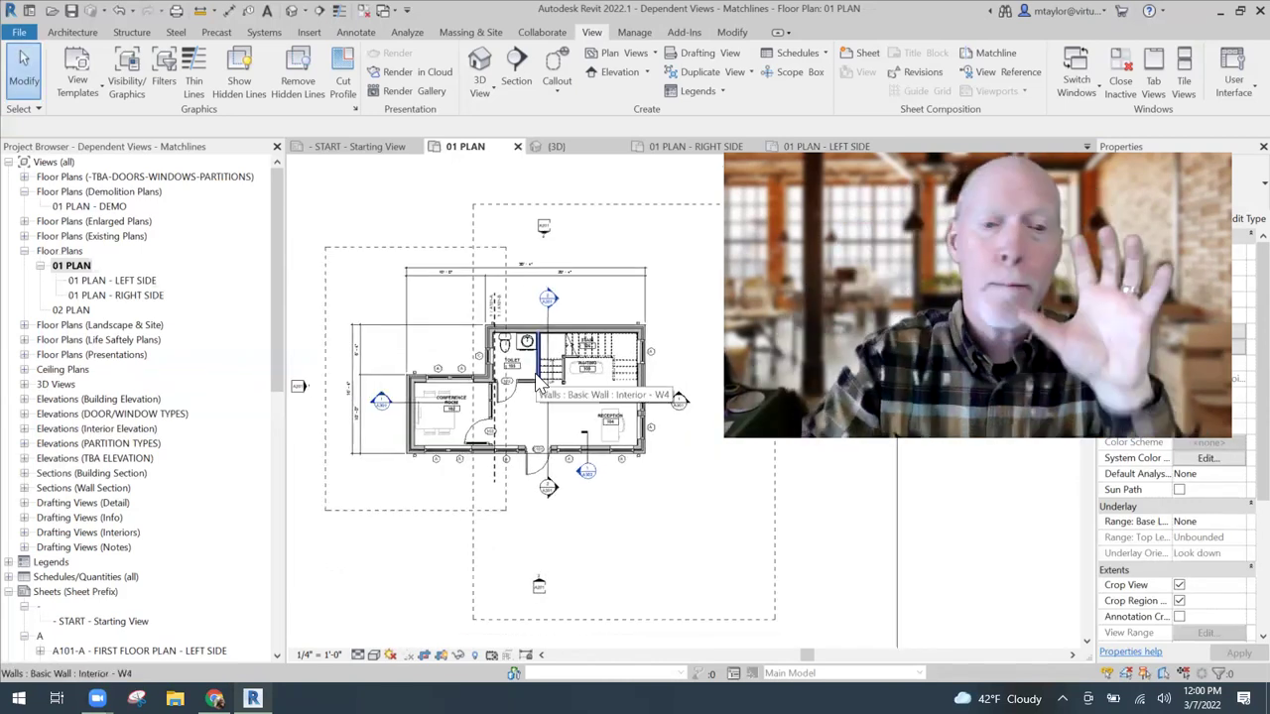